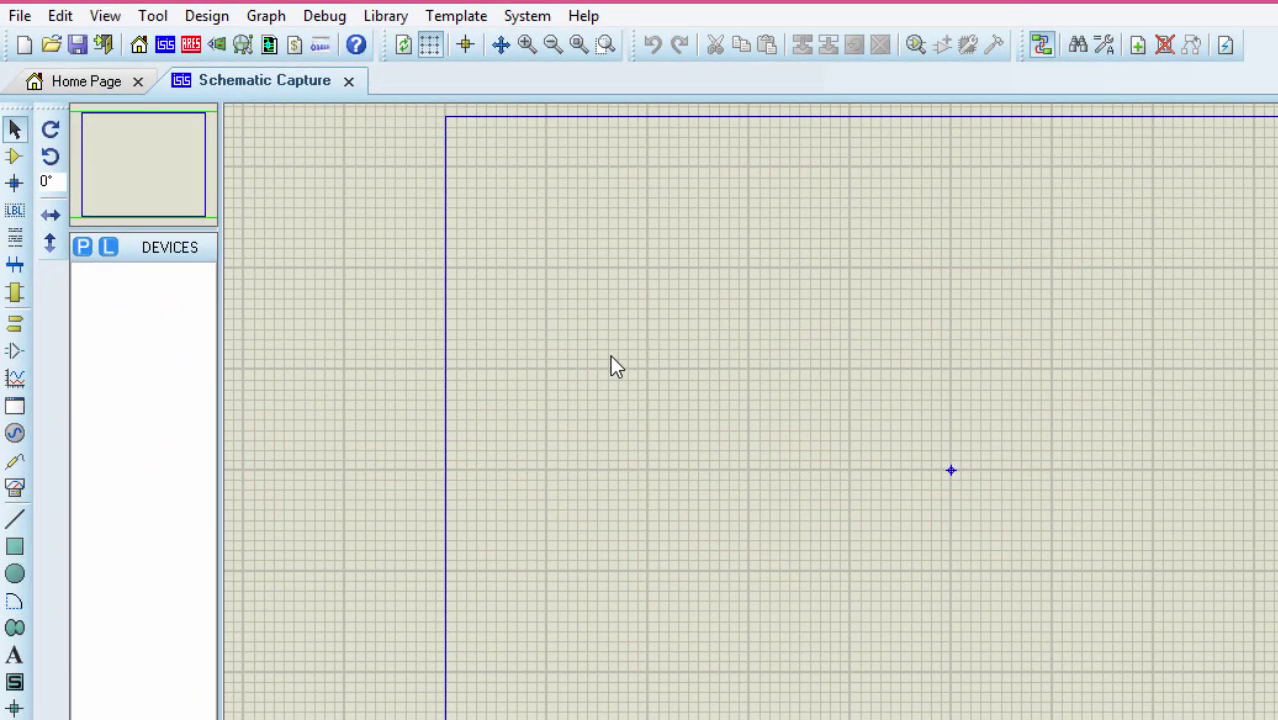
Step: Search the library for 'pic18f2620', add the PIC18F2620, and place it on the sheet as U1
left_click(82, 247)
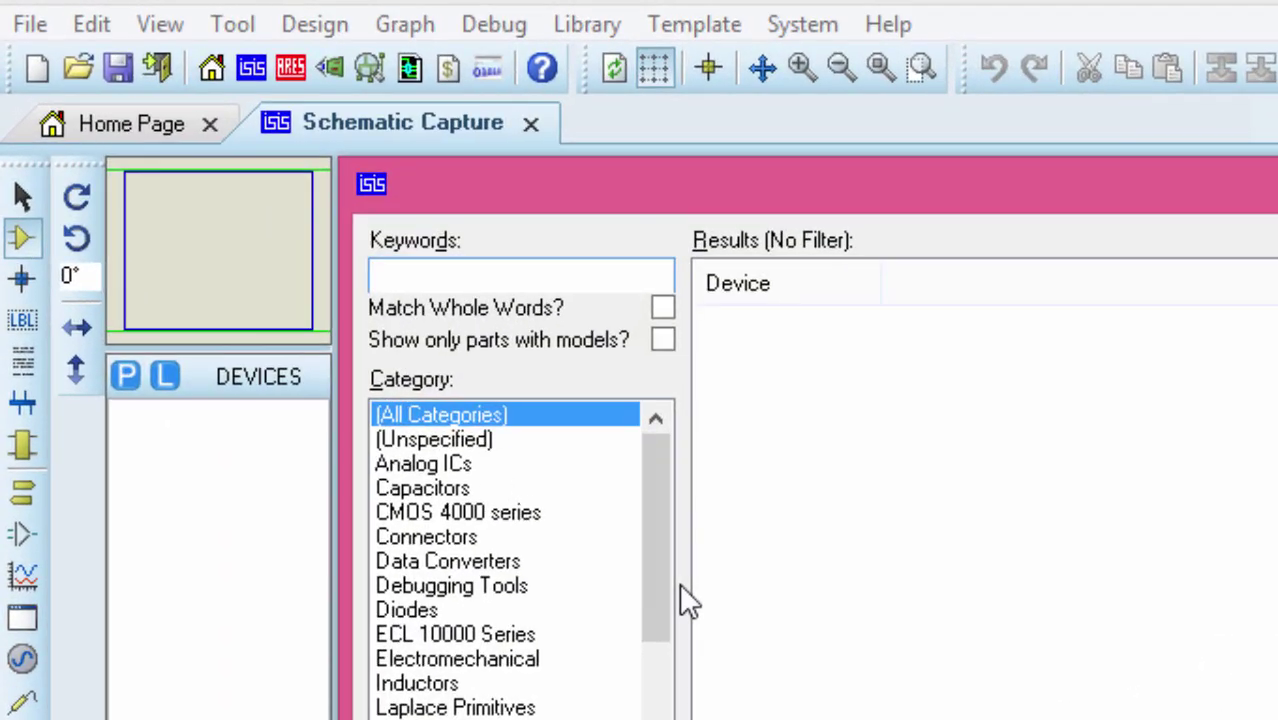
type("pic18f26")
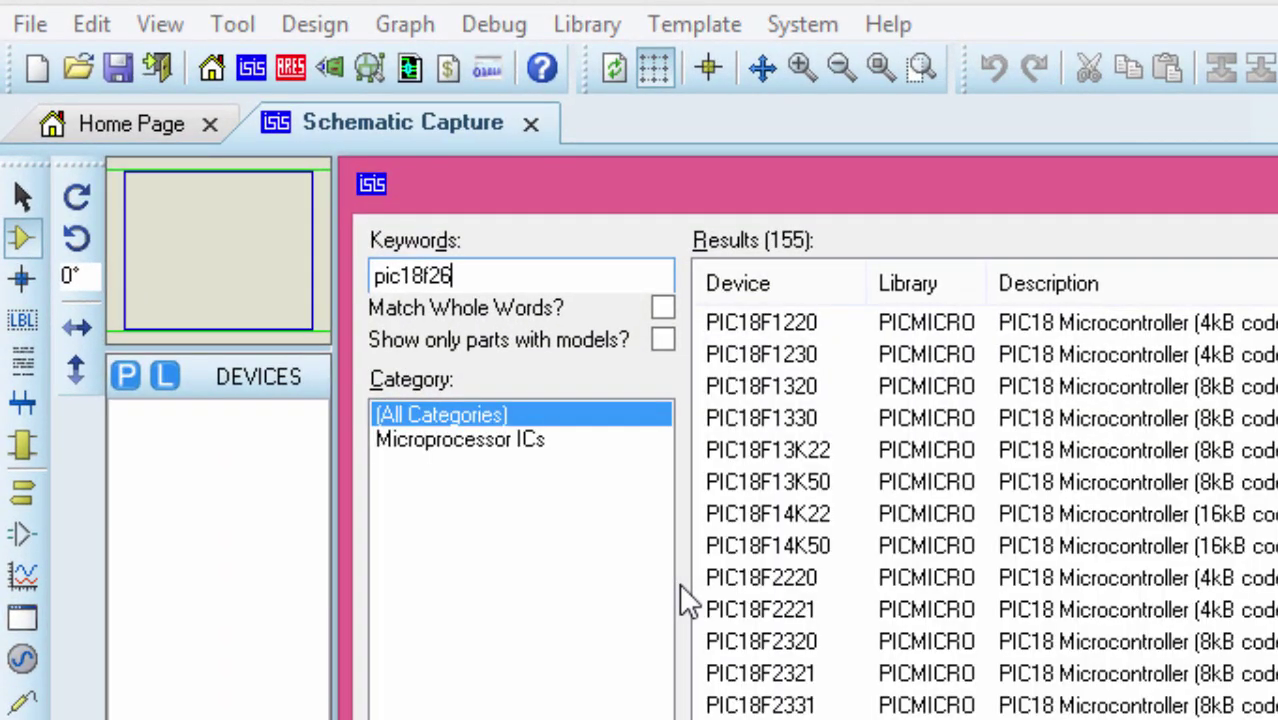
type("20")
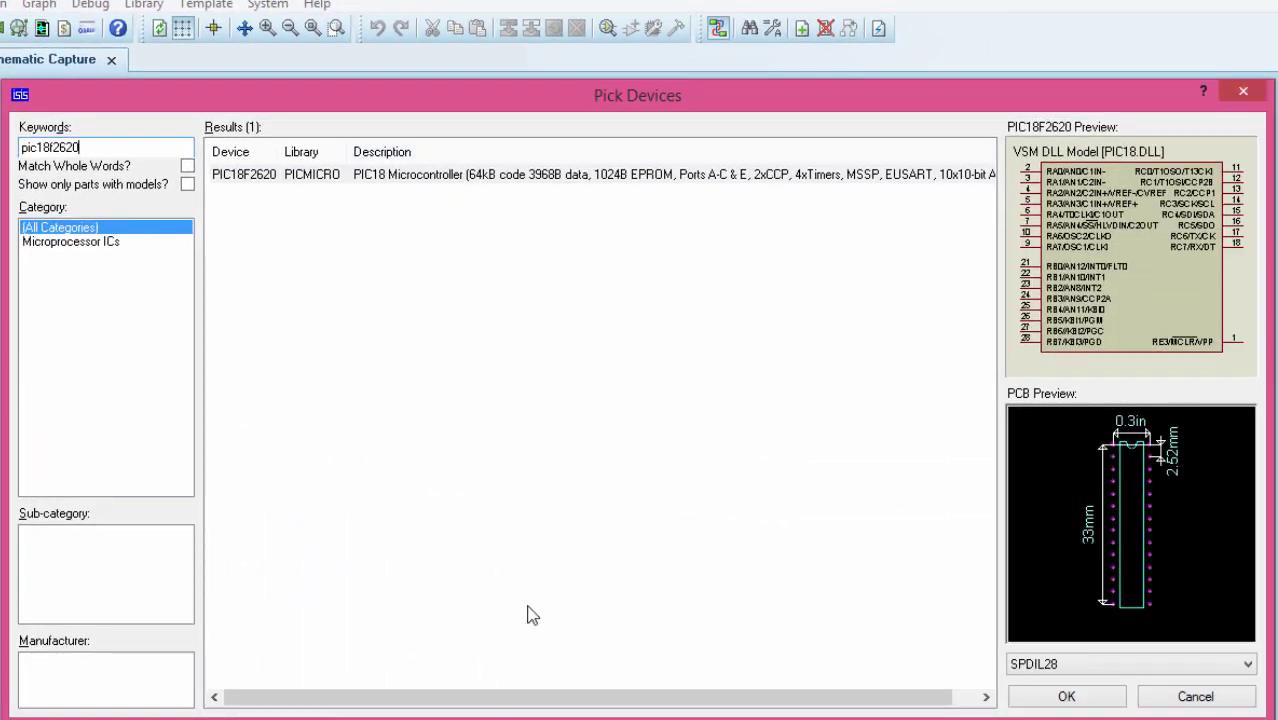
left_click_drag(531, 695, 557, 695)
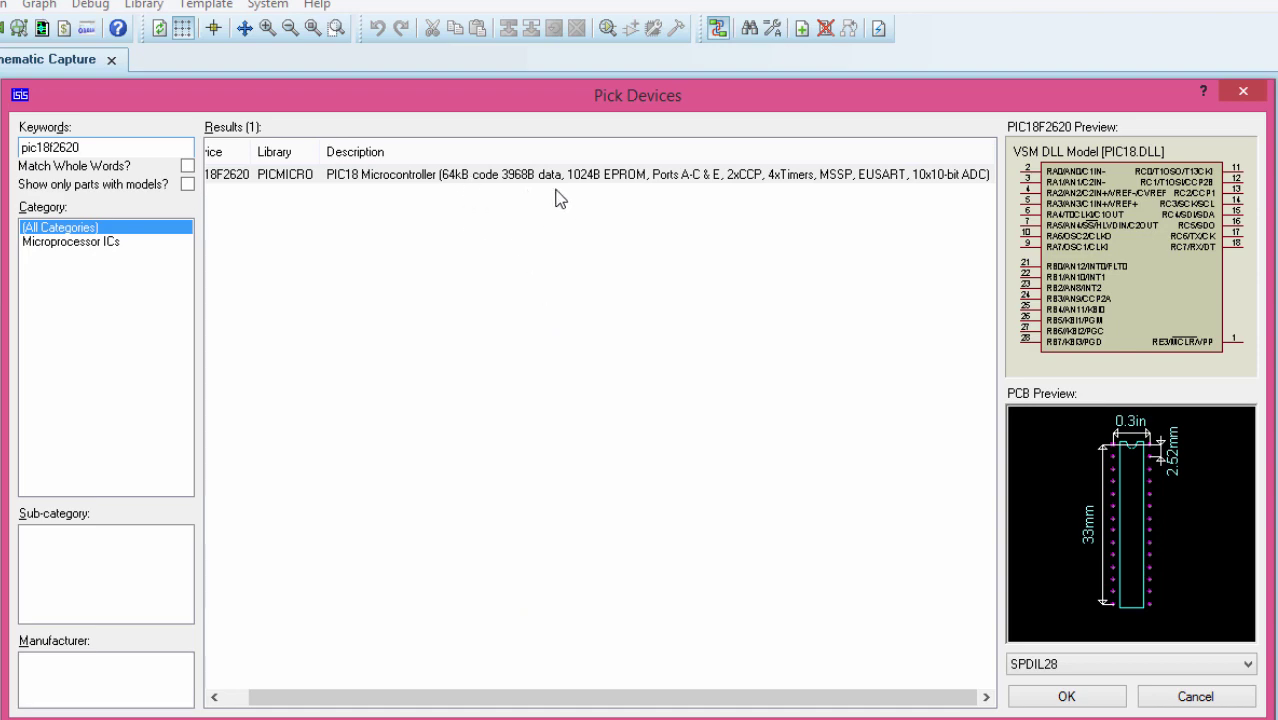
left_click(1095, 696)
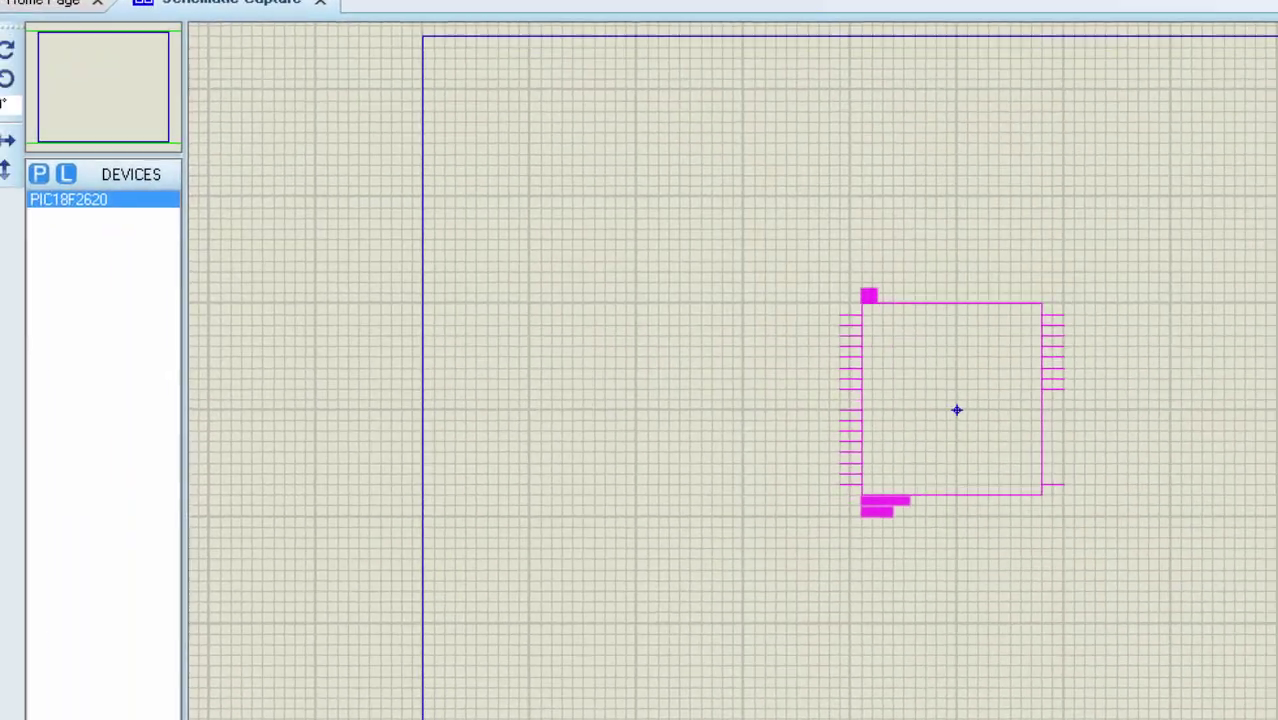
left_click(943, 409)
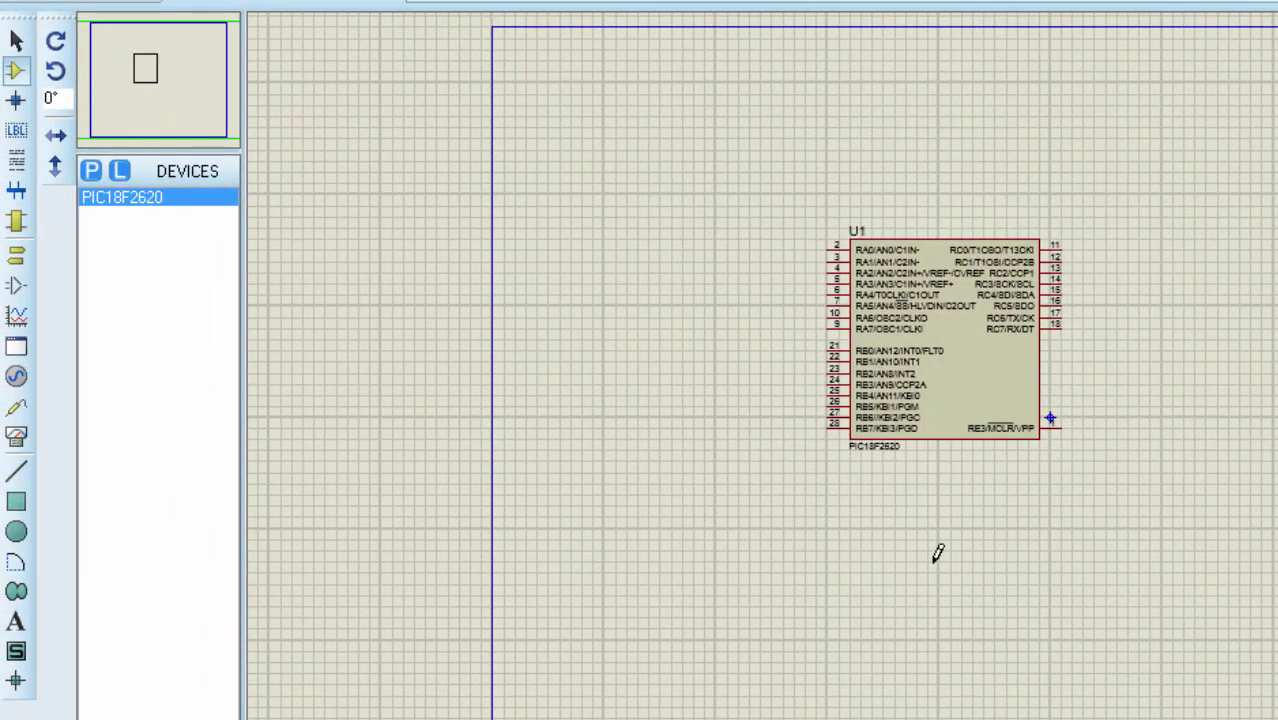
Step: Add the LM016L 16x2 LCD and place it as LCD1 near the top of the sheet
double_click(211, 229)
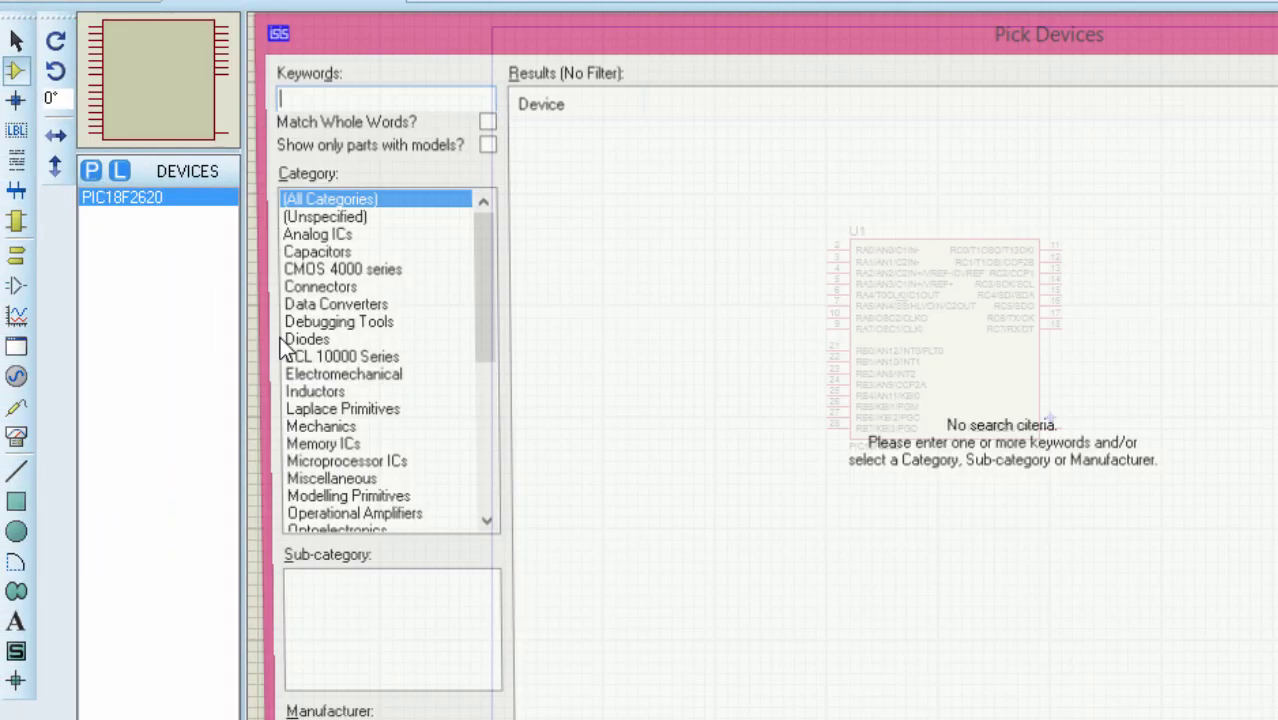
type("d")
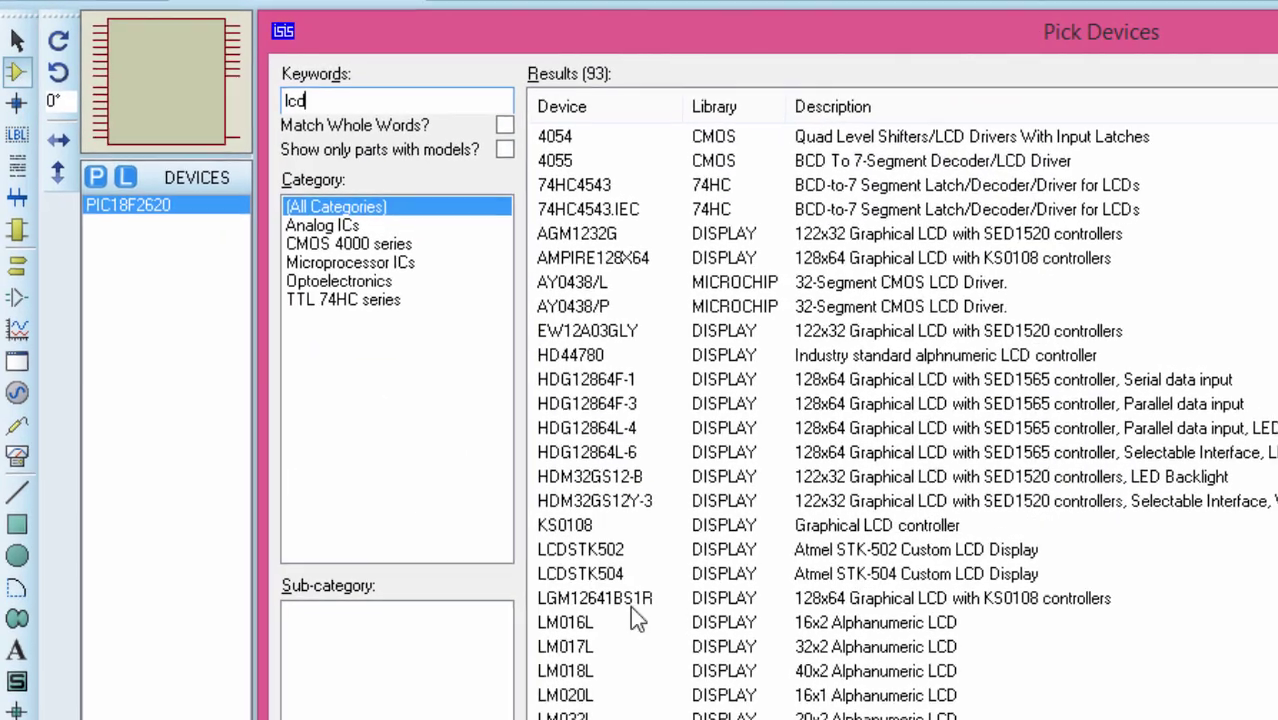
left_click(845, 688)
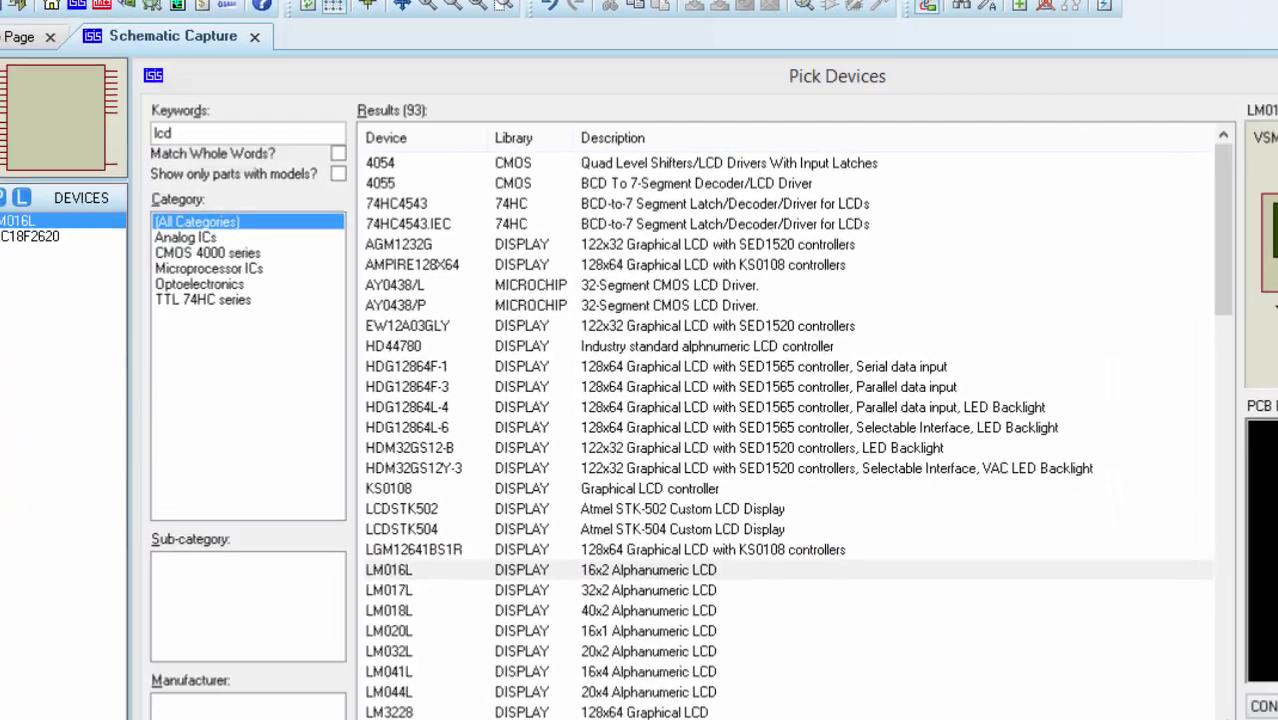
left_click(1101, 688)
left_click(610, 165)
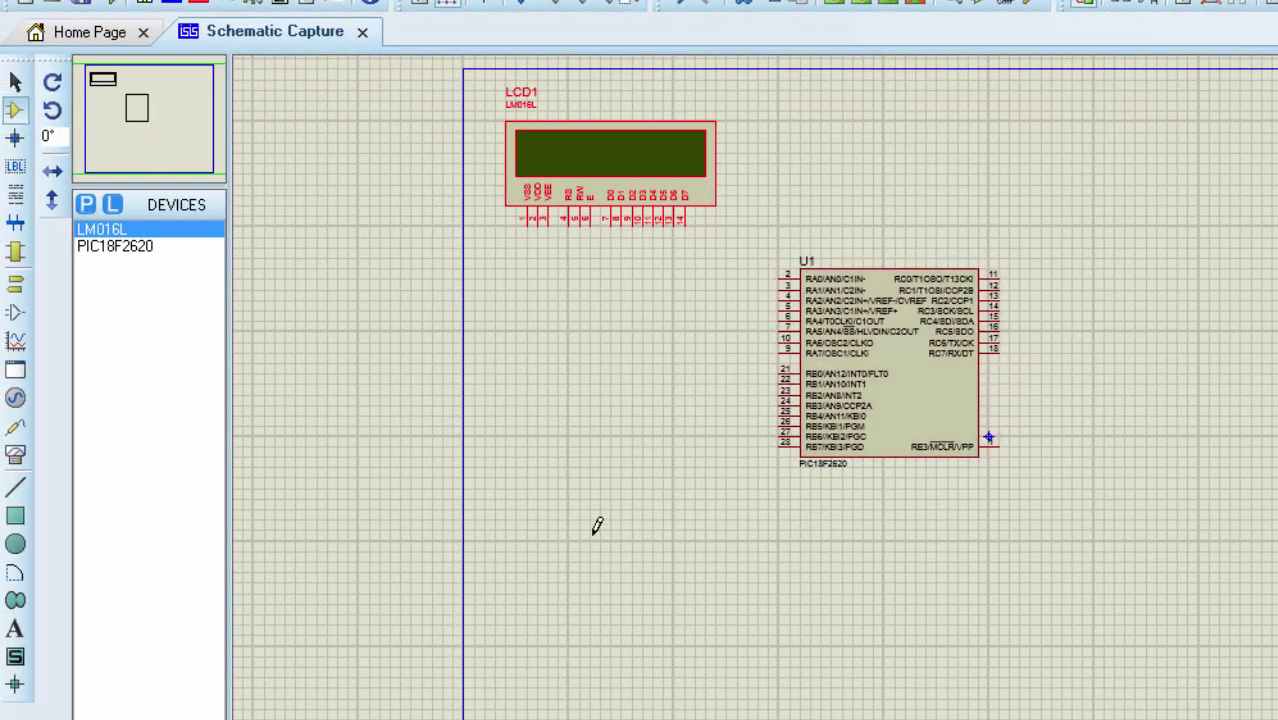
Step: Search 'lm35' and add the LM35 temperature sensor as U2
key("p")
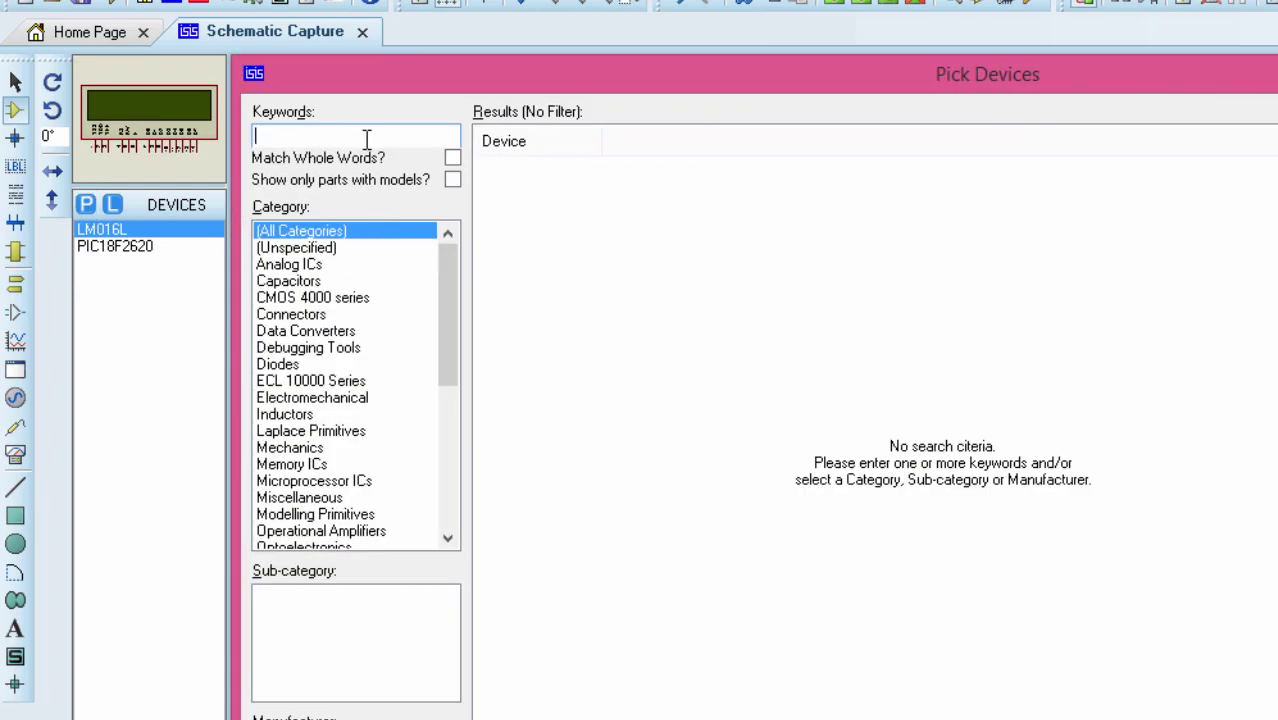
type("lm35")
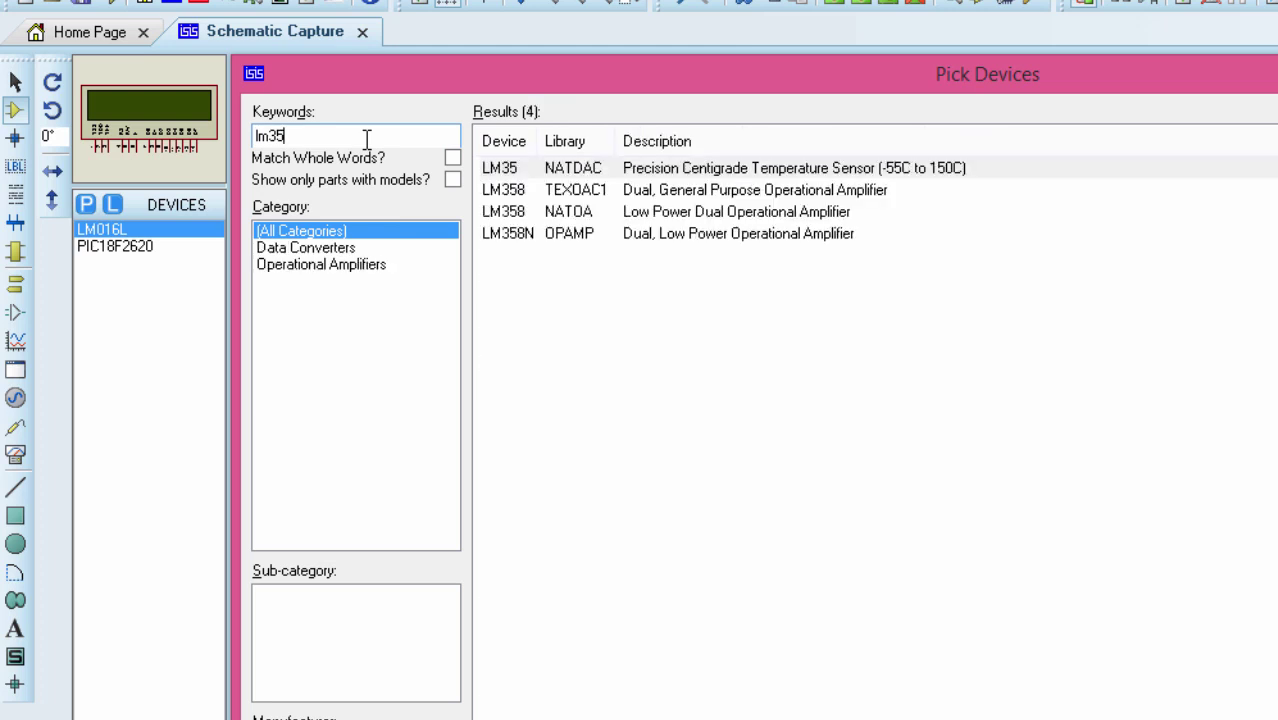
left_click(695, 177)
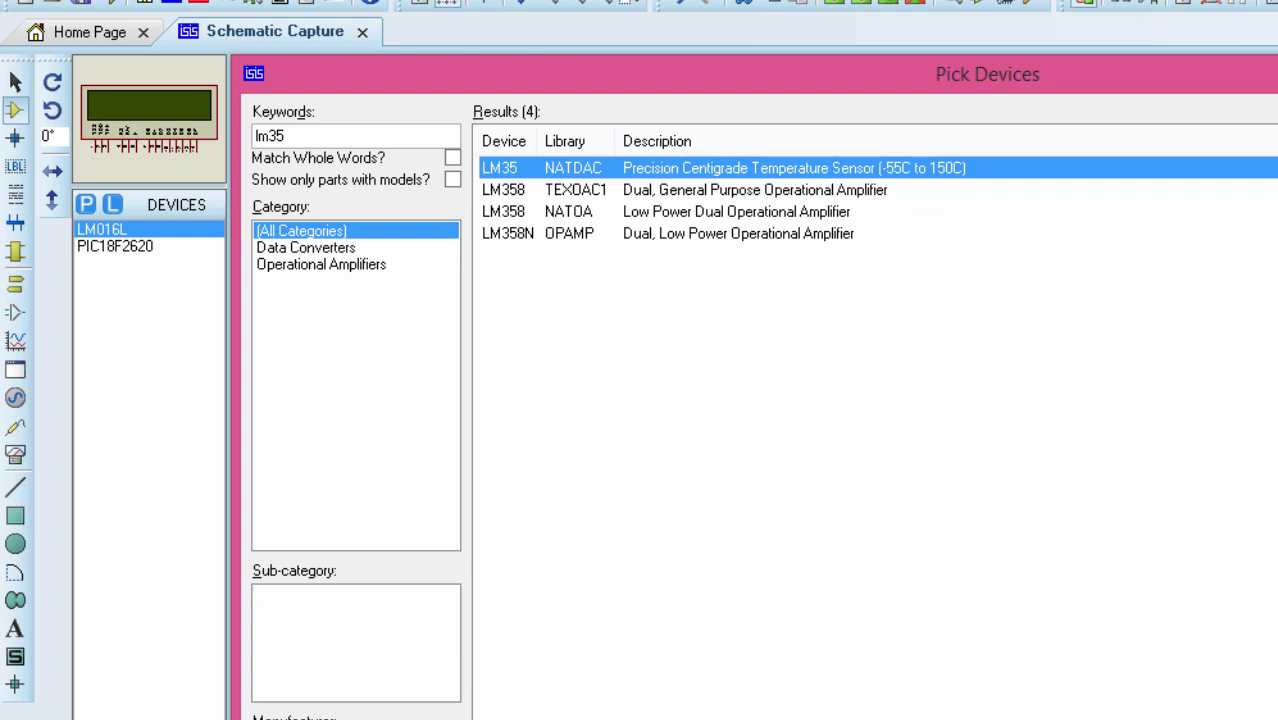
key("Return")
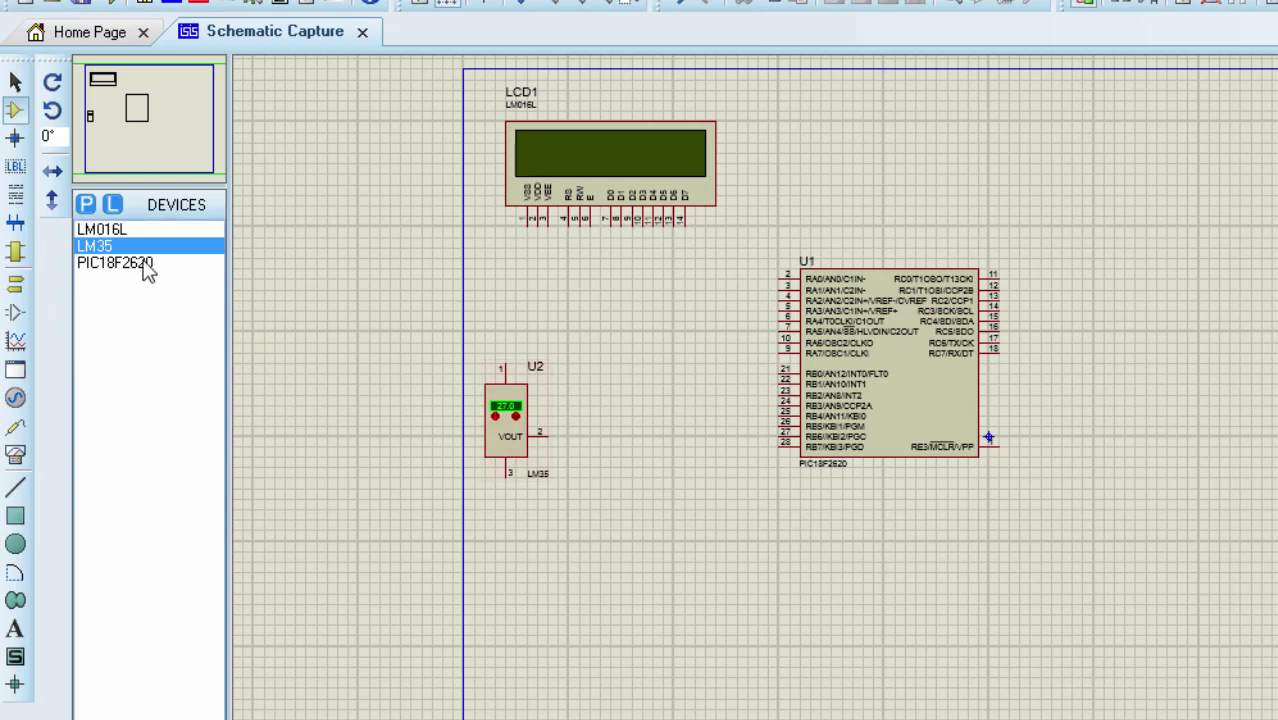
left_click(86, 204)
Step: Add the KEYPAD-PHONE keypad and place it to the right of the PIC
type("keypad")
left_click(700, 189)
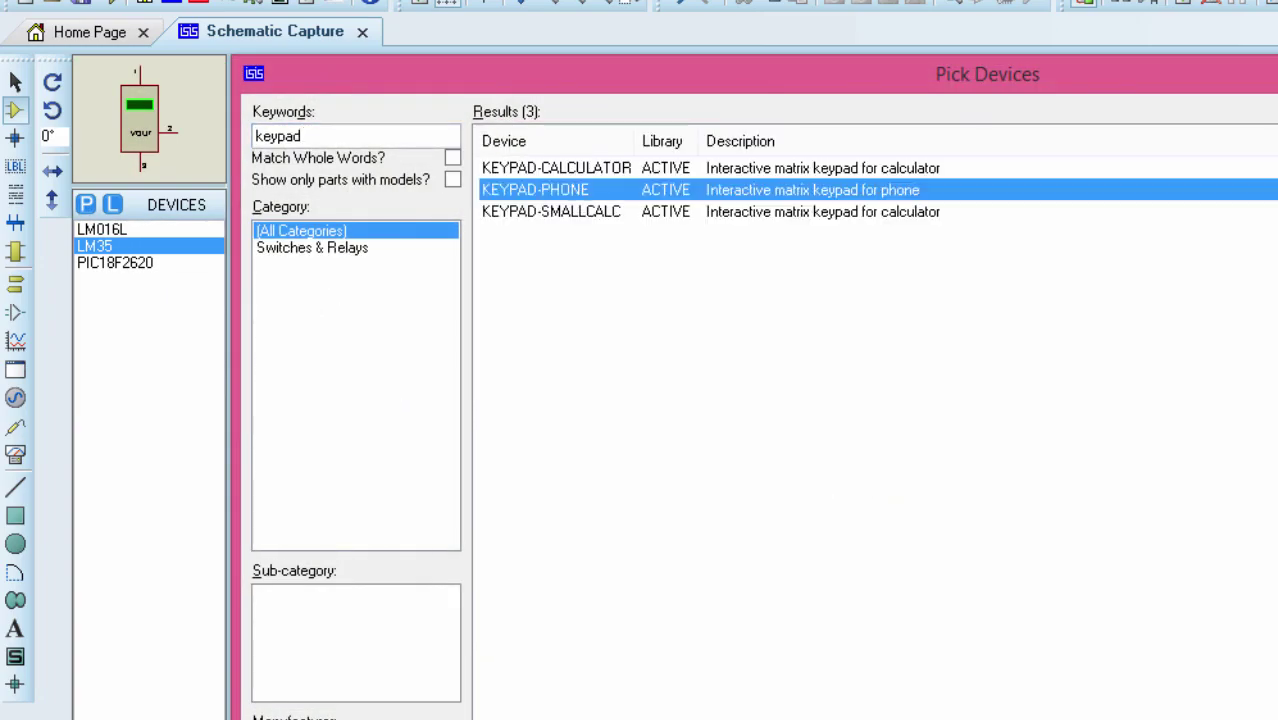
key("Return")
left_click(1270, 498)
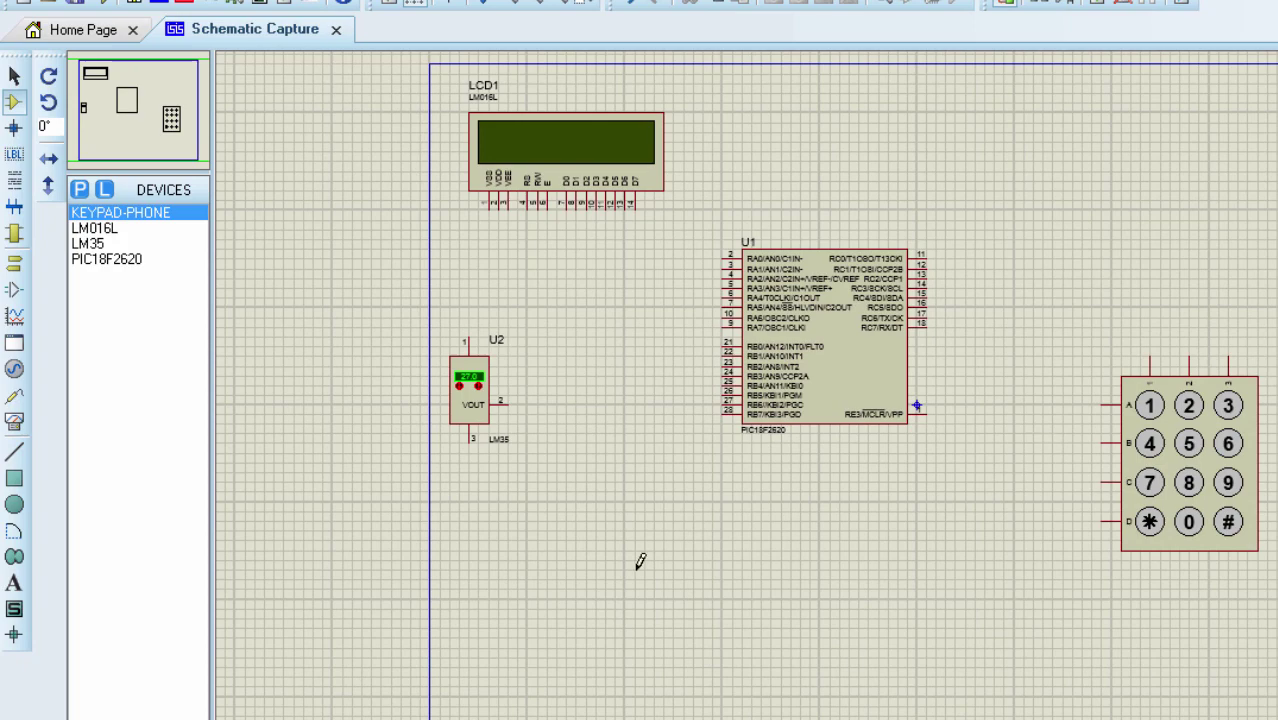
Step: Place the 12V lamp L1 at the top right and add the simple DC MOTOR
left_click(79, 189)
type("bulb")
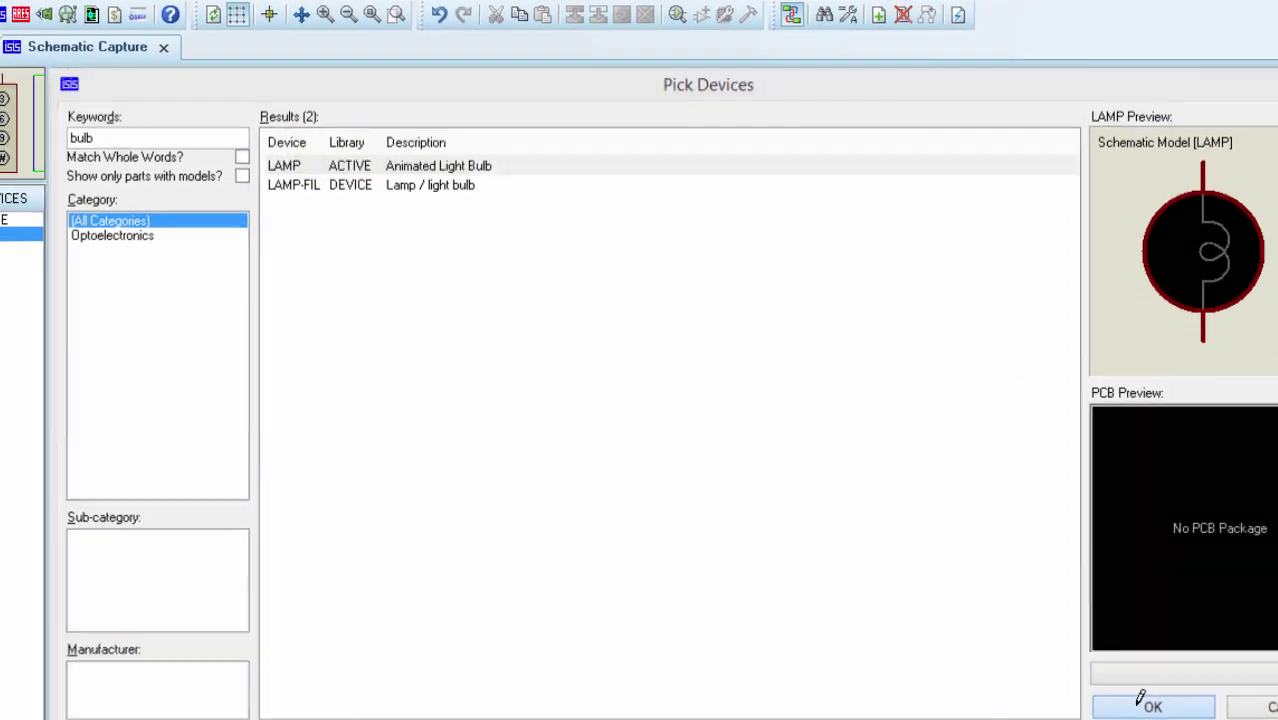
left_click(1095, 711)
left_click(911, 99)
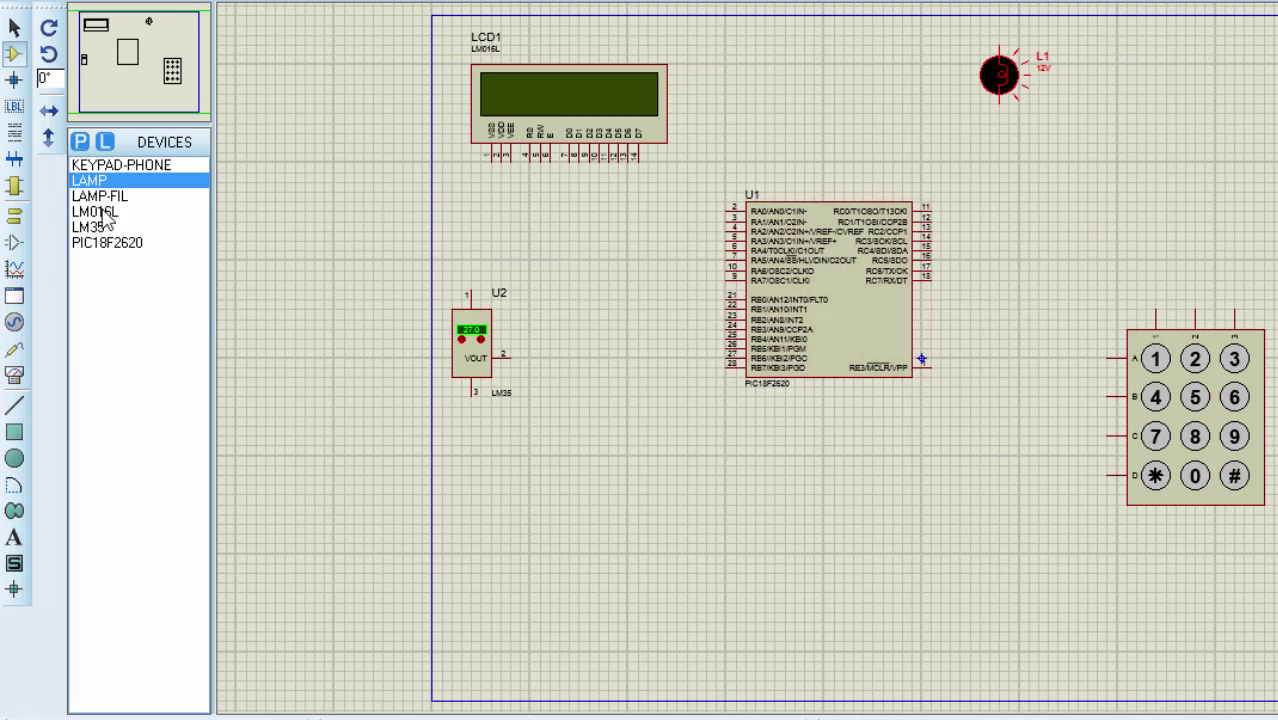
left_click(81, 143)
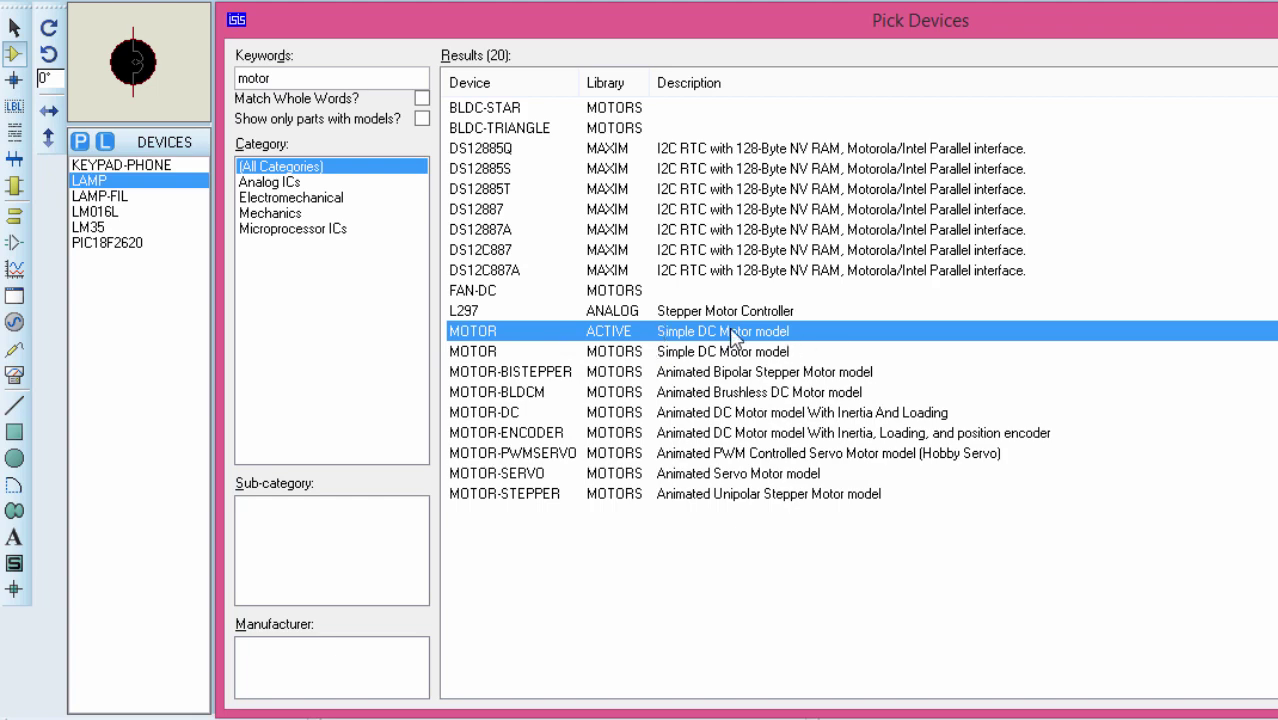
double_click(1195, 331)
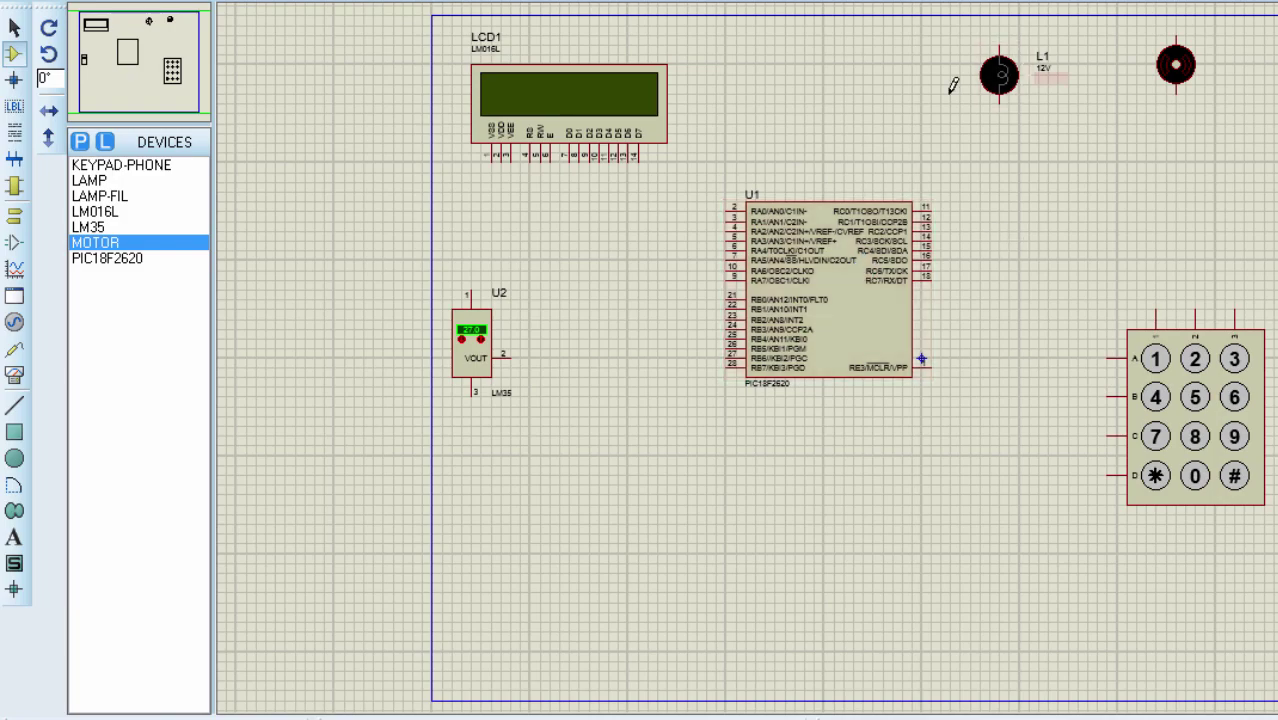
Step: Add the RELAY part and place relays RL1 and RL2 beside the lamp
type("prelay")
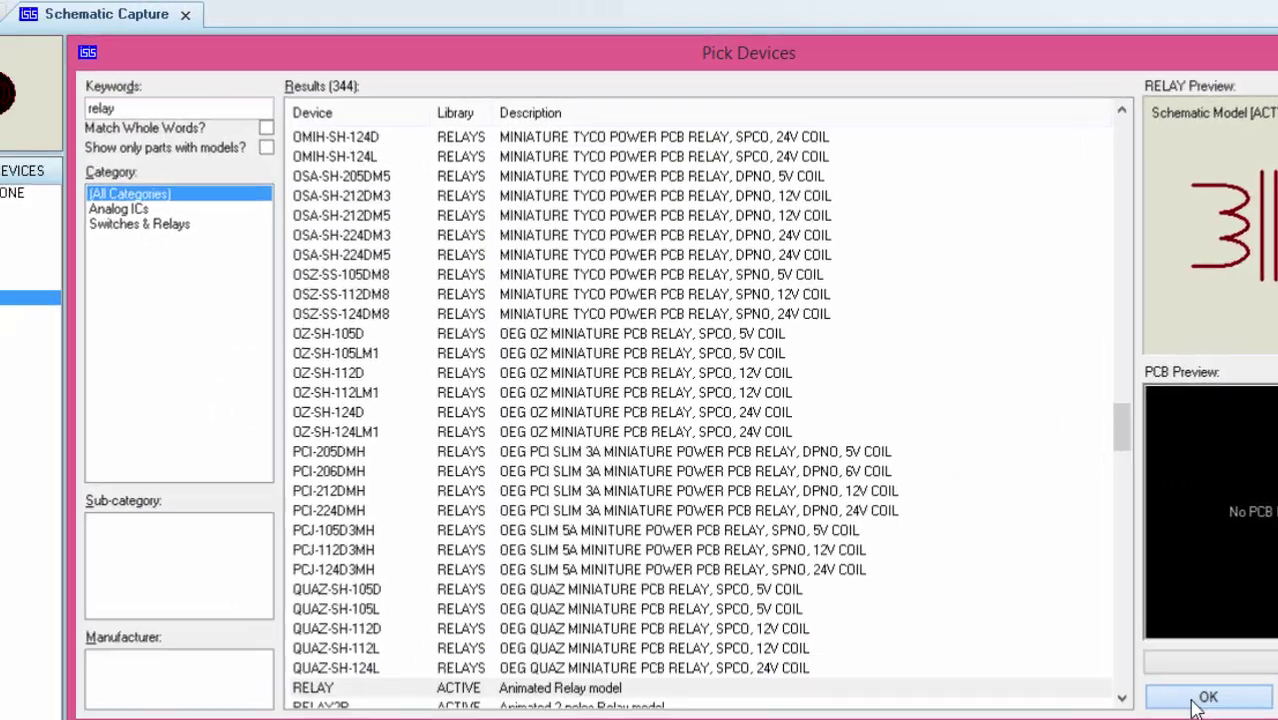
left_click(1112, 686)
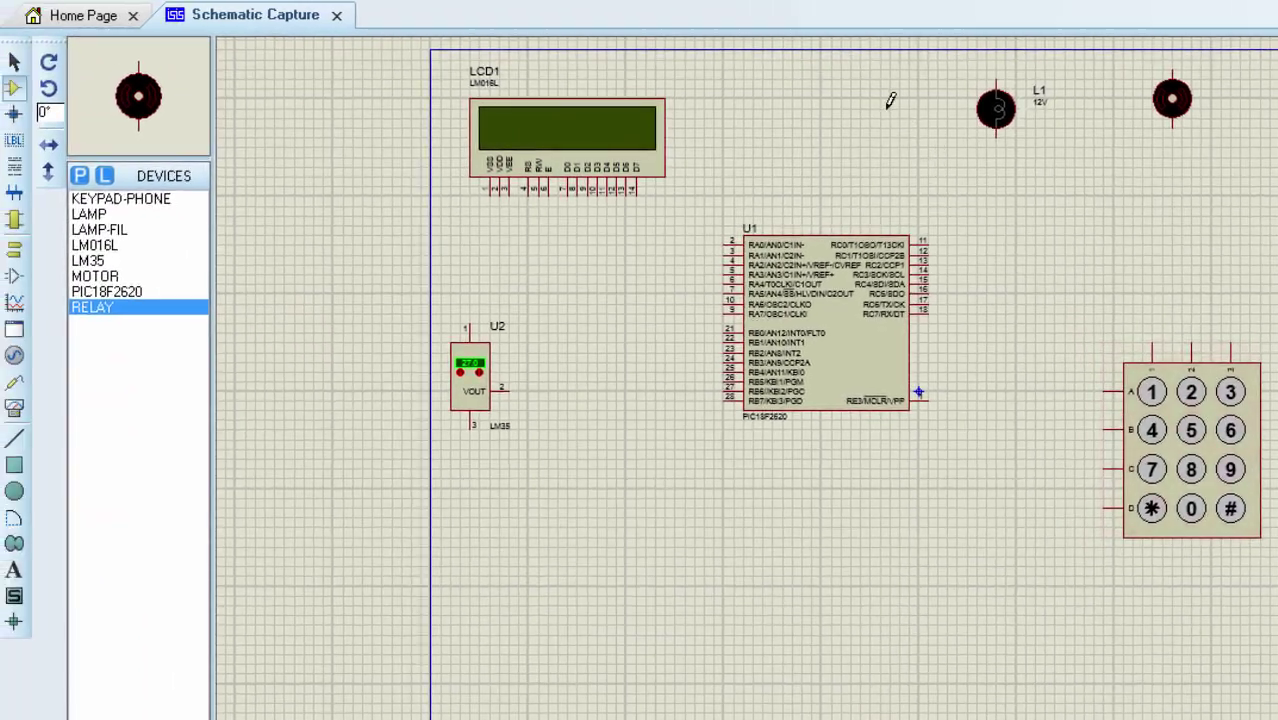
left_click(893, 112)
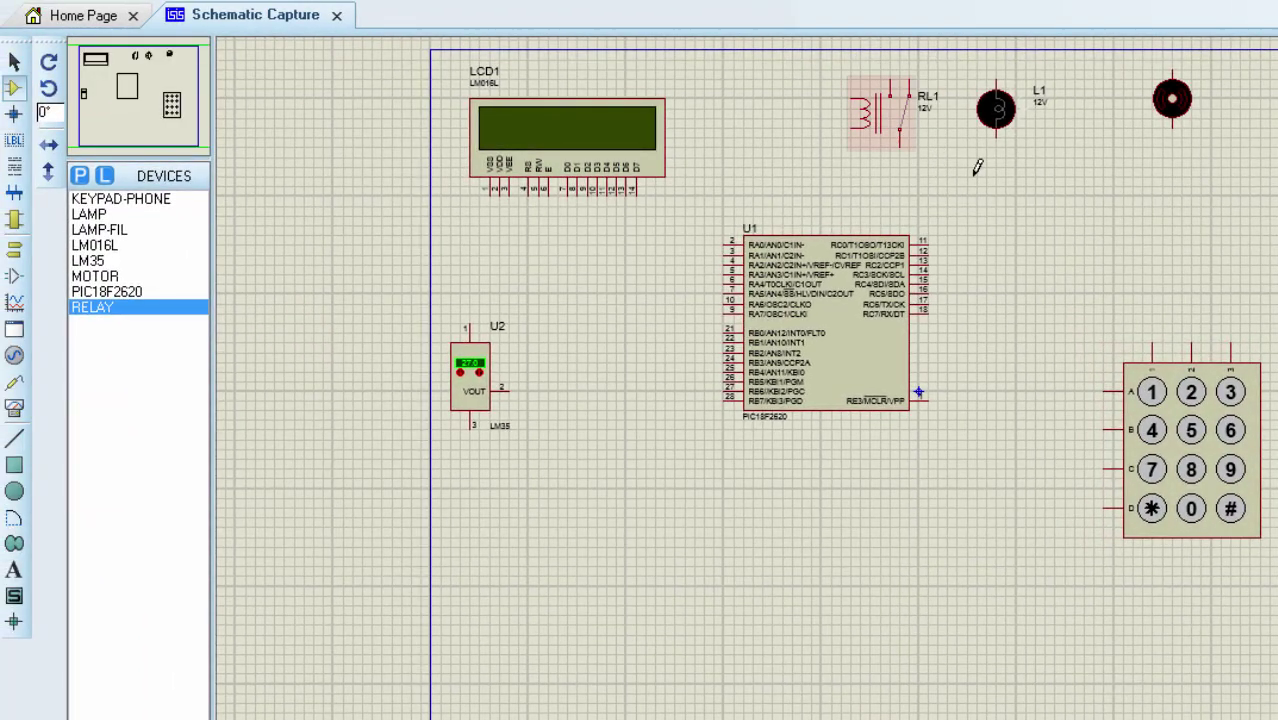
left_click(1086, 145)
left_click(1075, 160)
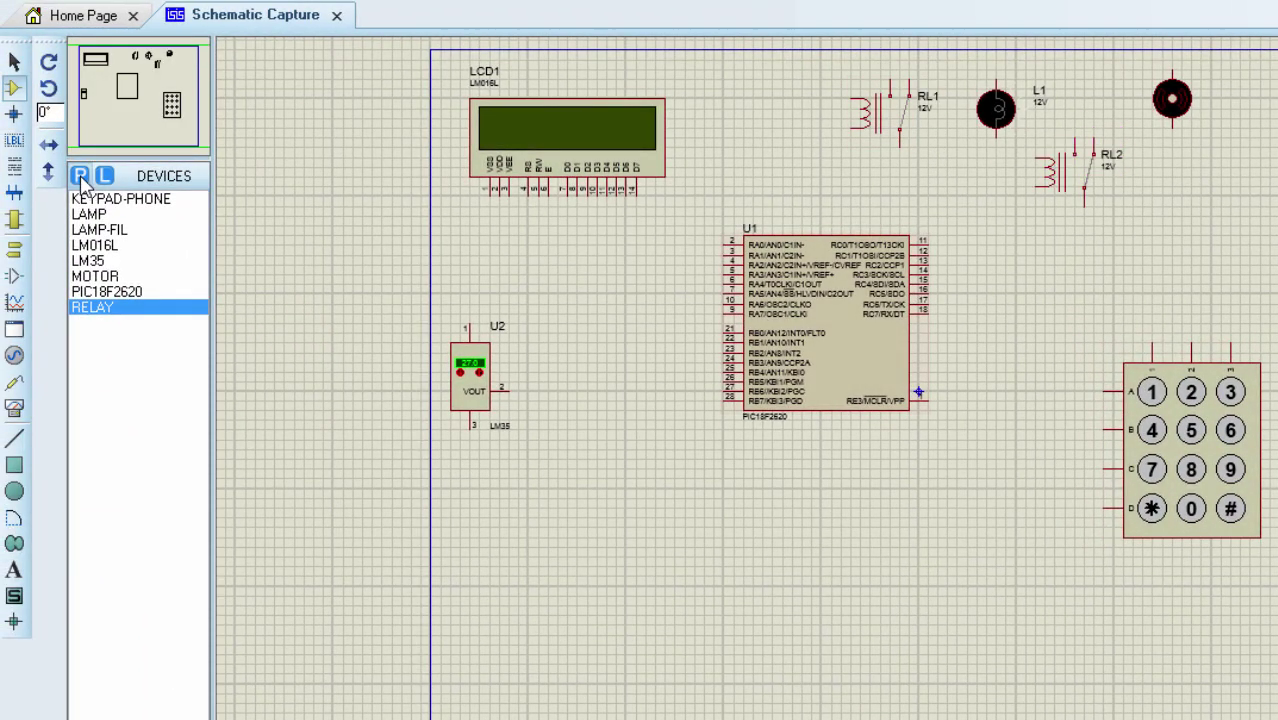
Step: Add the DIODESINC 1N4004 diode and place D1 next to relay RL1
left_click(80, 175)
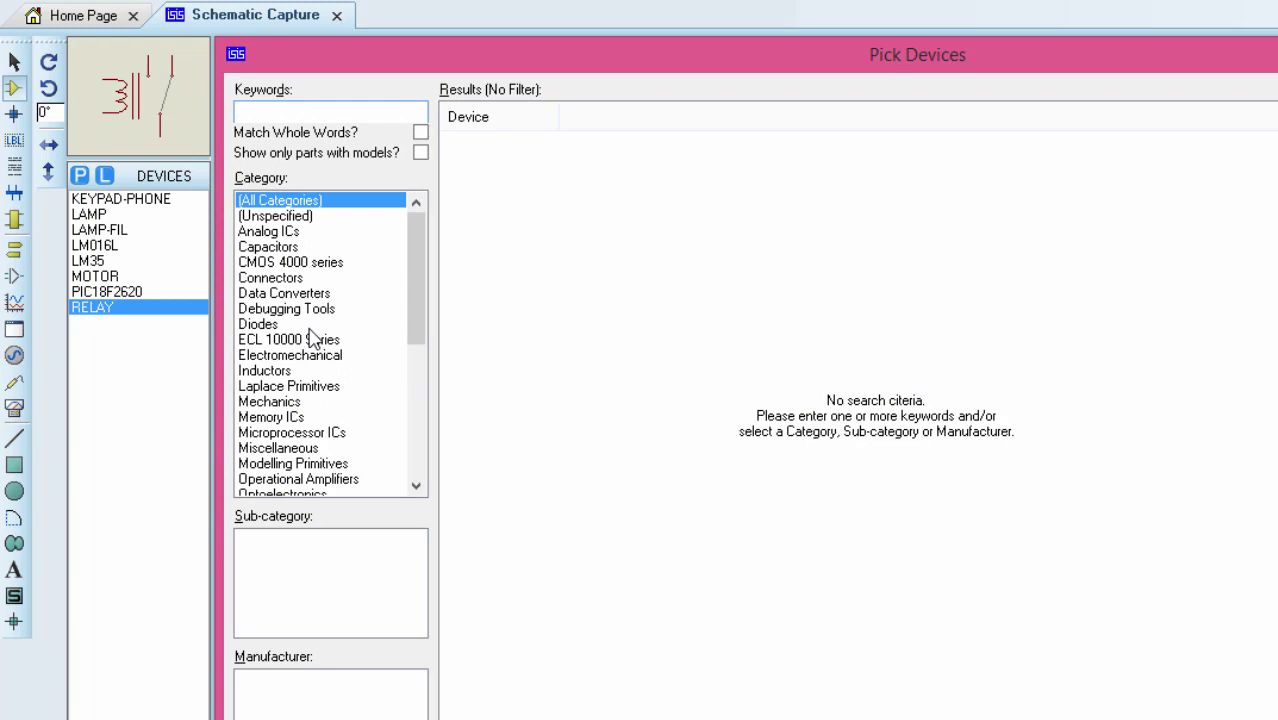
type("1n4004")
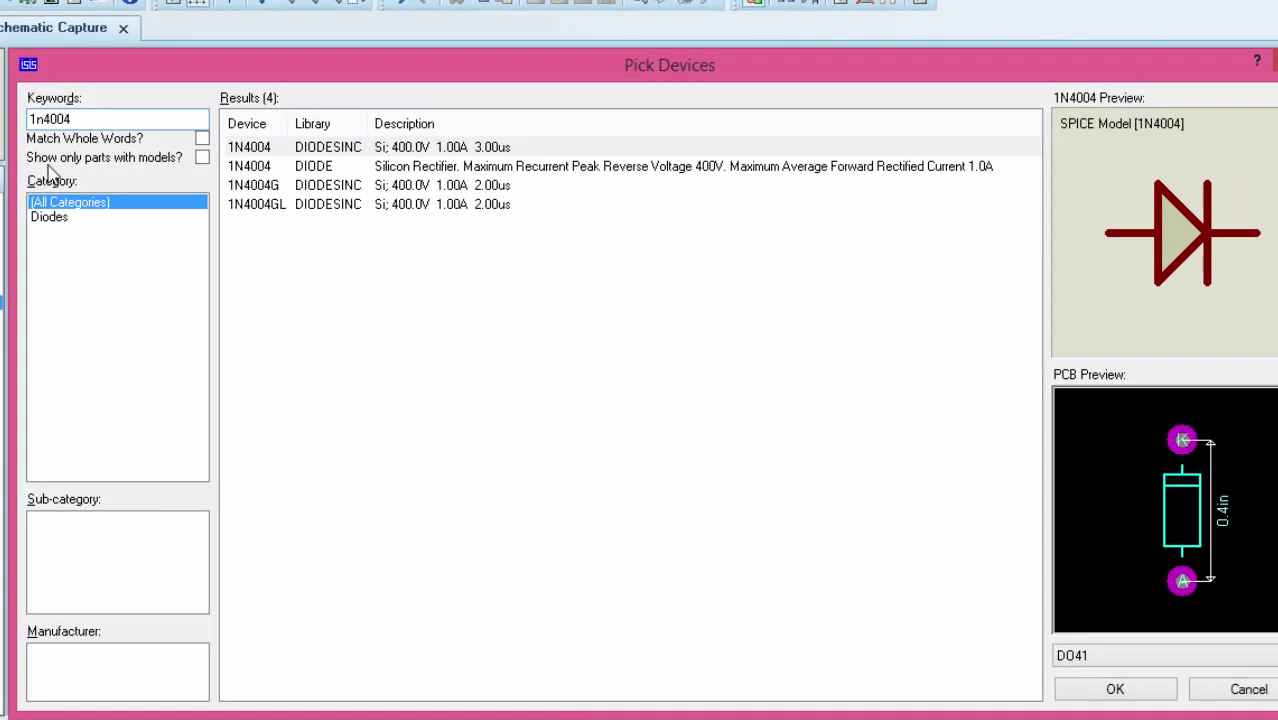
left_click(250, 148)
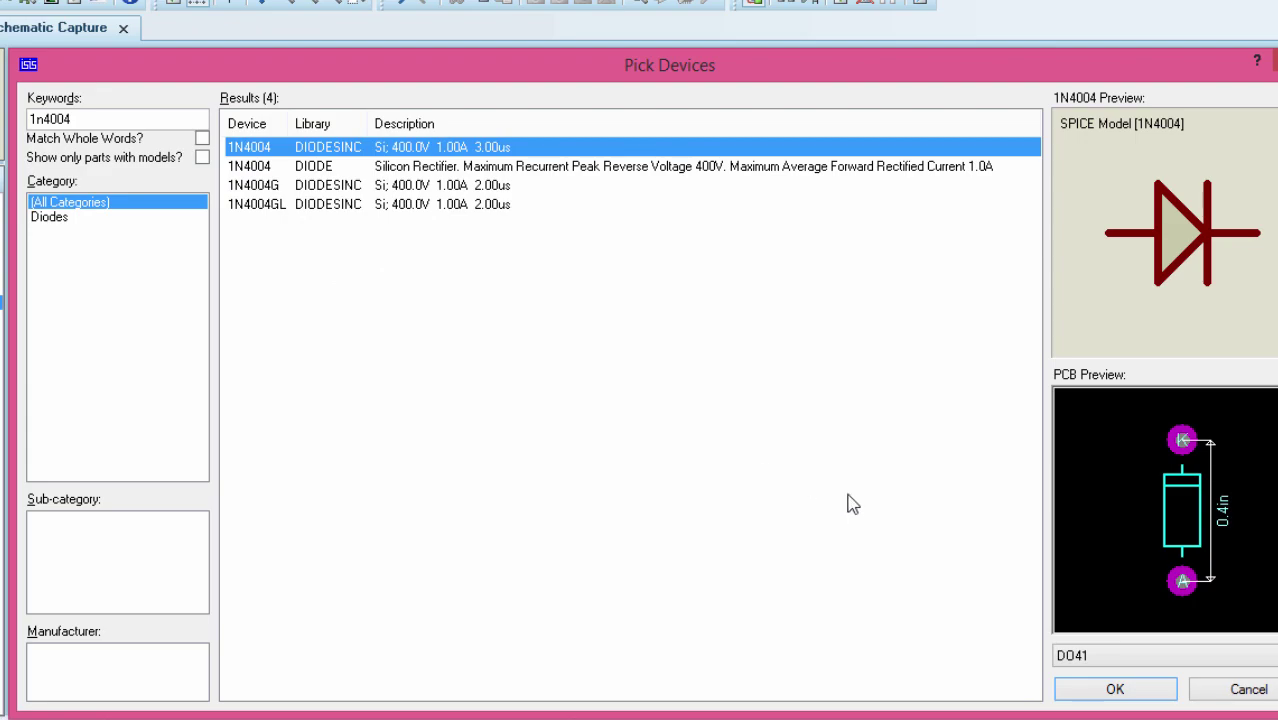
left_click(1115, 689)
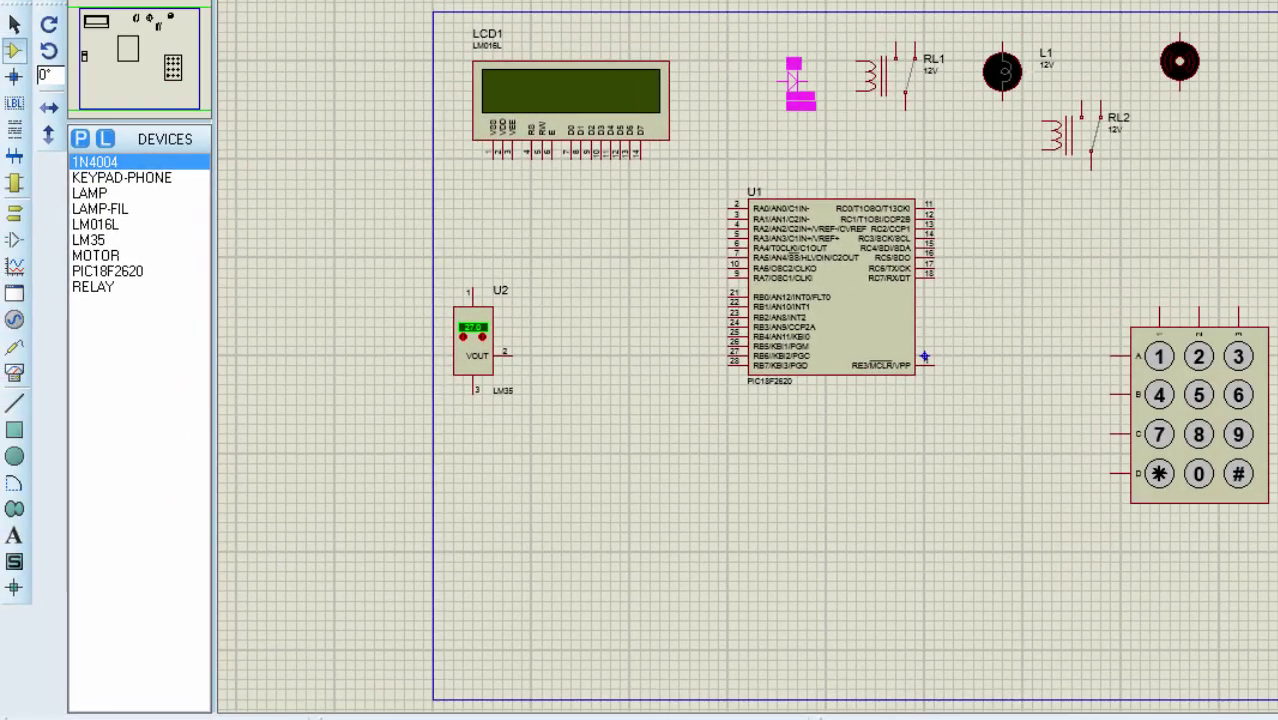
left_click(735, 82)
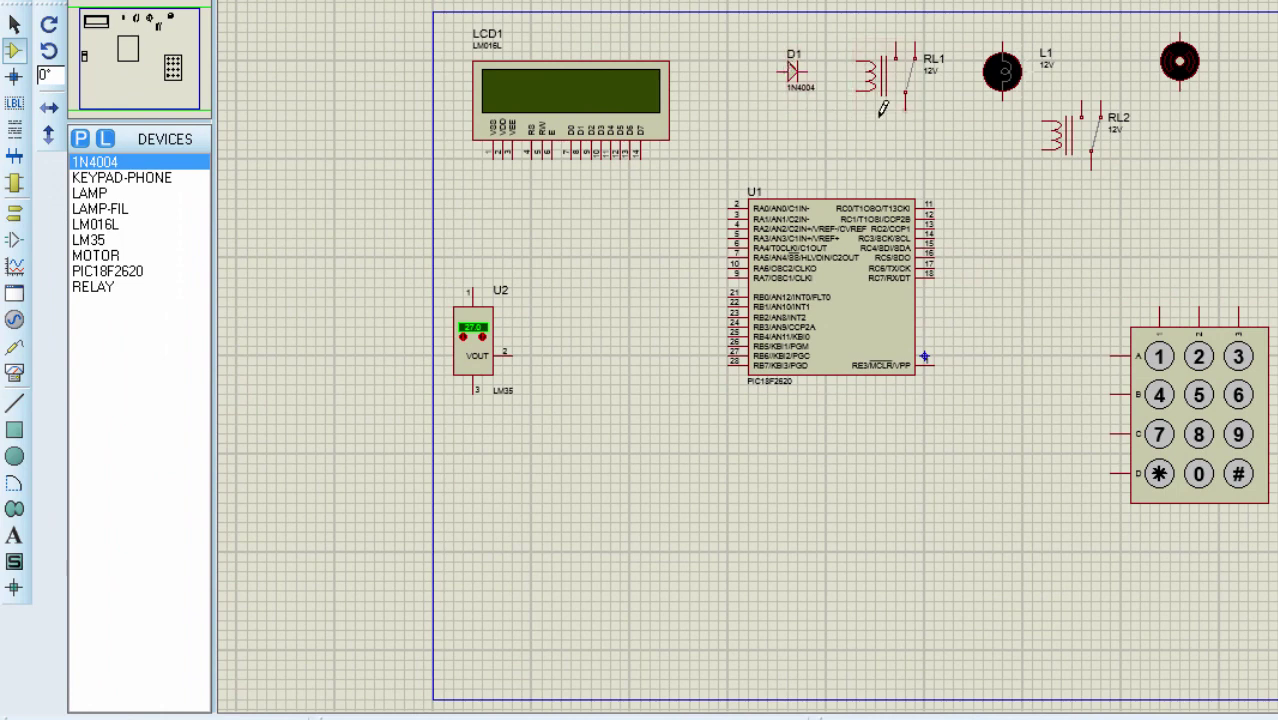
Step: Search 'push' and place a BUTTON part on the schematic
left_click(89, 143)
left_click_drag(699, 34, 703, 0)
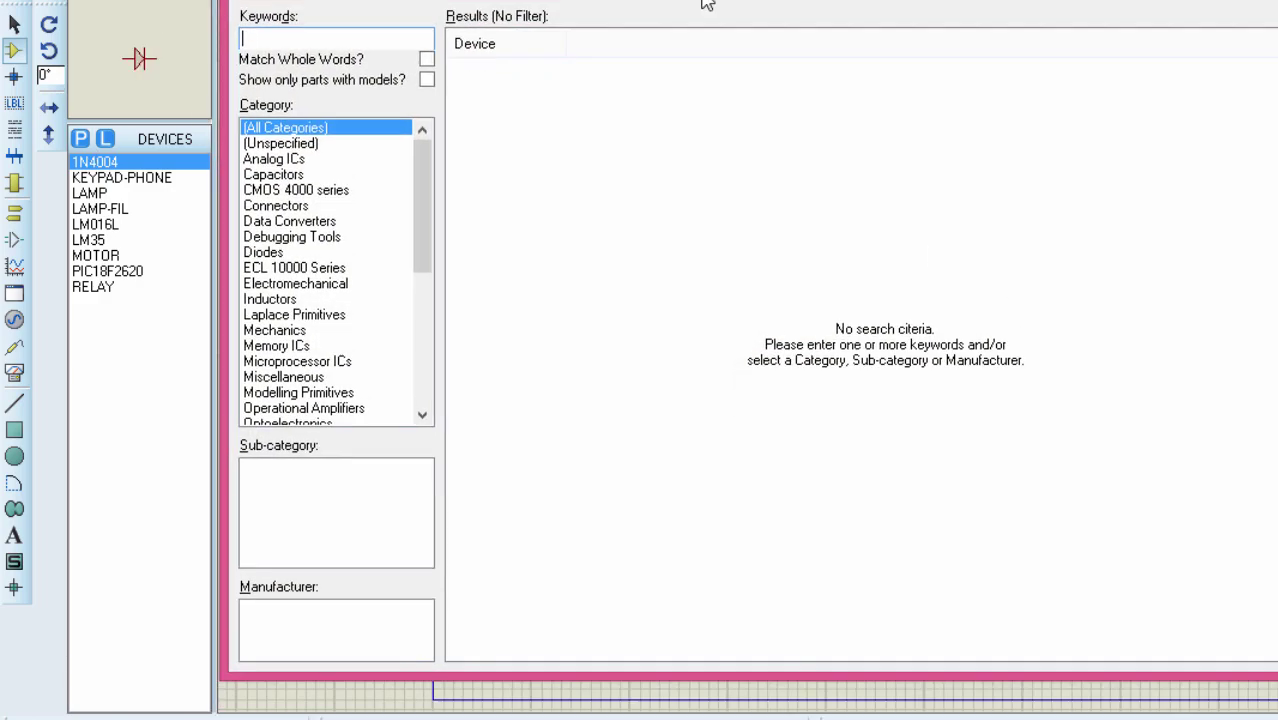
left_click(353, 38)
type("push")
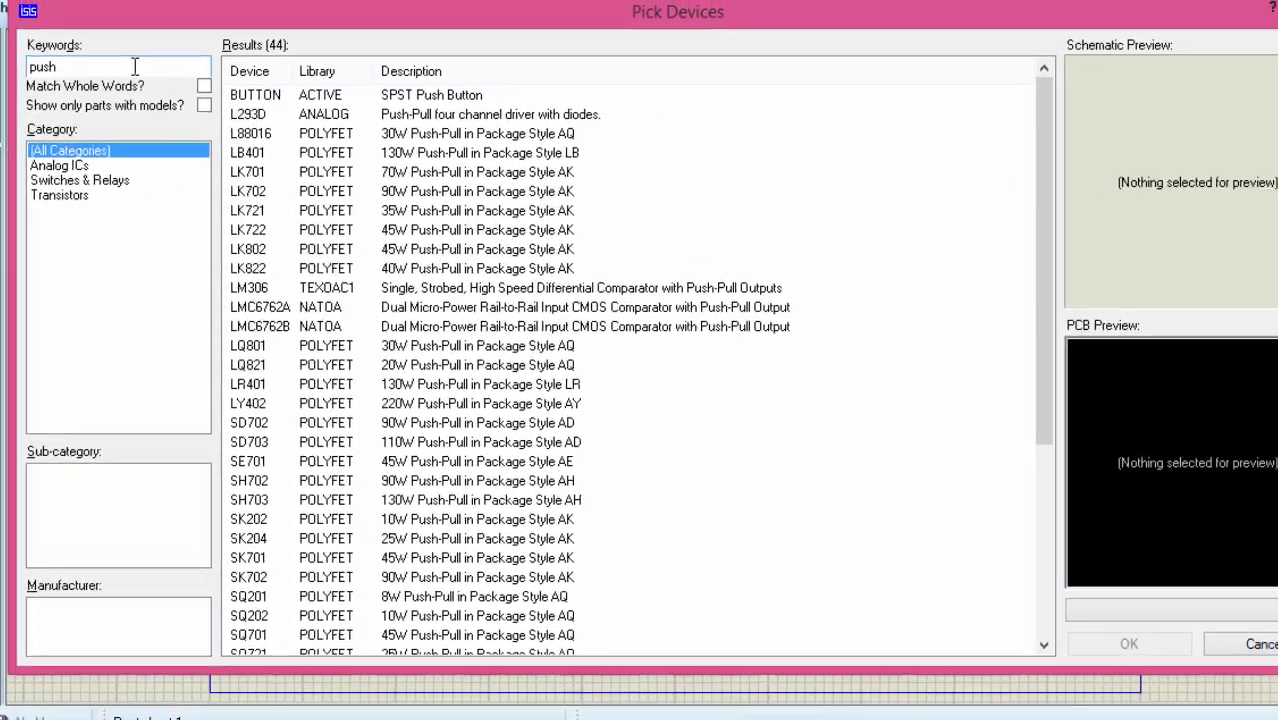
left_click(255, 95)
left_click(1129, 644)
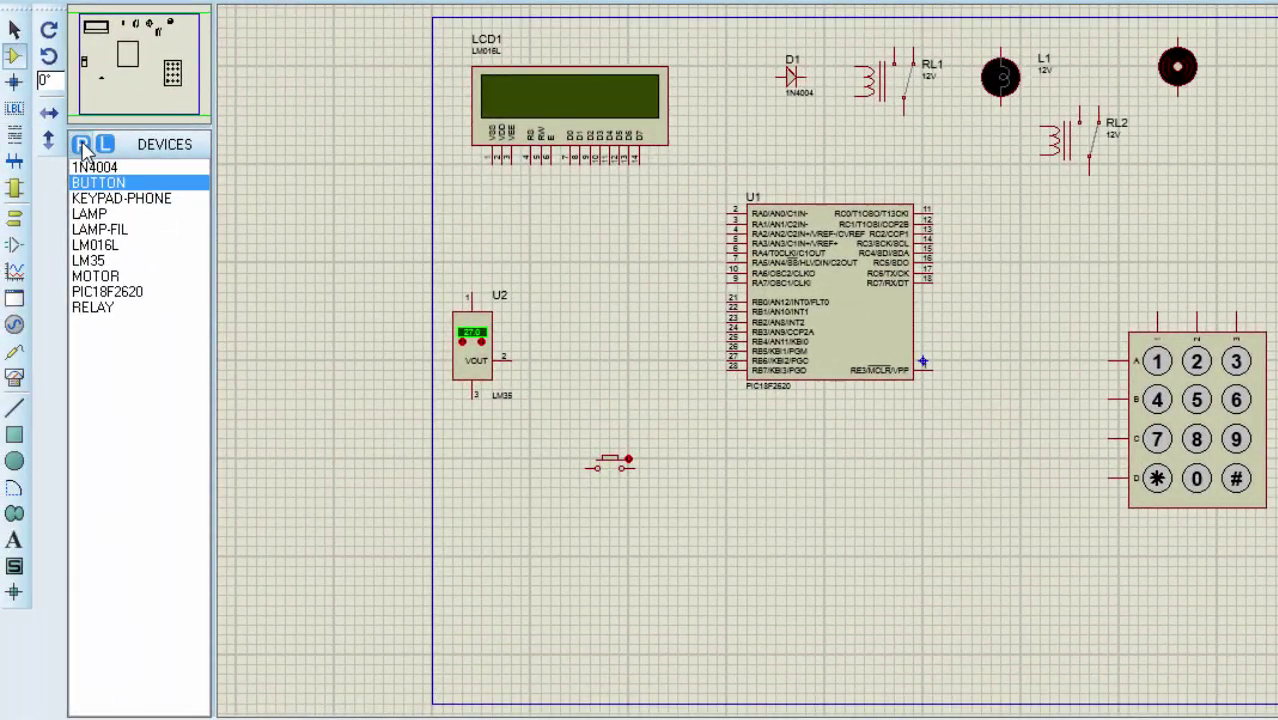
Step: Add the BC108 transistor and place Q1 under D1 and Q2 beside it
left_click(86, 143)
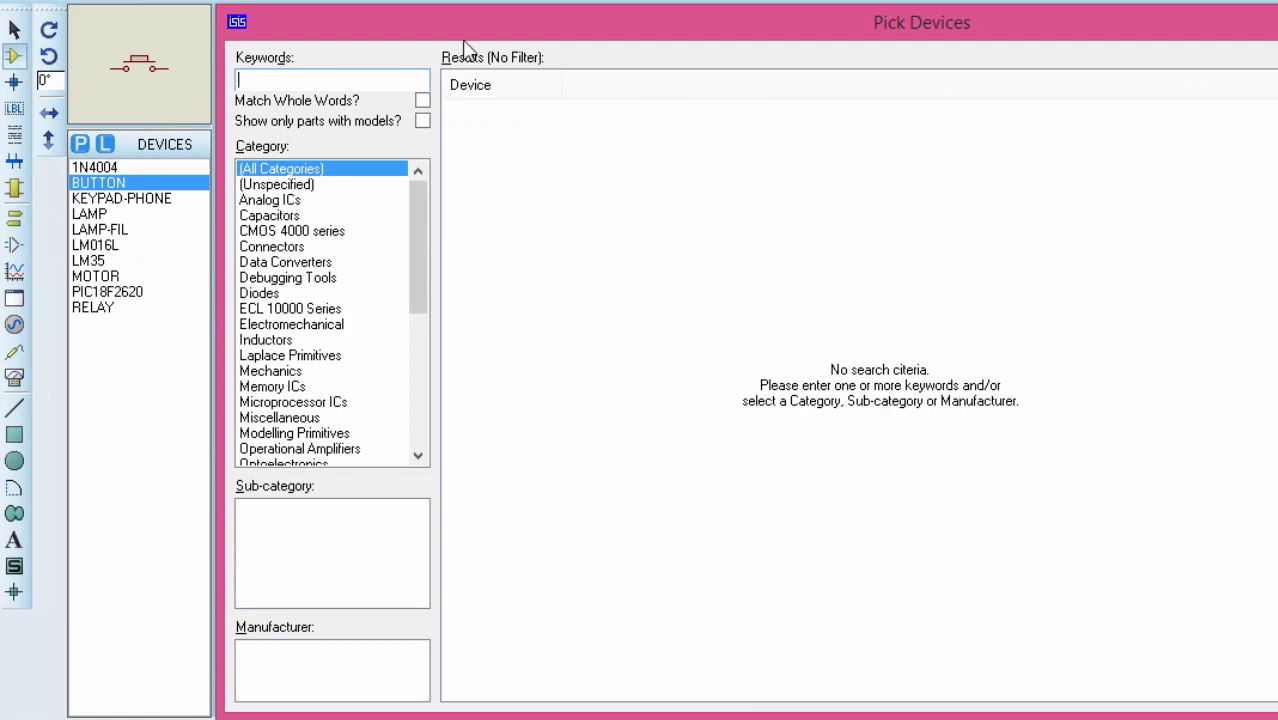
type("bc108")
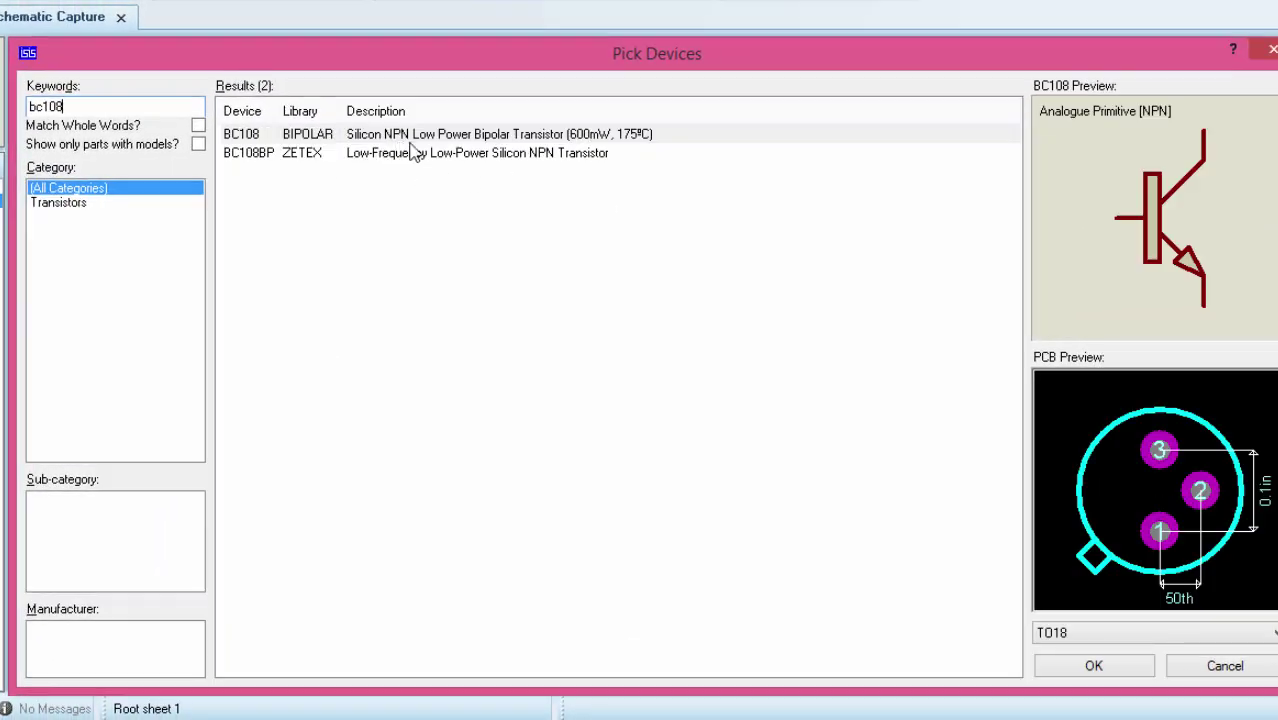
left_click(1092, 666)
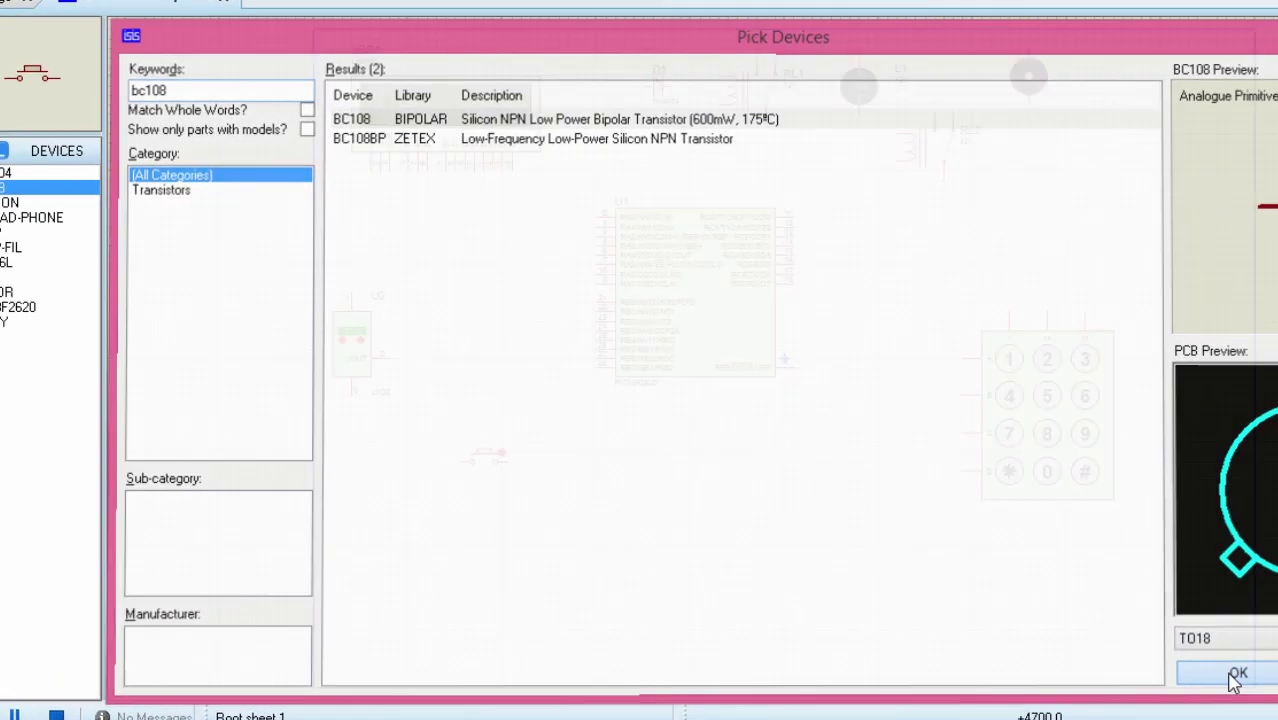
left_click(848, 148)
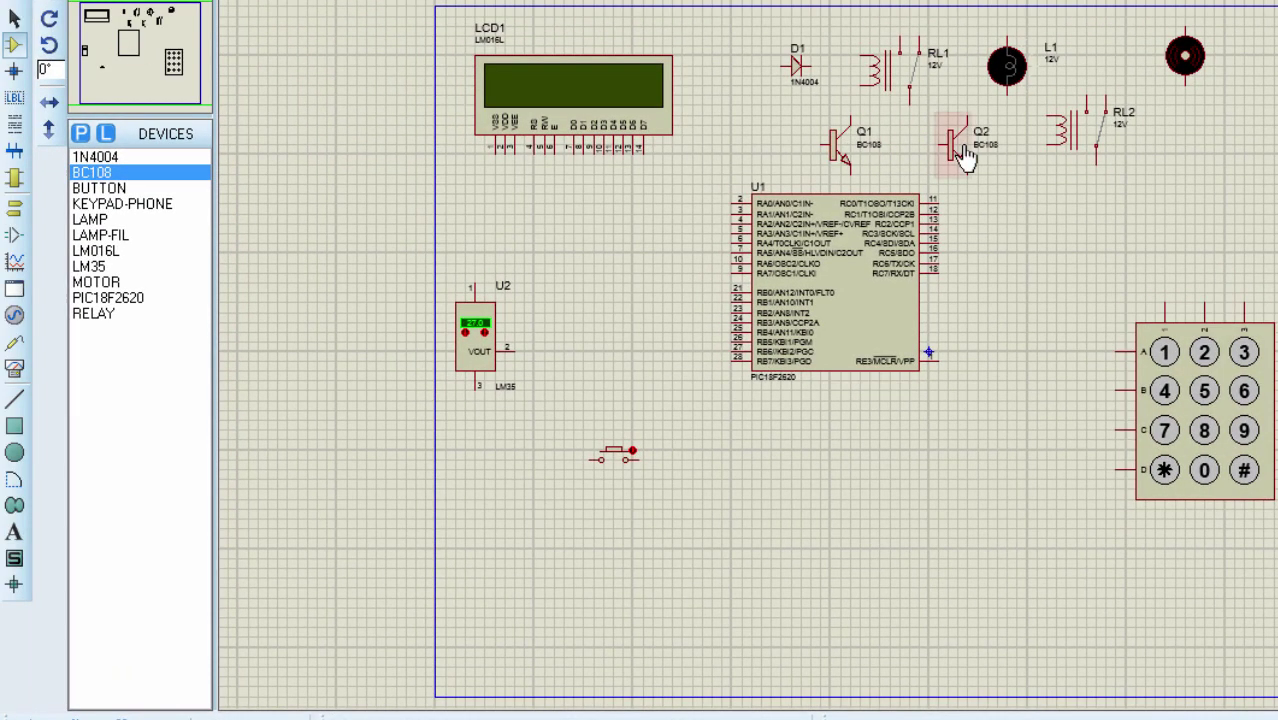
left_click(964, 156)
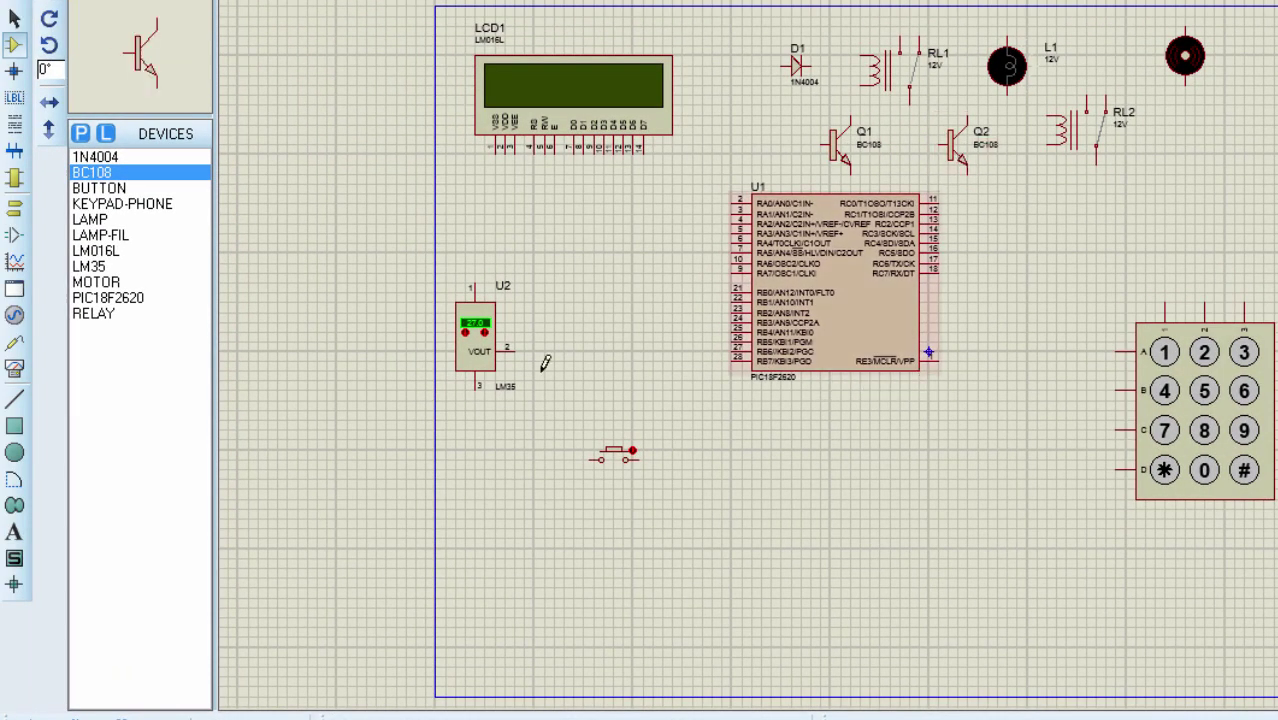
Step: Filter the '10k' results to Resistors and add the 9C08052A1002JLHFT 10K 0805 resistor
left_click(80, 133)
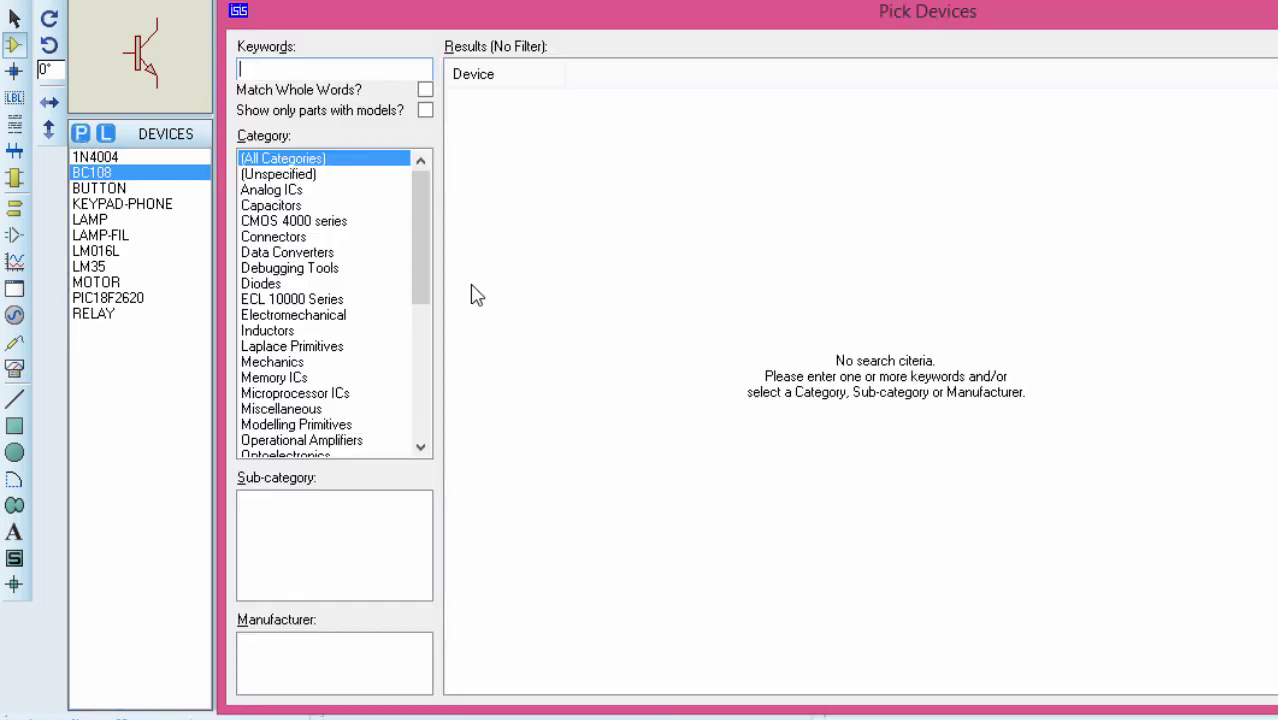
left_click(280, 268)
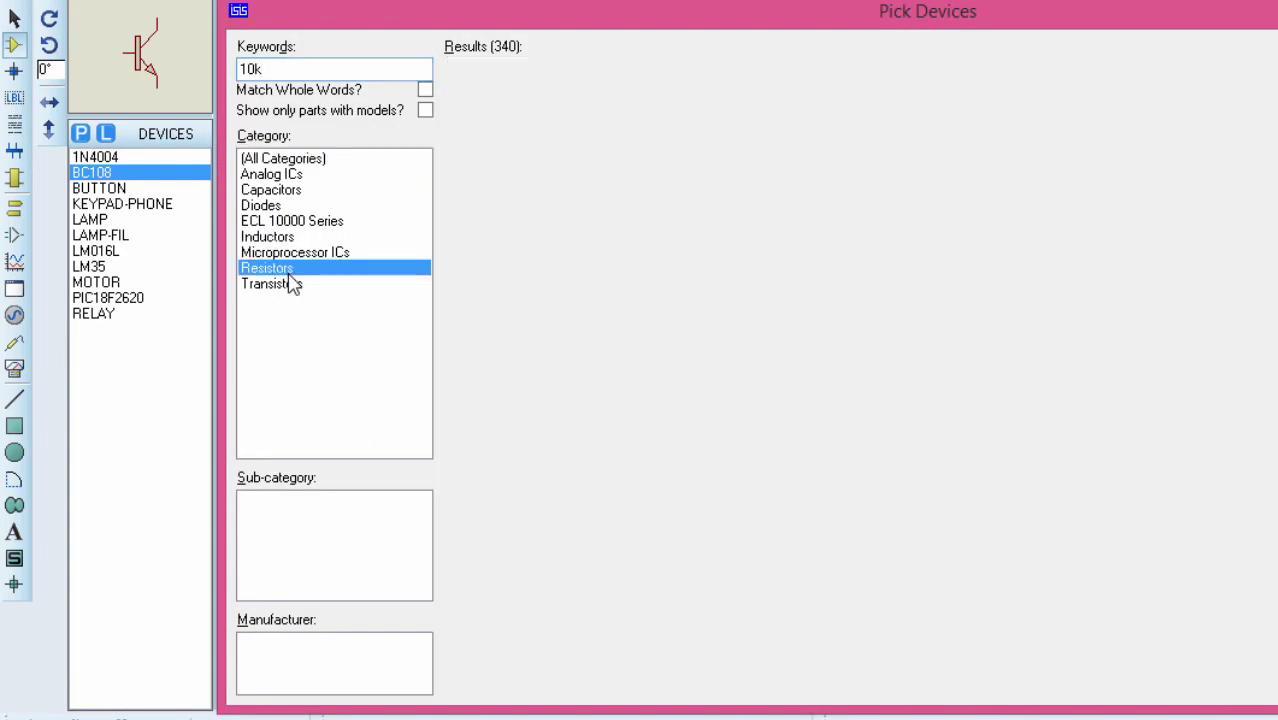
left_click(1079, 163)
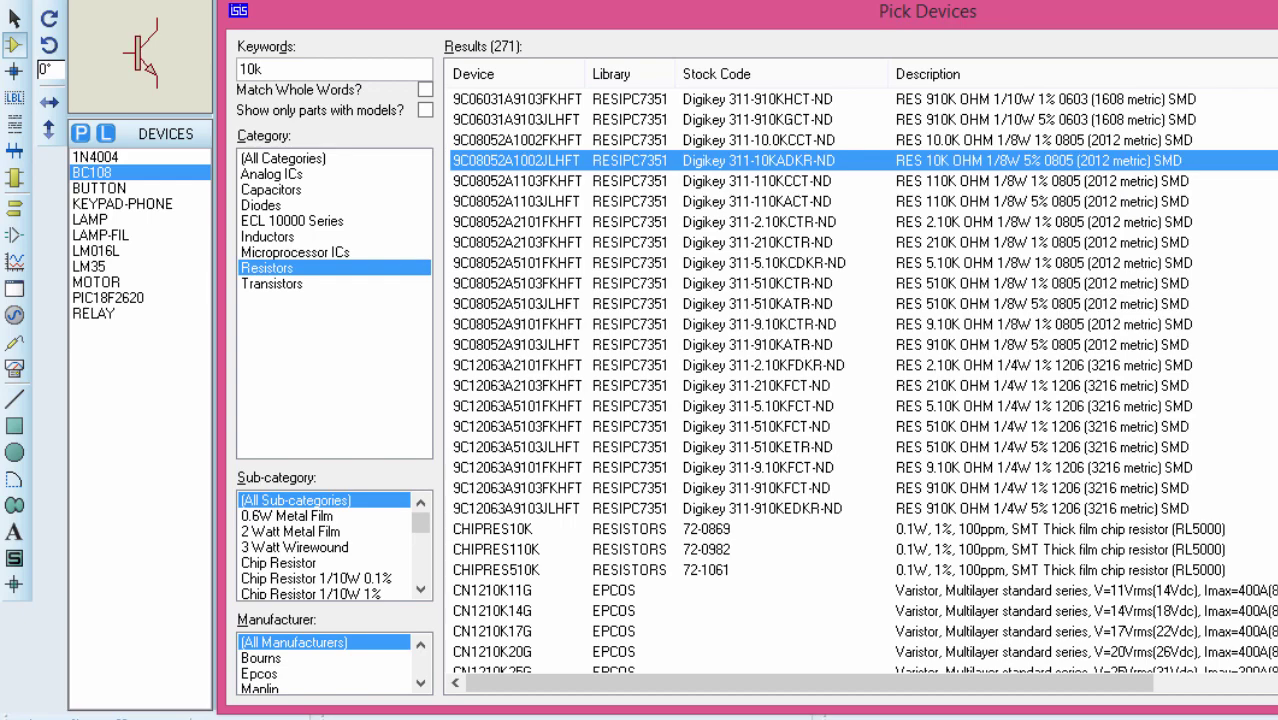
double_click(1079, 163)
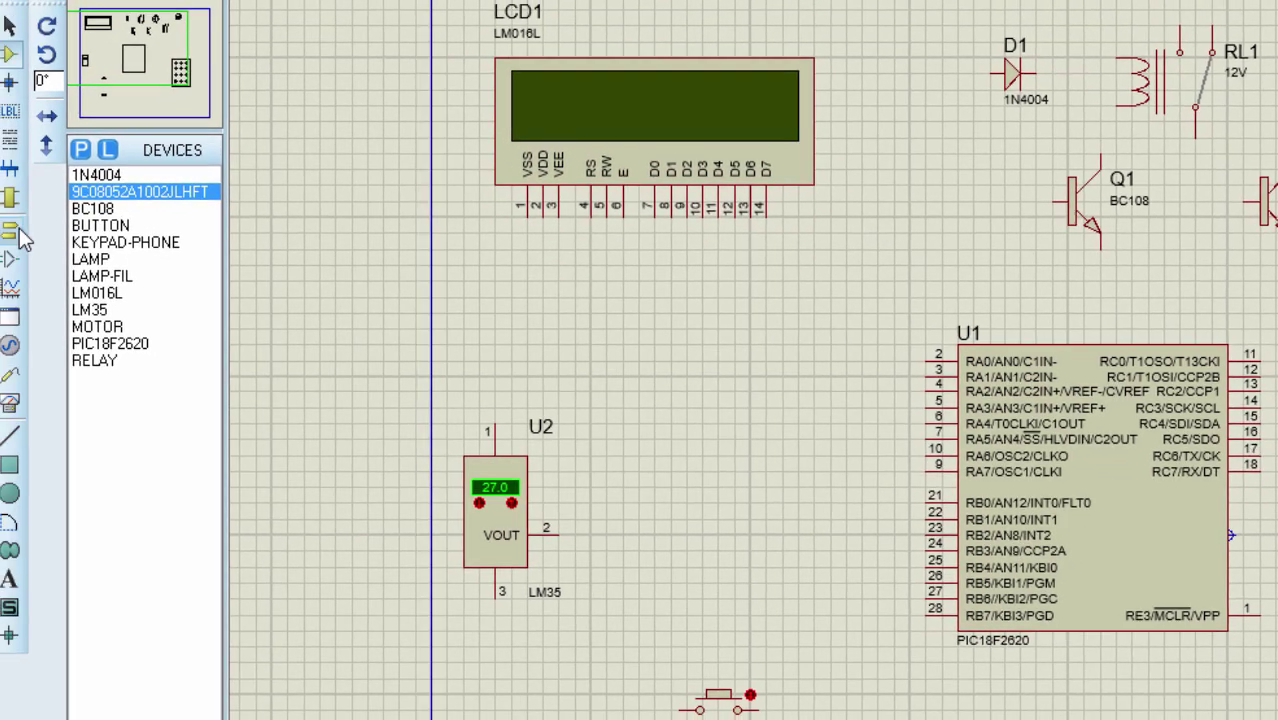
Step: Place four DEFAULT terminals under LCD data pins D4–D7
left_click(15, 230)
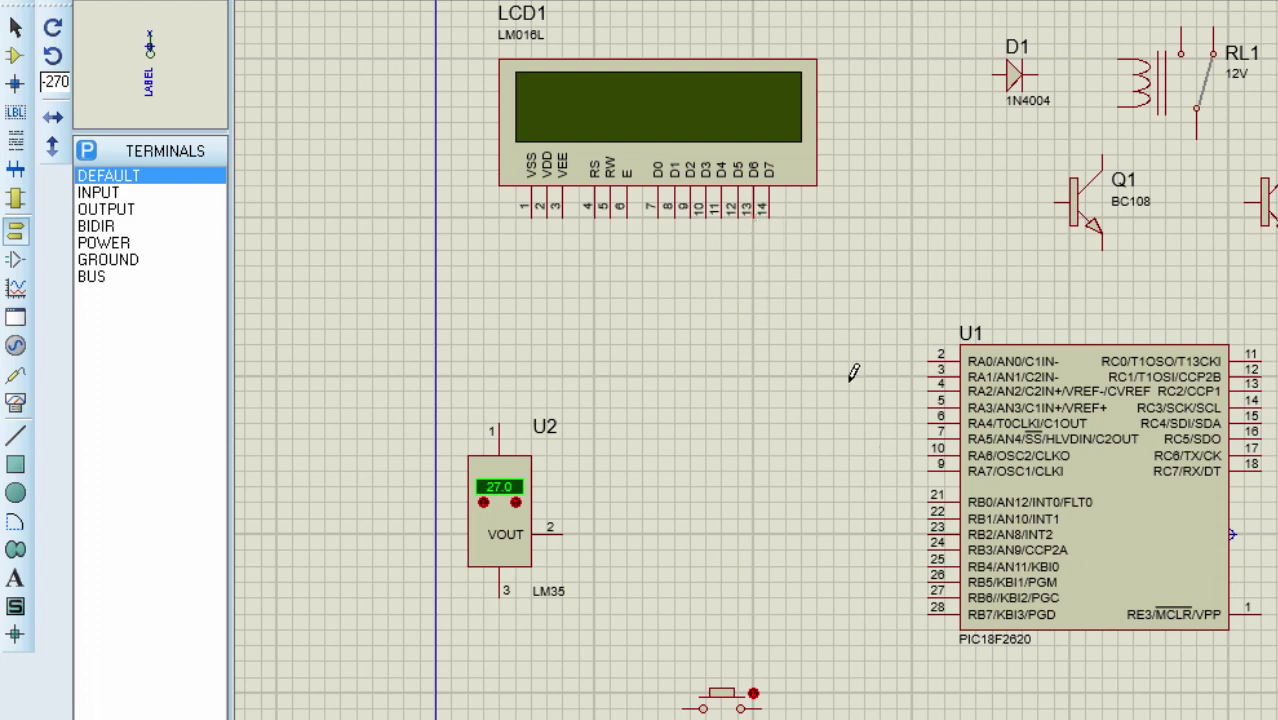
left_click(688, 257)
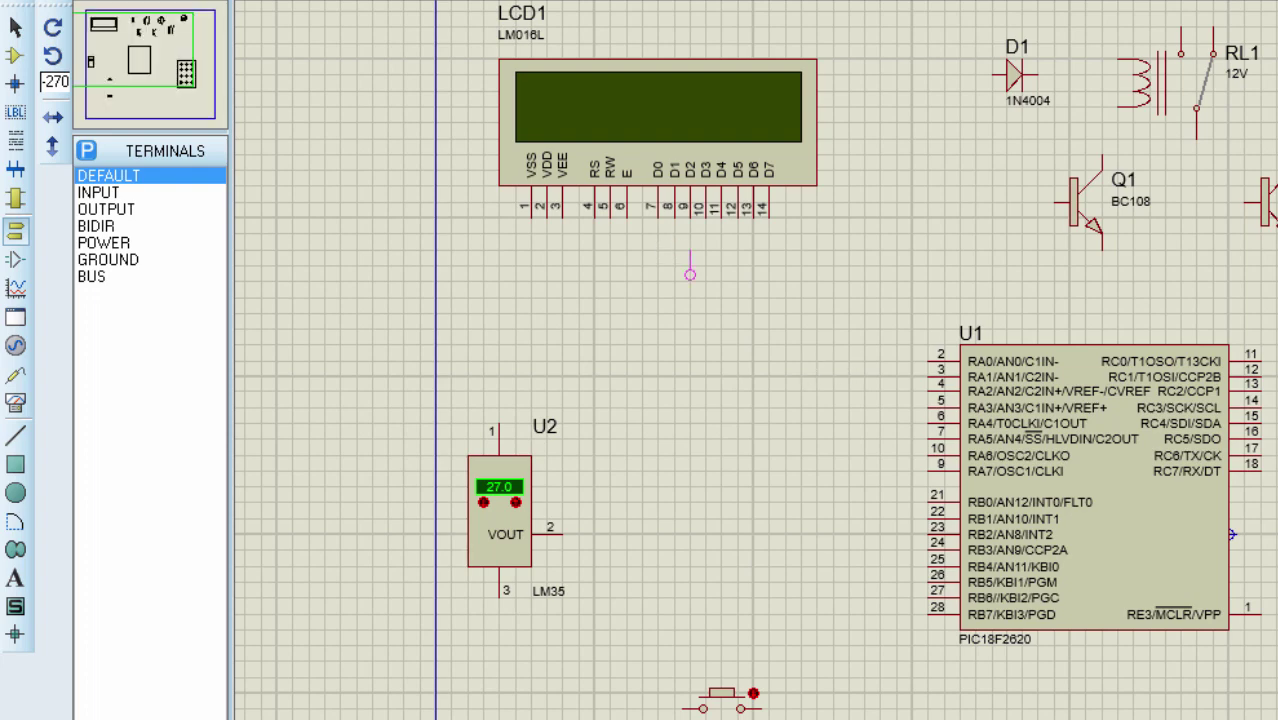
left_click(721, 262)
left_click(753, 262)
left_click(769, 262)
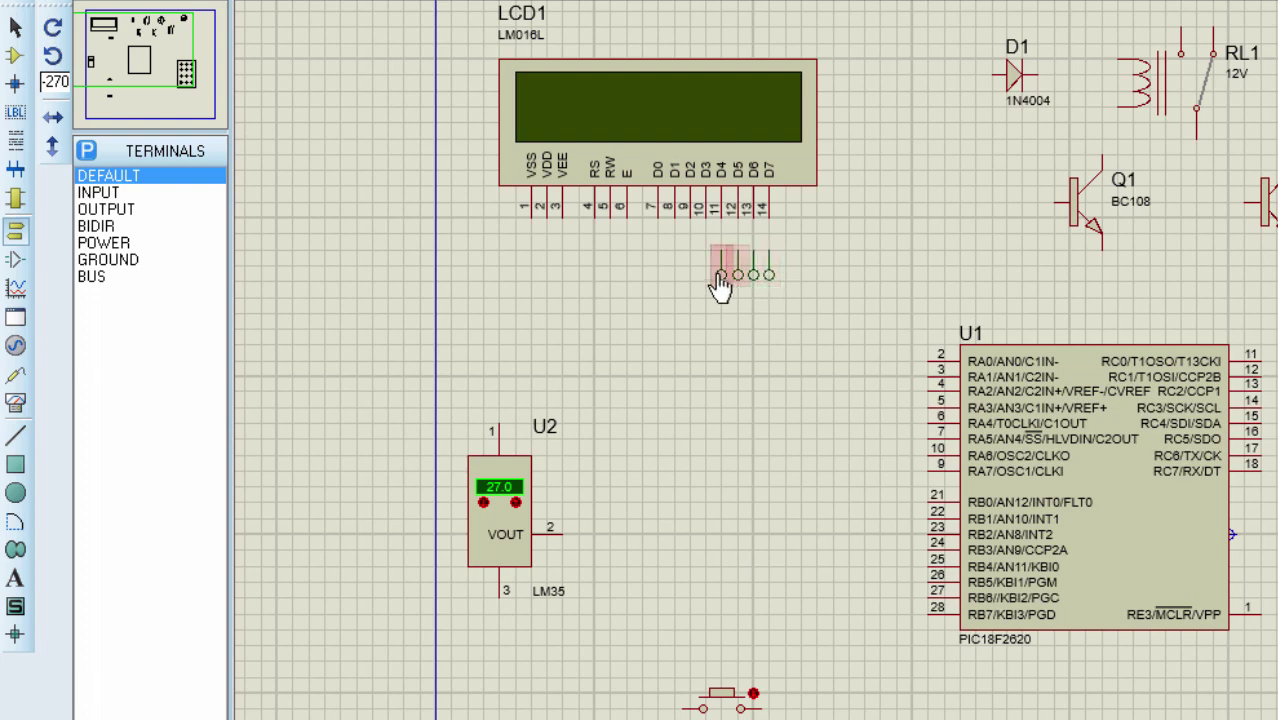
Step: Label the four terminals RB0, RB1, RB2 and RB3 and reset rotation to 0°
double_click(718, 272)
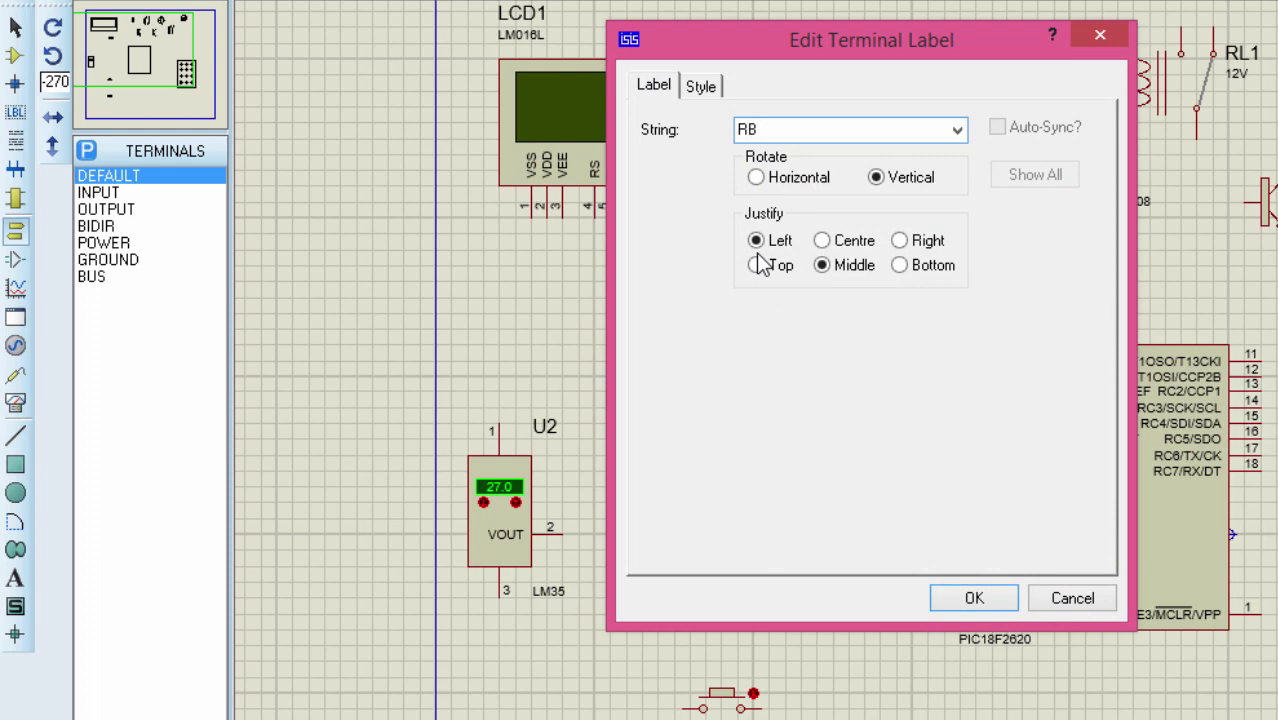
left_click(760, 265)
left_click(834, 124)
key("BackSpace")
left_click(963, 600)
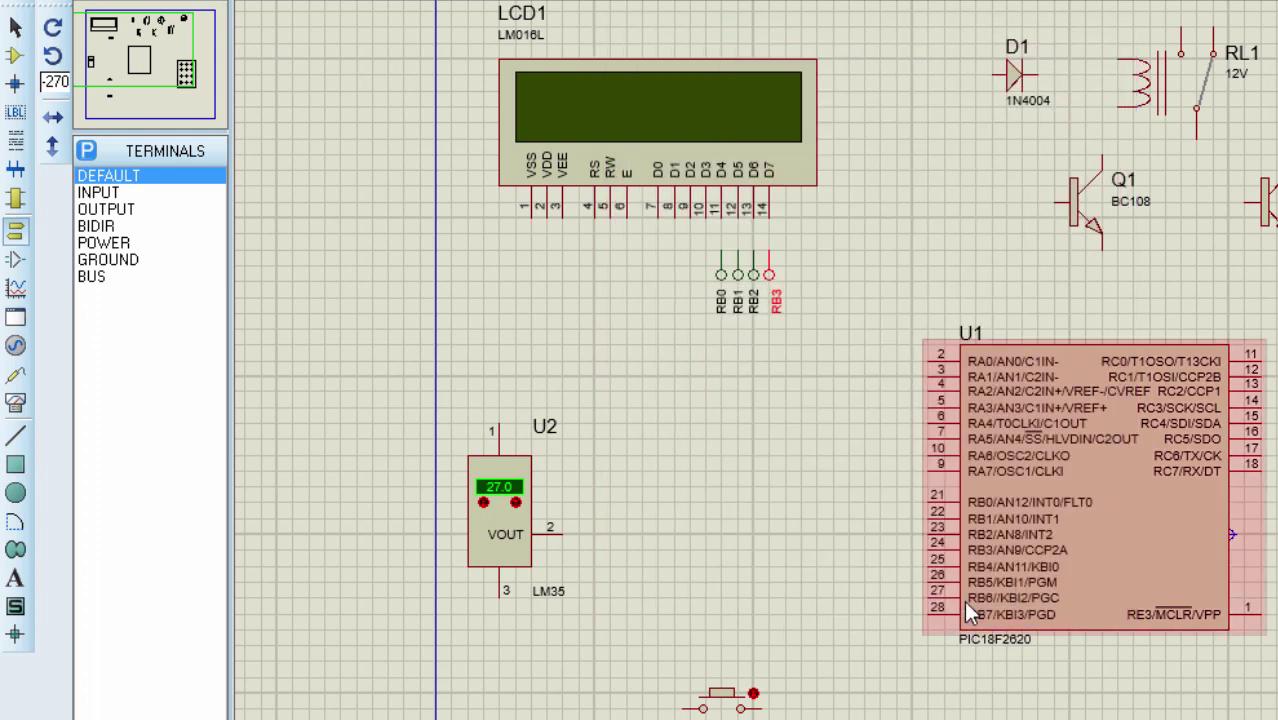
left_click(53, 27)
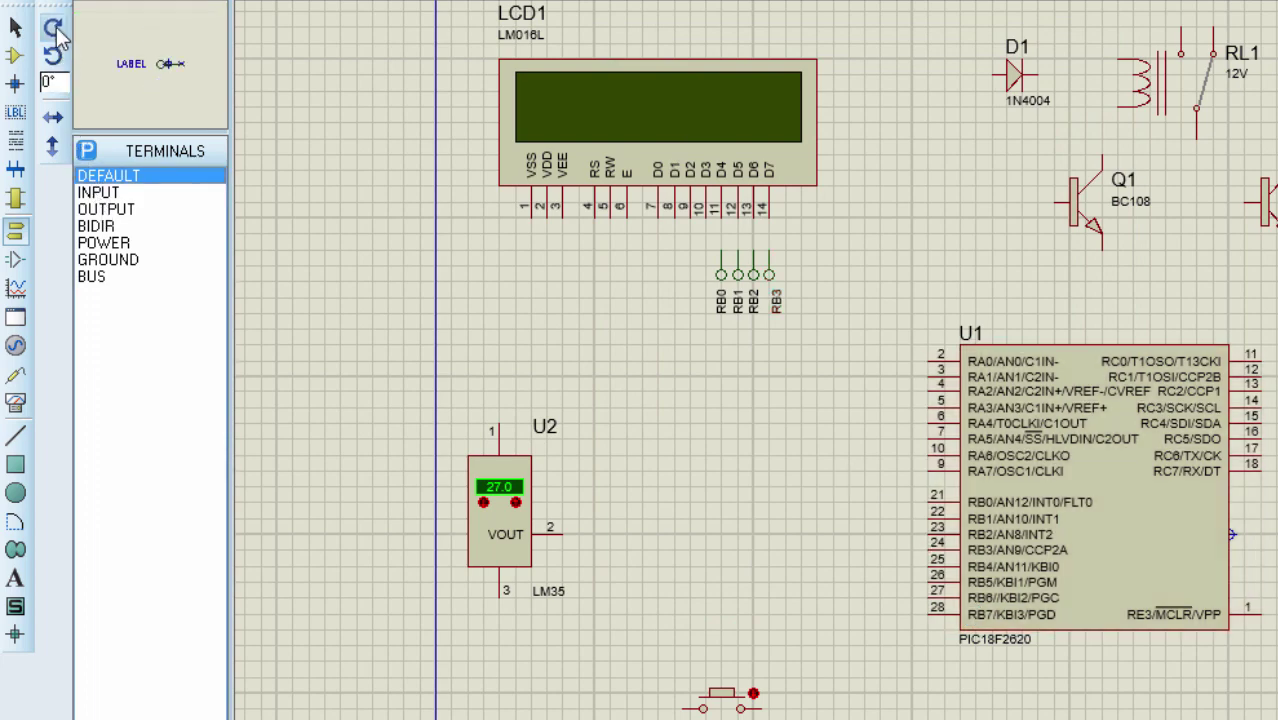
Step: Attach terminals to PIC pins 21 and 22 and wire RB0 and RB1 to LCD D4 and D5
left_click(886, 502)
left_click(886, 519)
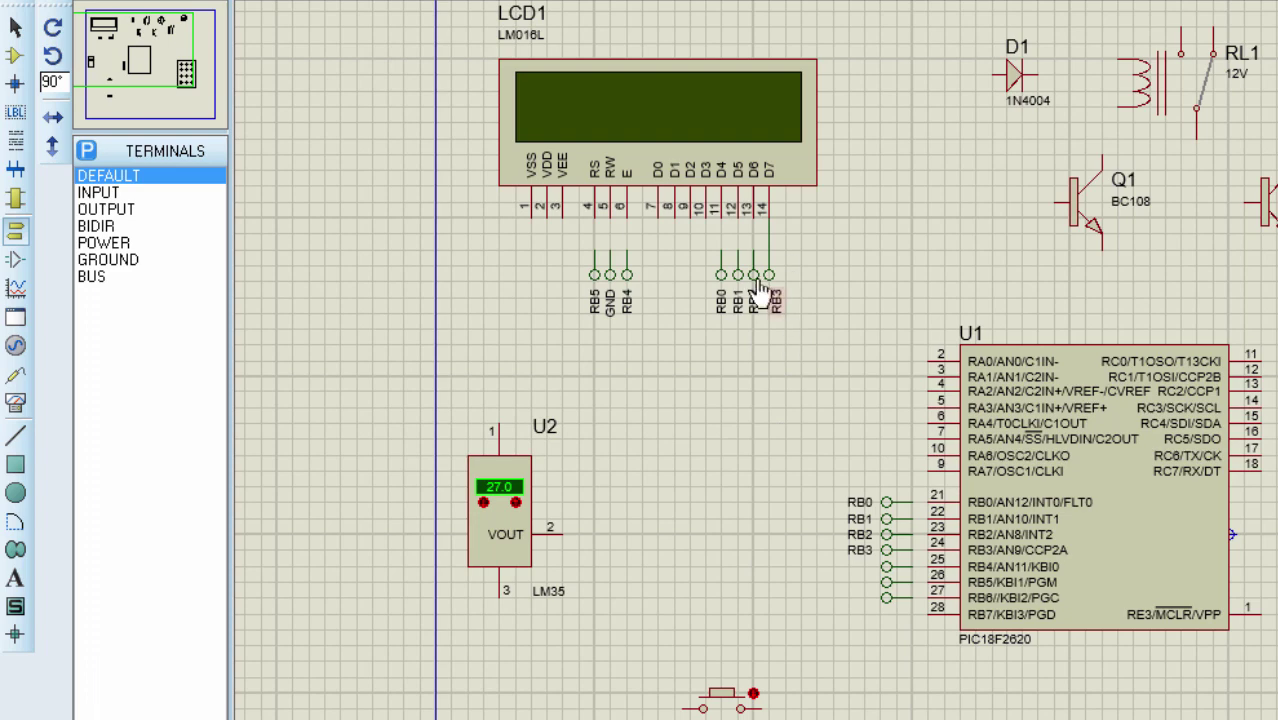
left_click(721, 214)
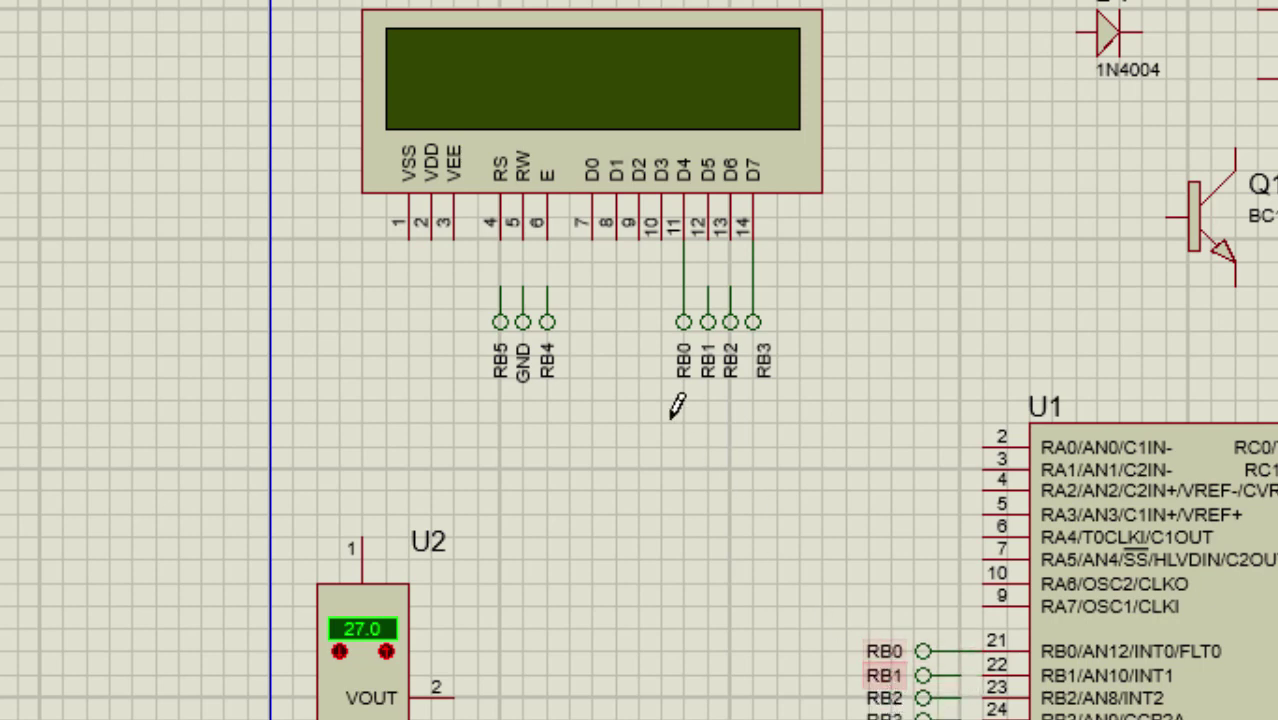
left_click(707, 289)
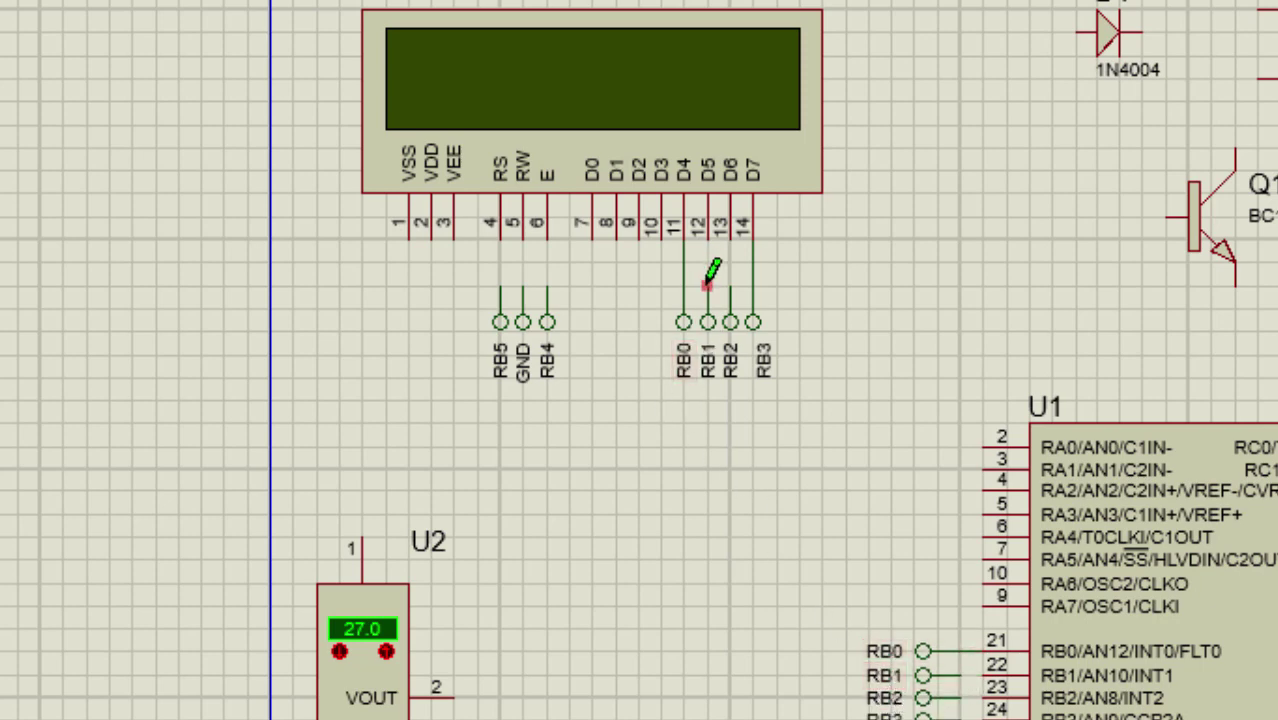
left_click(712, 262)
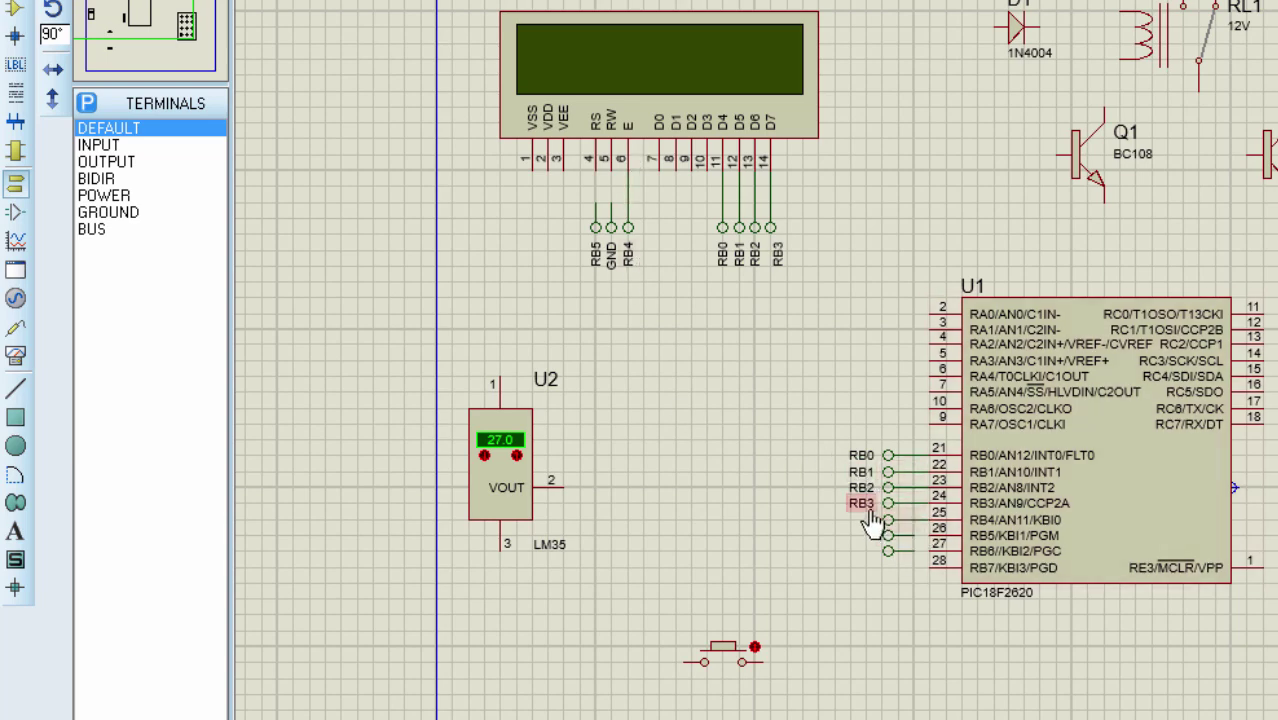
Step: Label the pin 25 terminal RB4 and drag the LM35 sensor U2 higher up
double_click(889, 534)
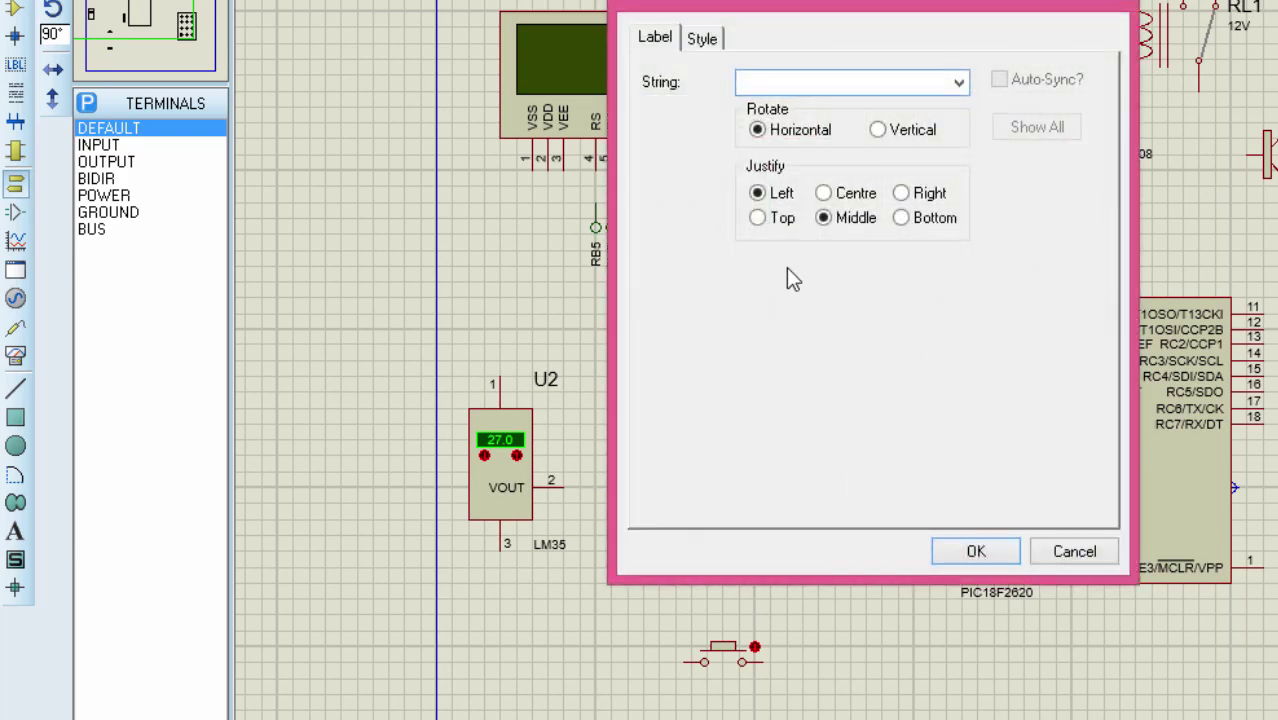
type("RB4")
left_click(972, 549)
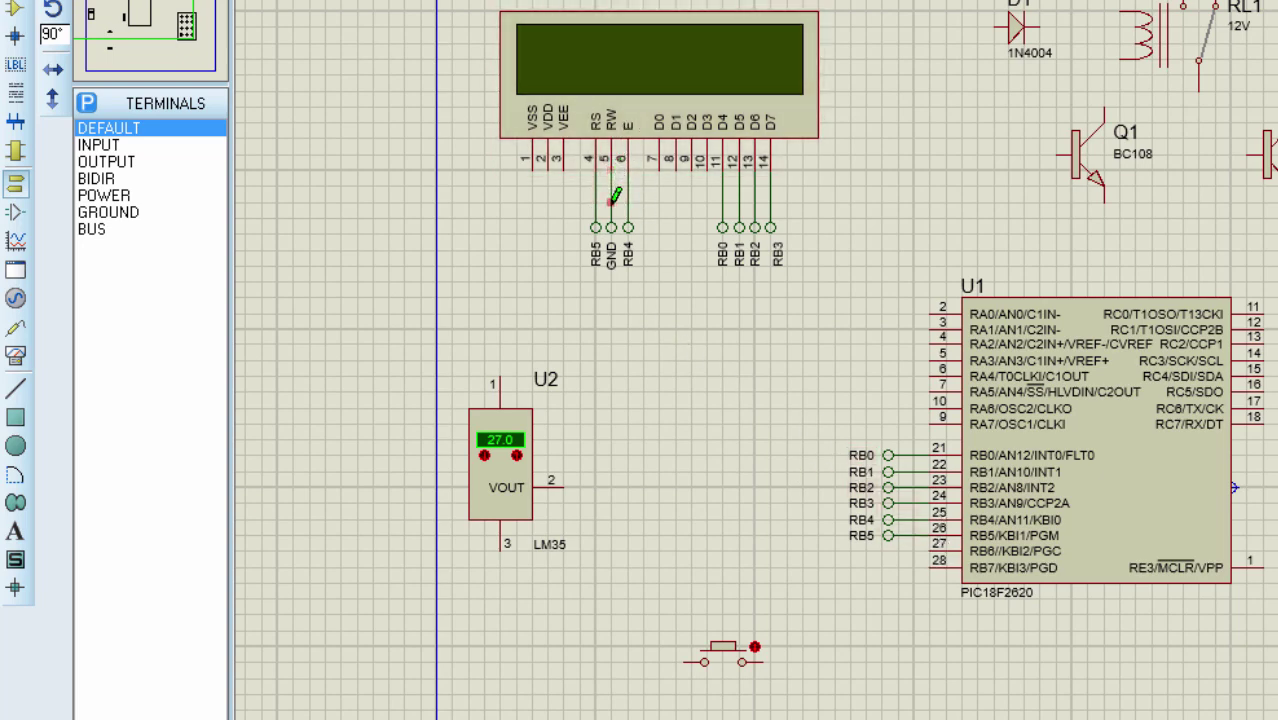
left_click_drag(628, 343, 436, 582)
left_click_drag(502, 487, 526, 362)
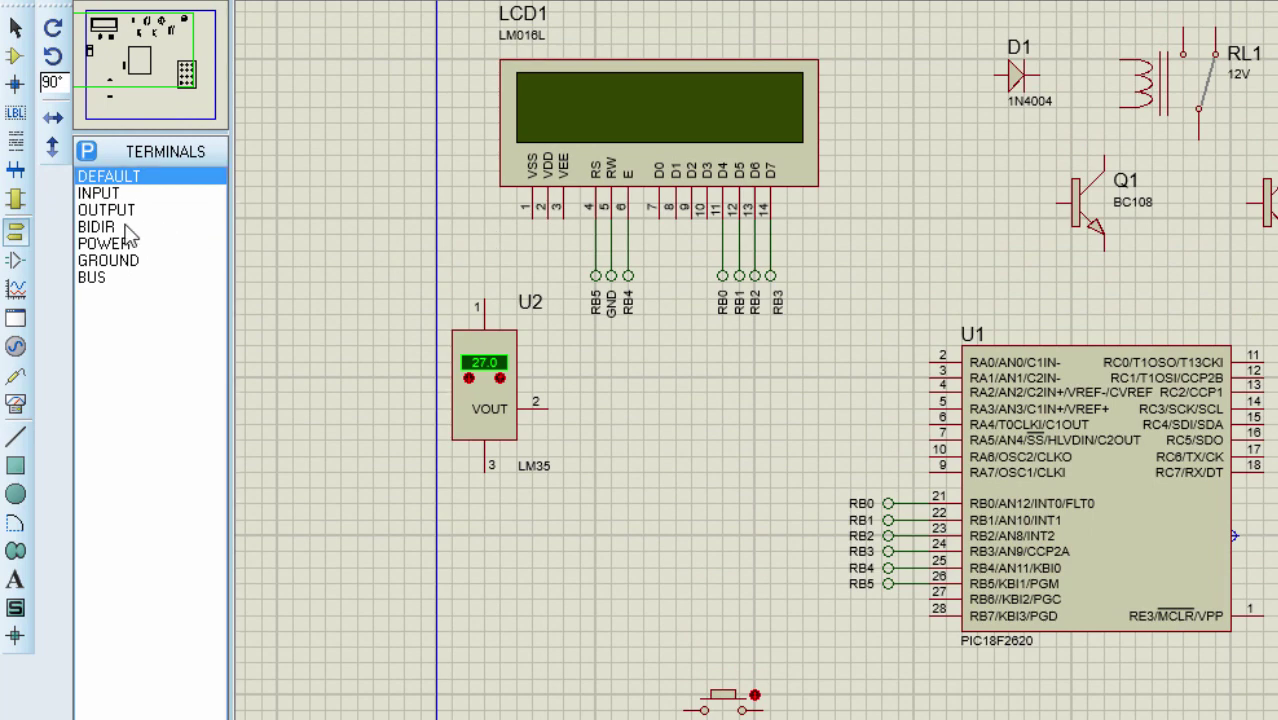
Step: Place an upright POWER terminal above LM35 pin 1 with the label +5V
left_click(104, 245)
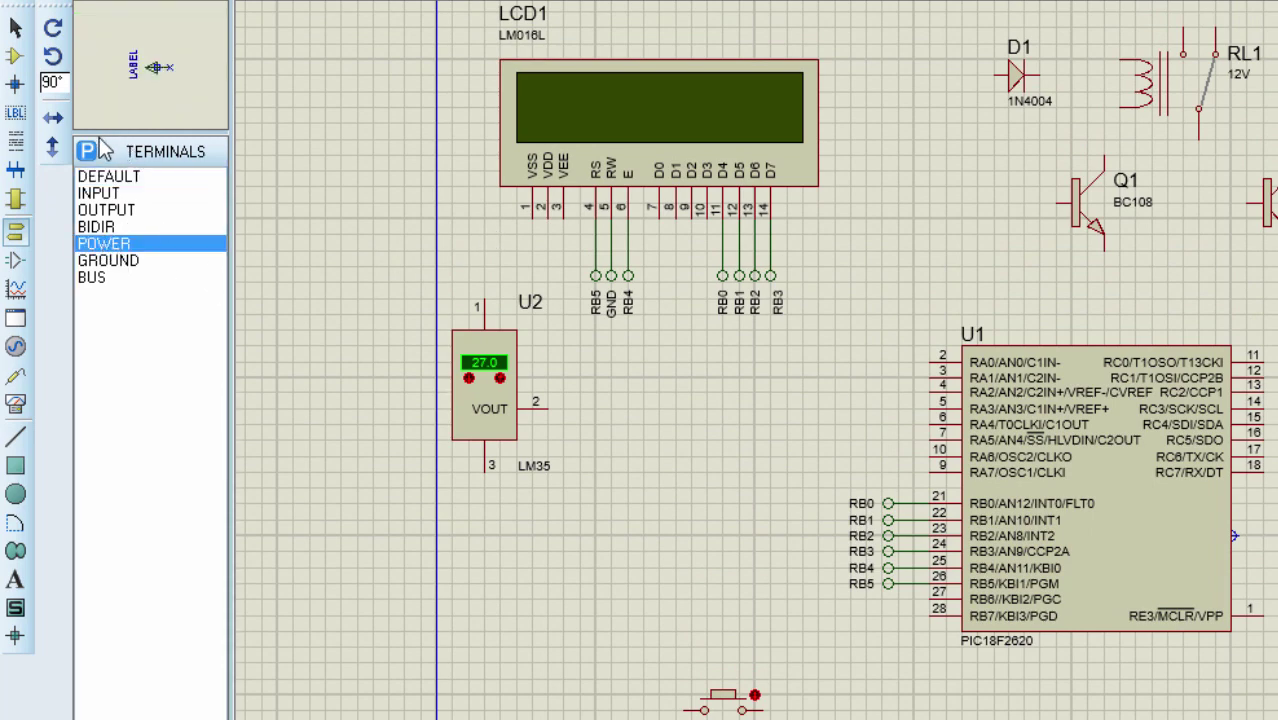
left_click(98, 178)
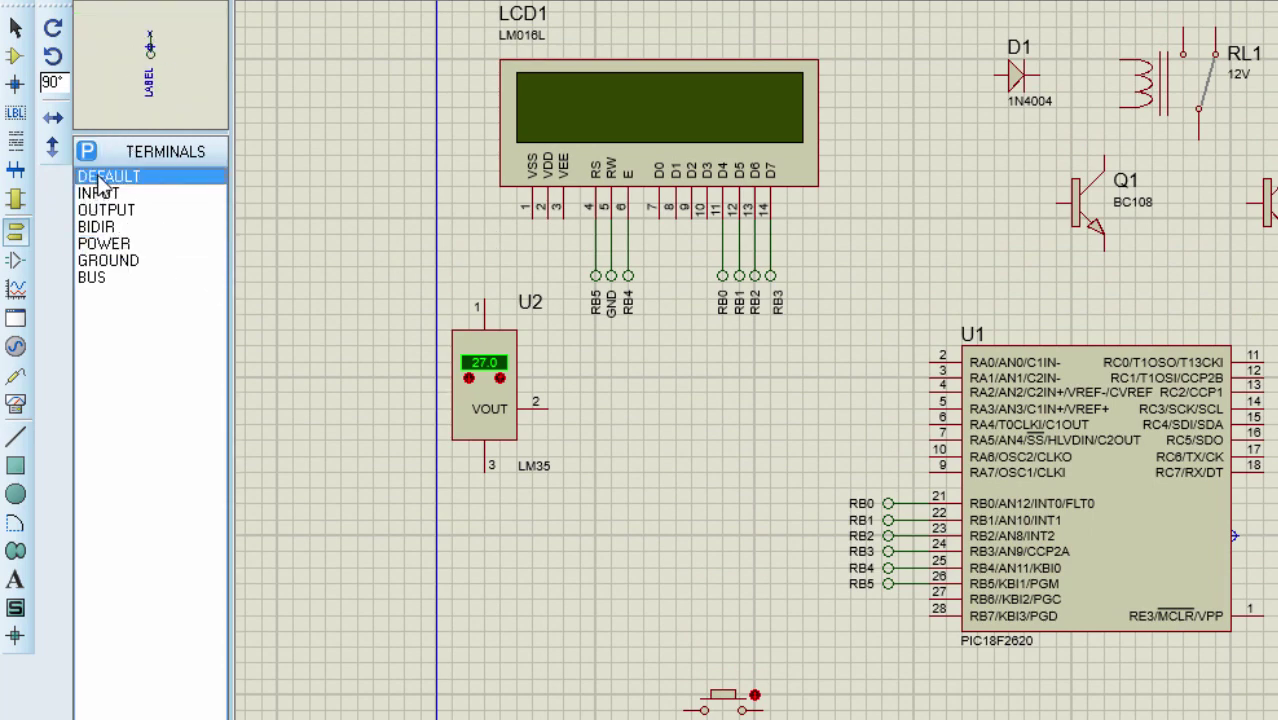
left_click(101, 249)
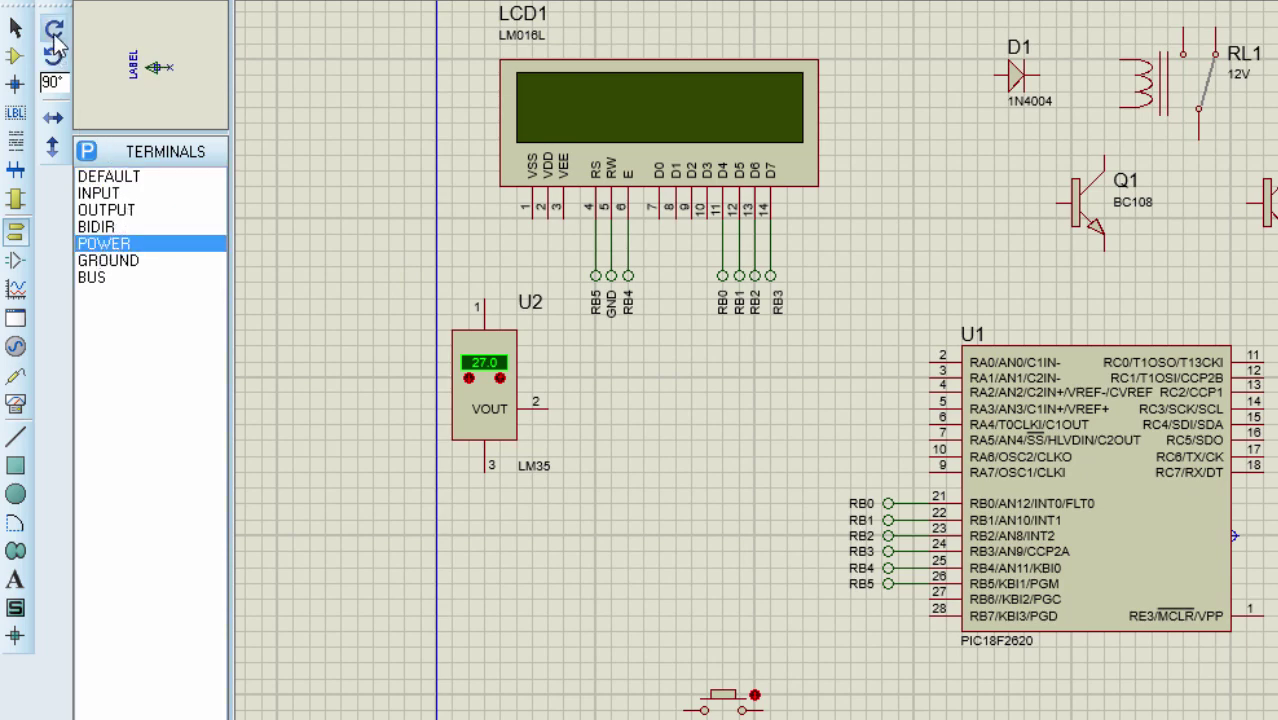
left_click(53, 28)
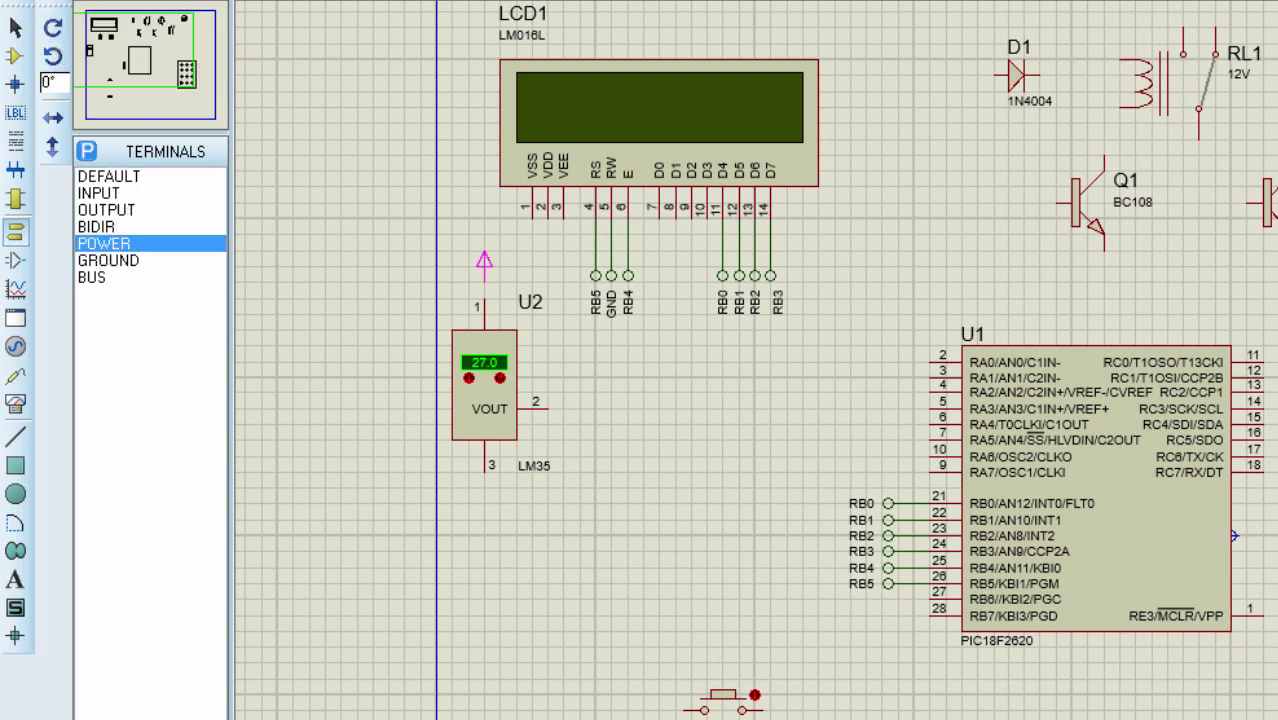
left_click(484, 268)
double_click(487, 279)
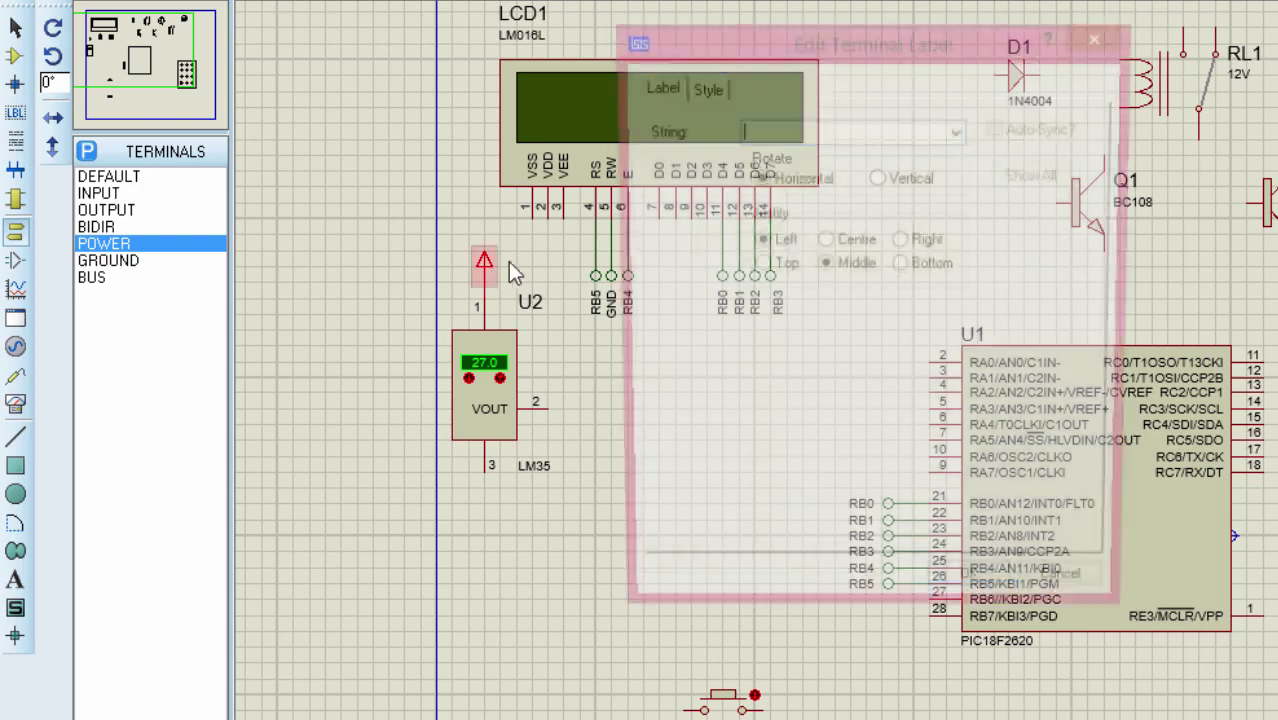
type("+5V")
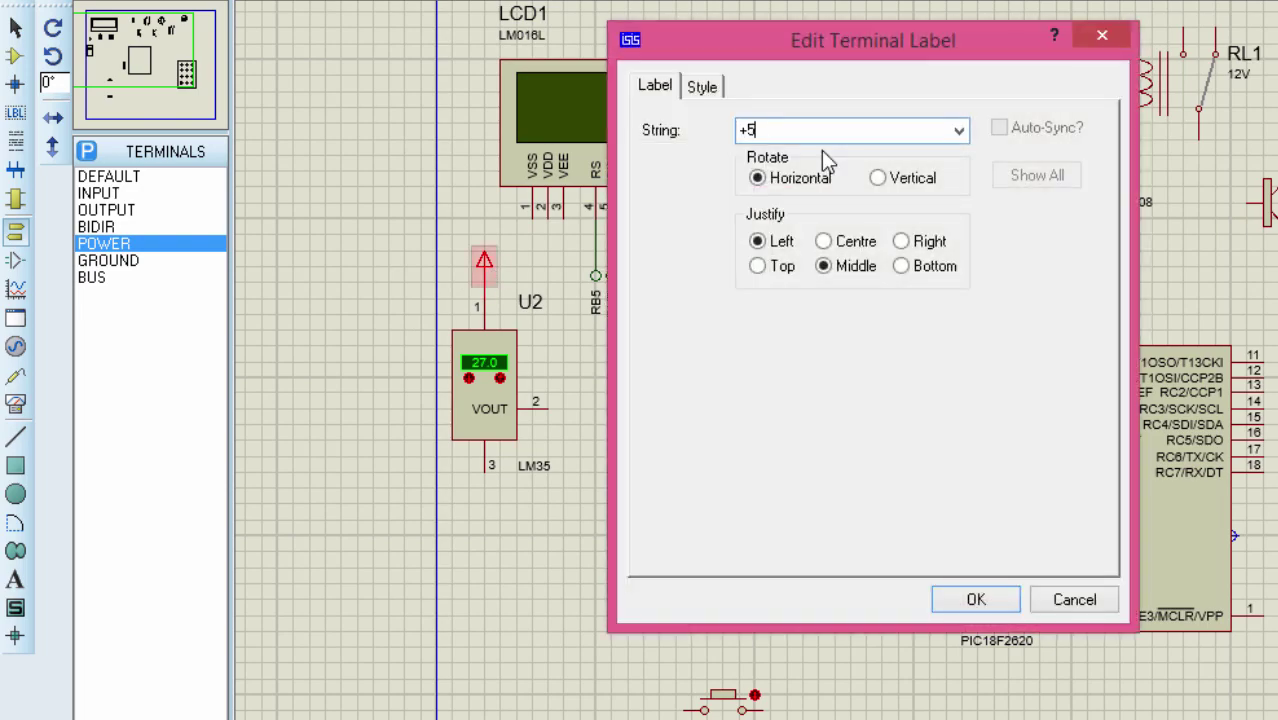
left_click(976, 603)
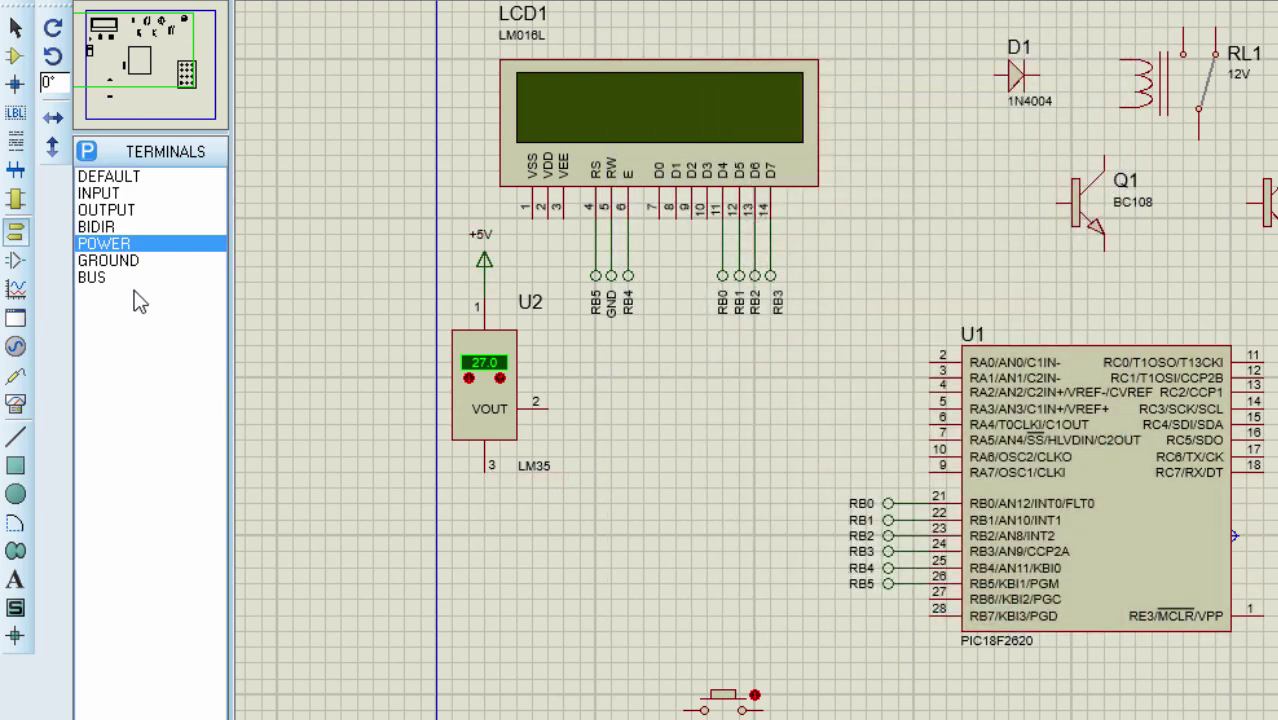
left_click(140, 176)
key("KP_Add")
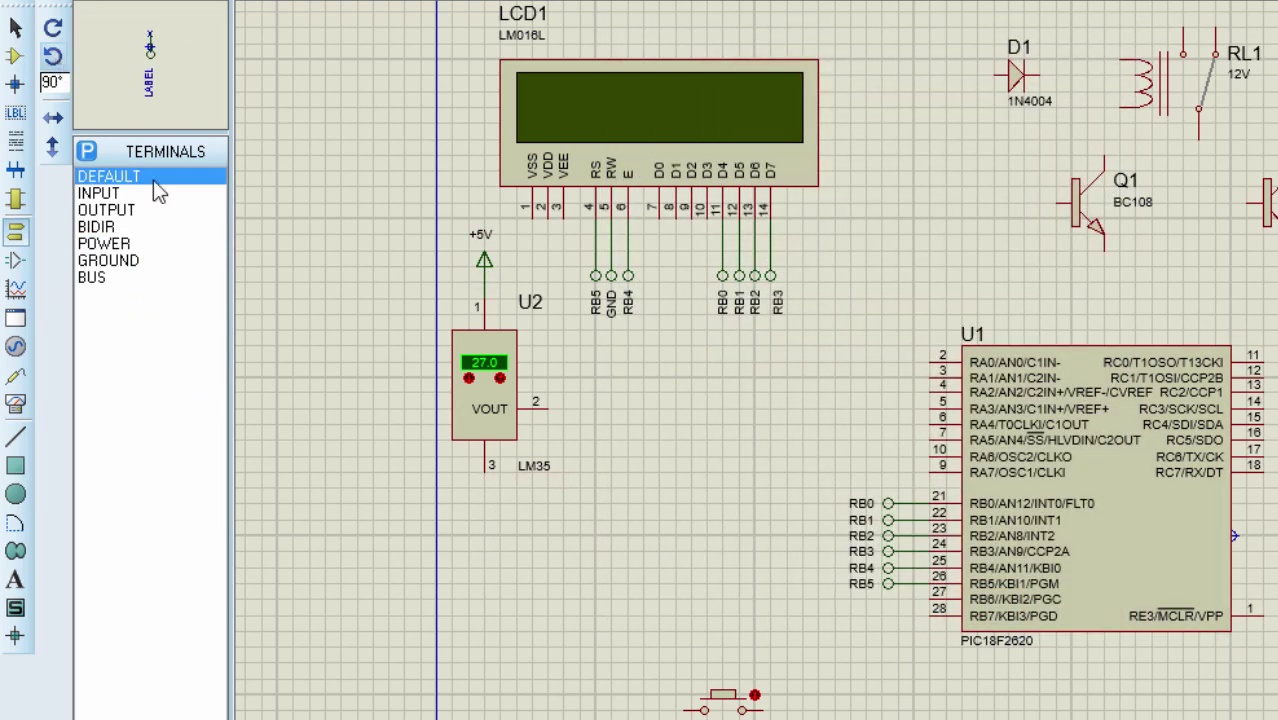
Step: Place a terminal on LM35 U2 pin 3 and label it GND
left_click(485, 508)
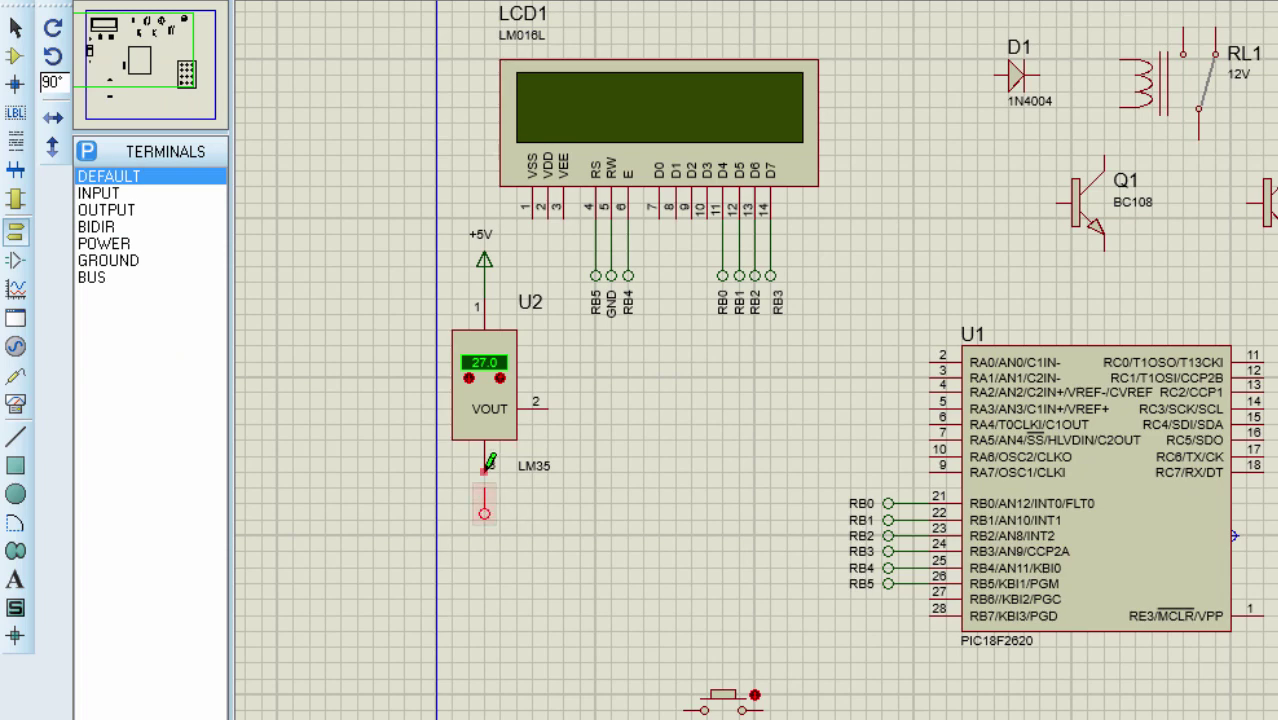
double_click(484, 510)
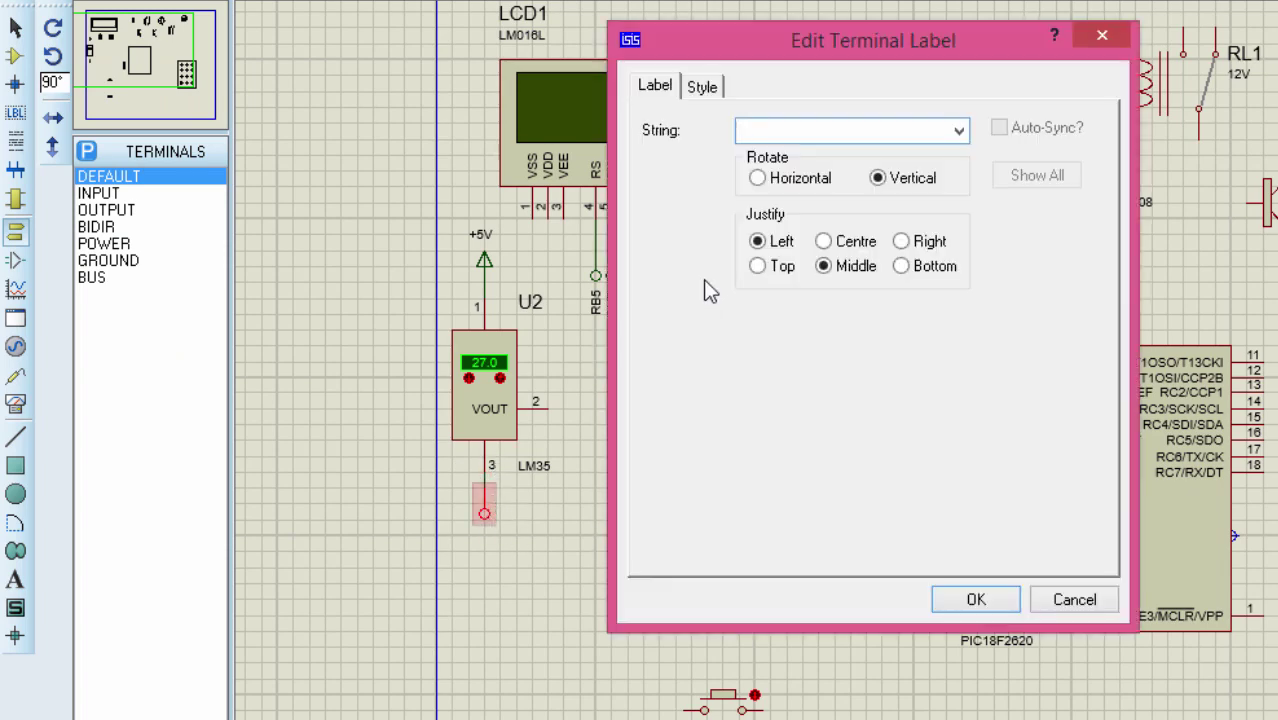
type("GND")
left_click(976, 599)
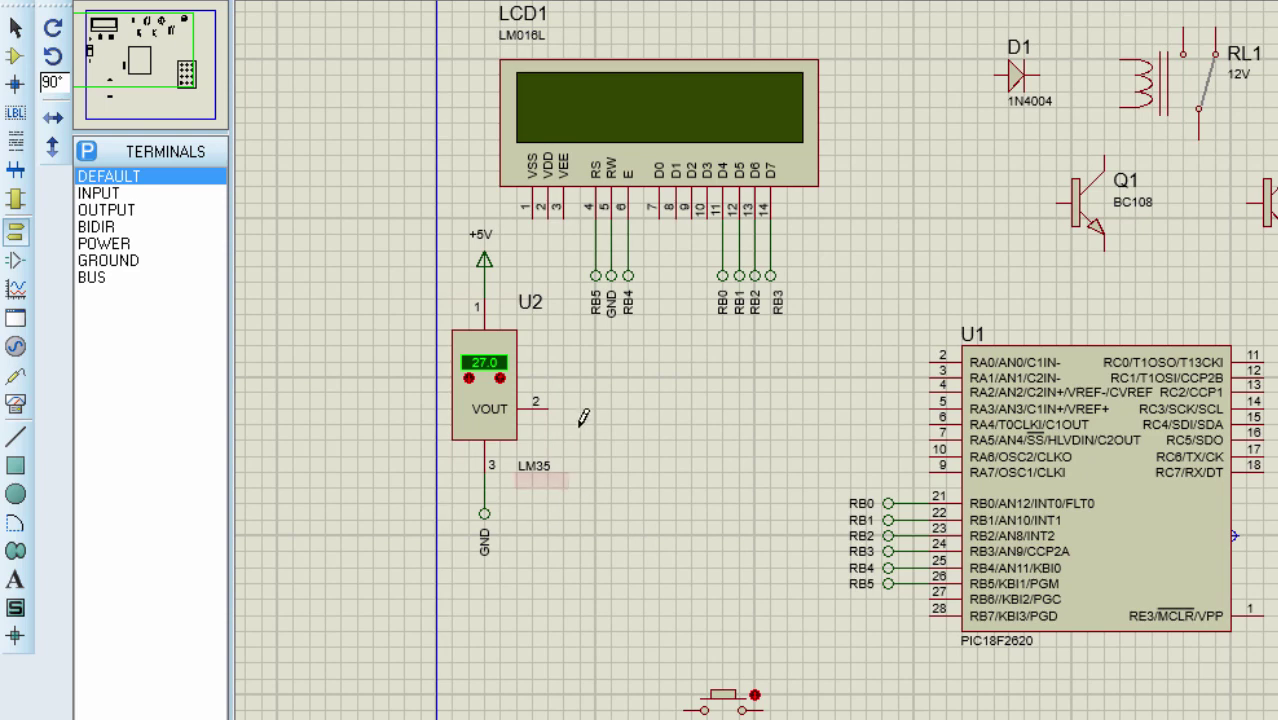
left_click(103, 190)
Step: Label terminals on LM35 VOUT and PIC RA0 both Temp, then move the push button up-left
left_click(100, 179)
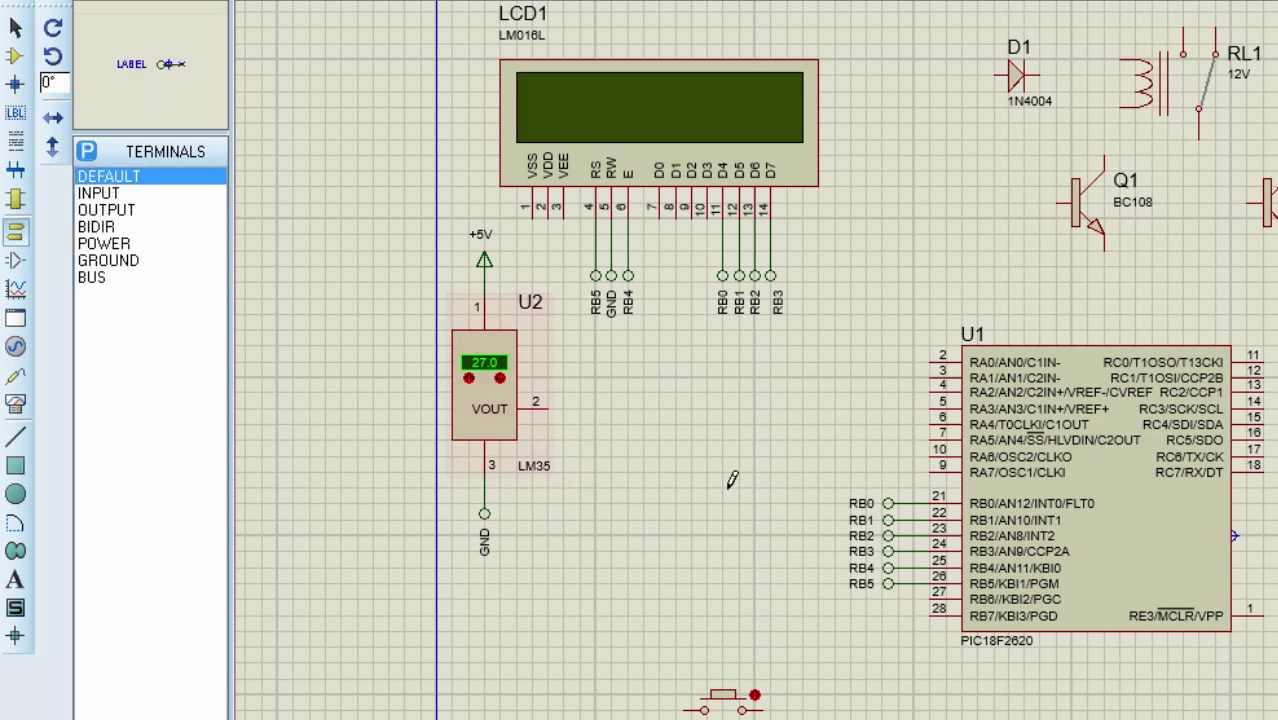
left_click(889, 362)
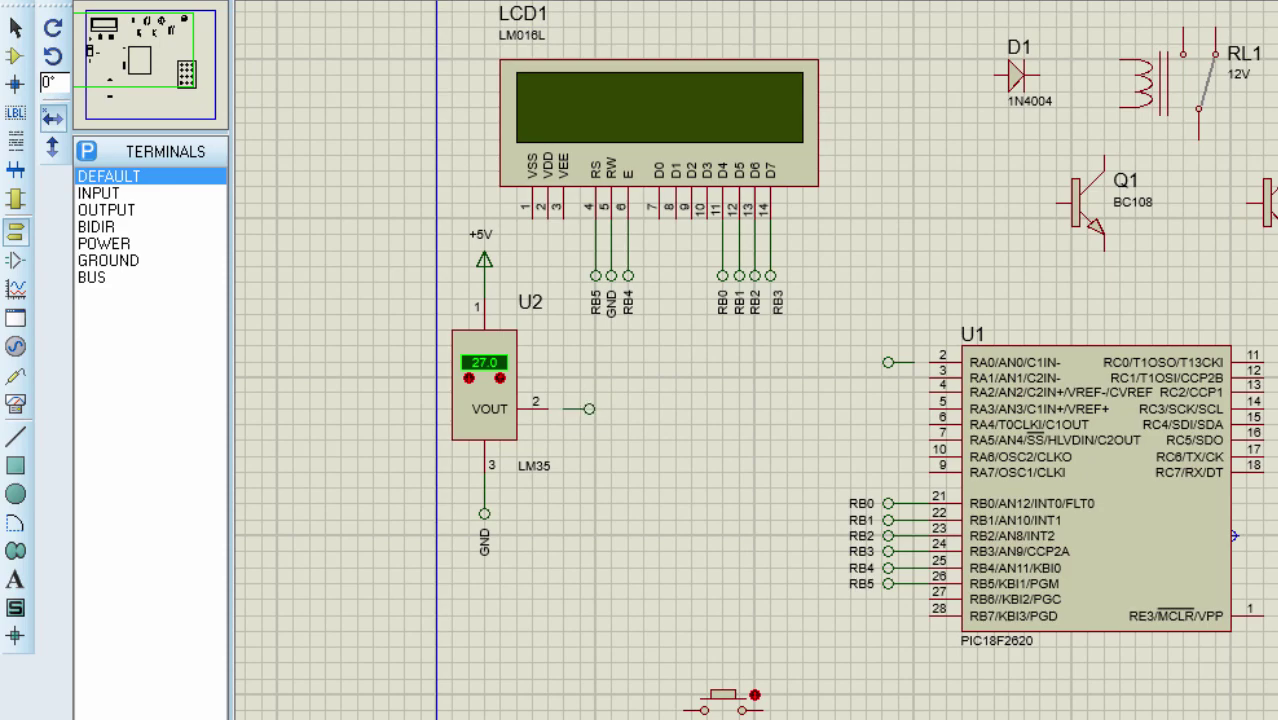
double_click(589, 408)
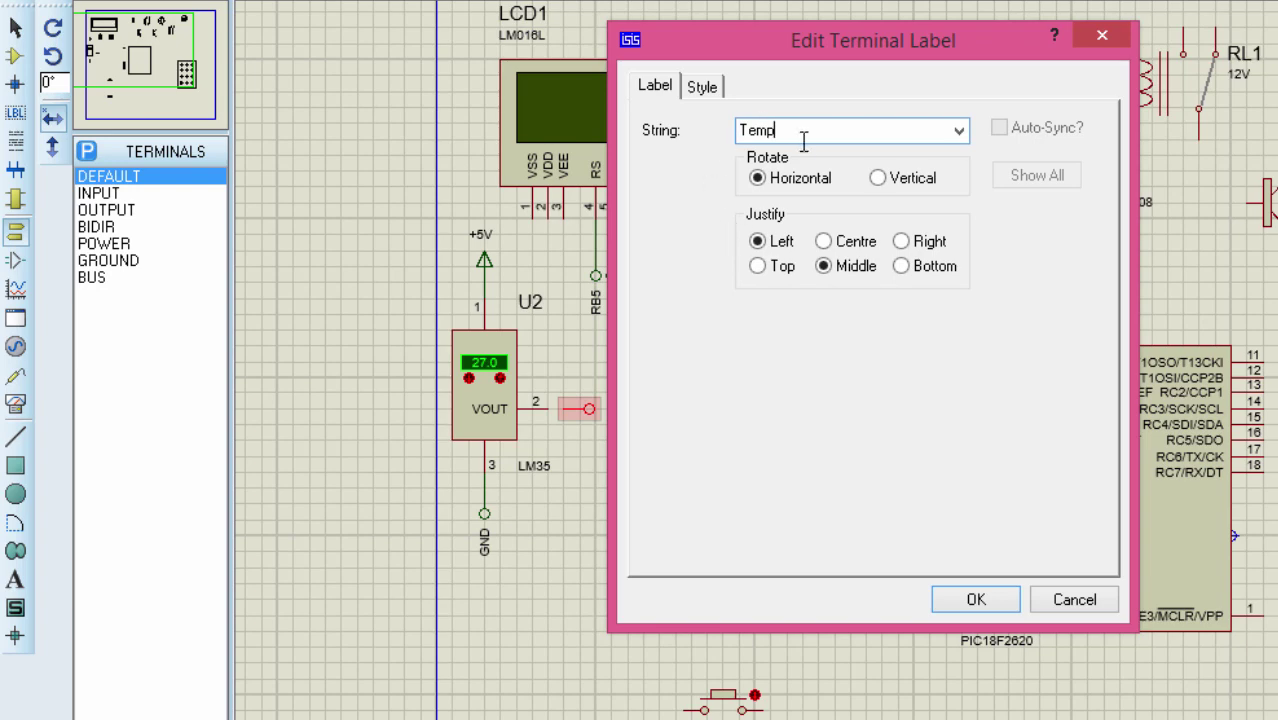
double_click(730, 131)
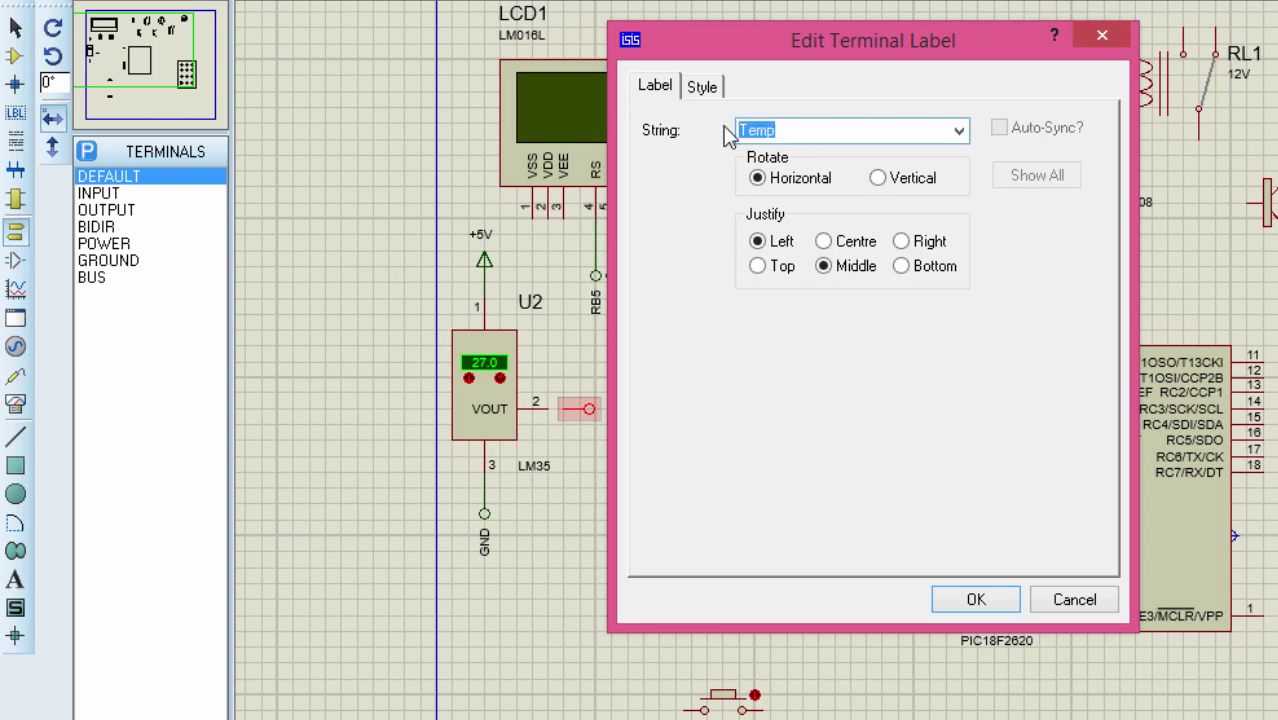
left_click(978, 598)
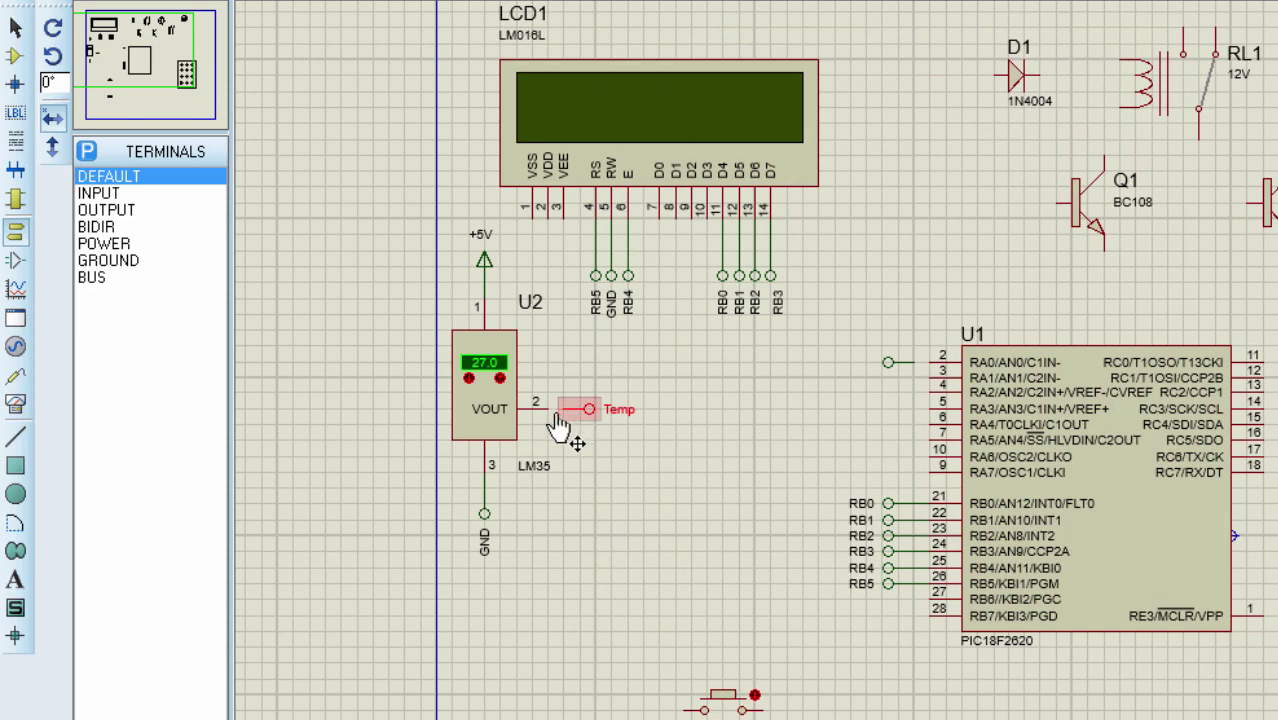
double_click(887, 365)
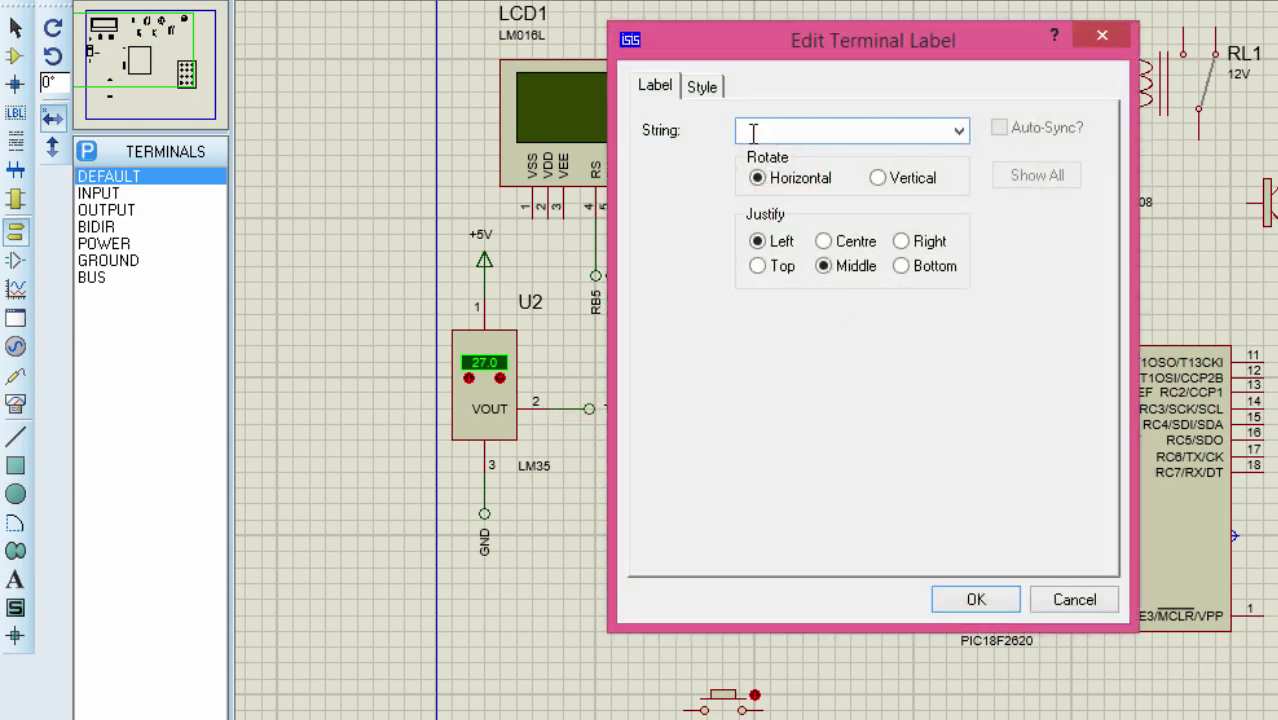
type("Temp")
left_click(973, 600)
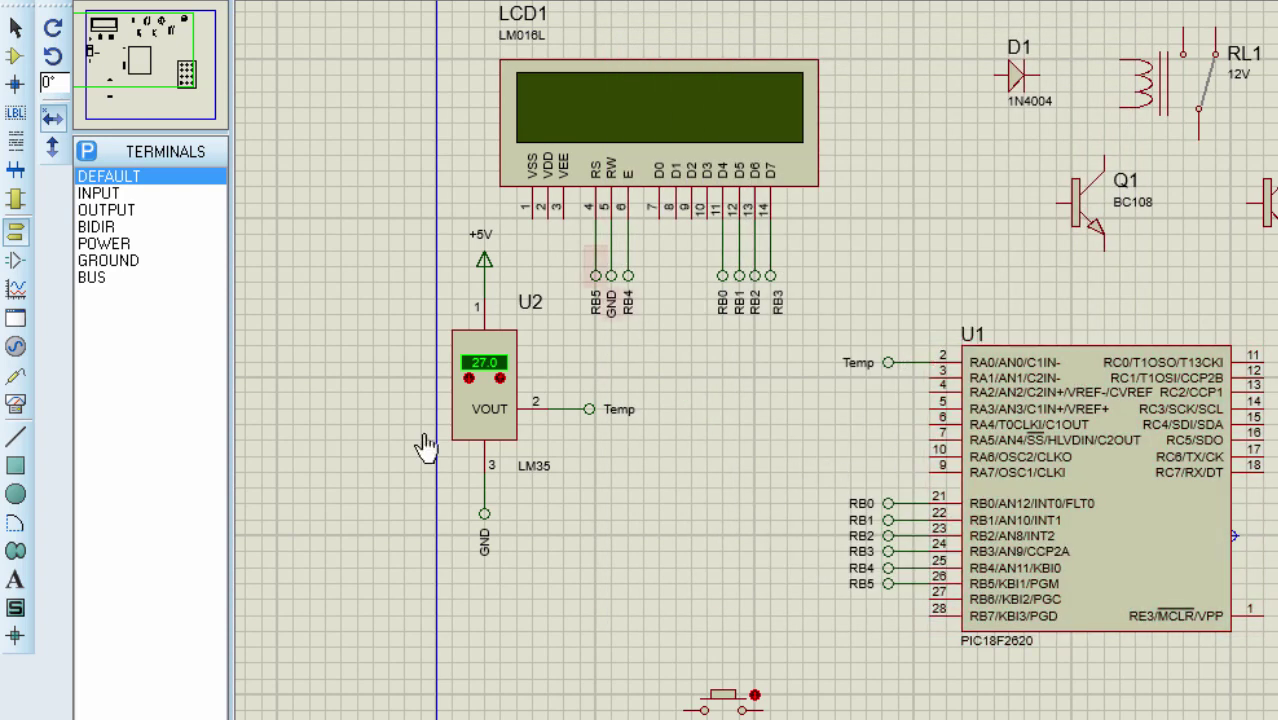
left_click_drag(643, 647, 787, 719)
left_click_drag(702, 715, 576, 685)
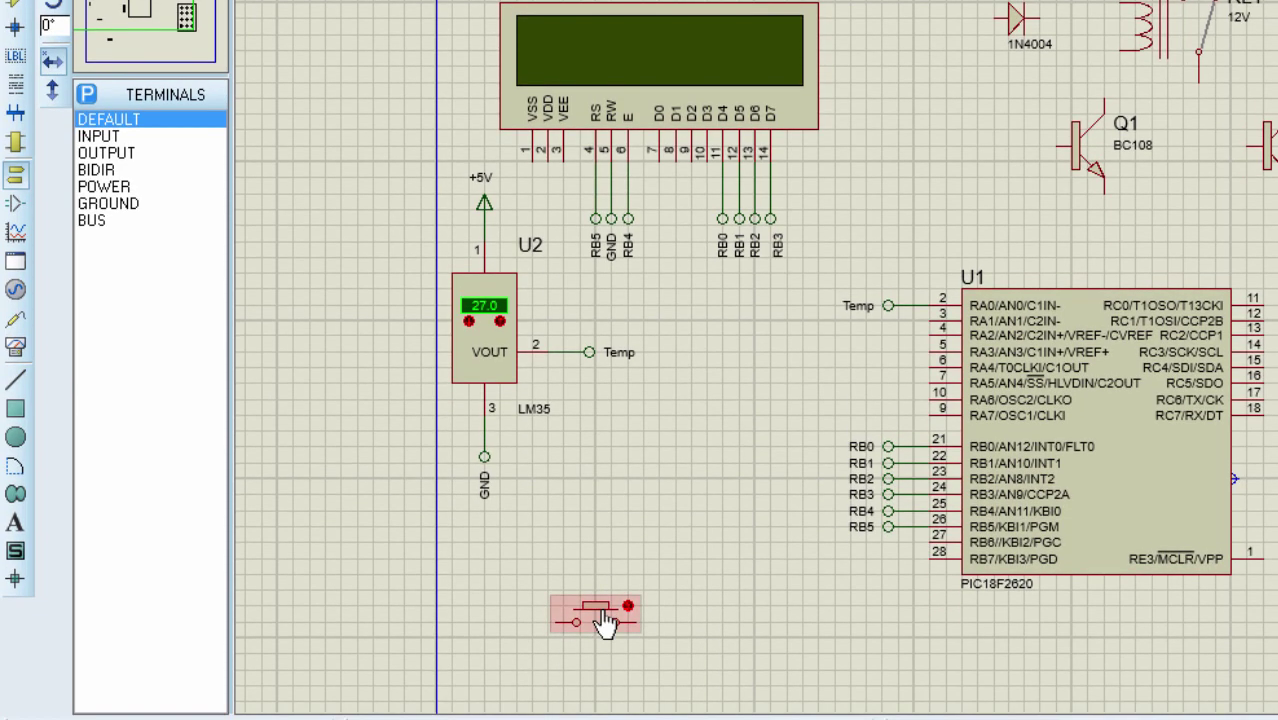
Step: Change the push button's Part Reference to RESET
right_click(605, 622)
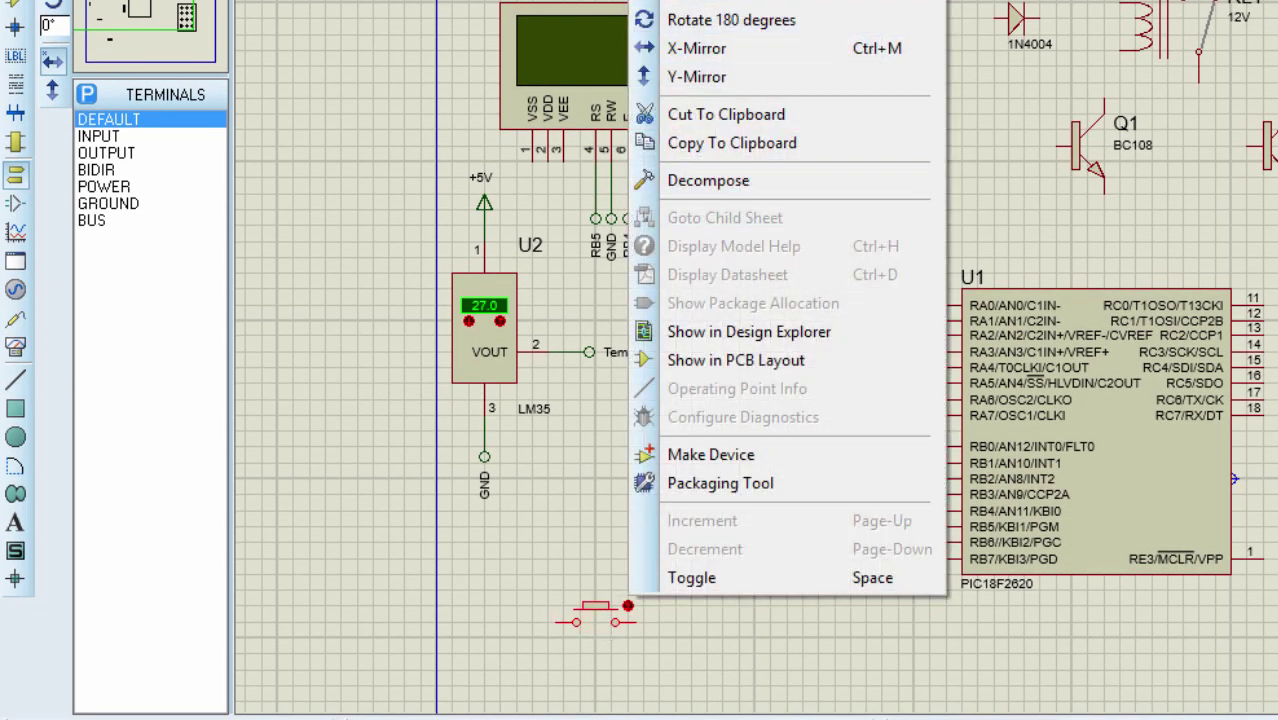
key("Escape")
key("ctrl+e")
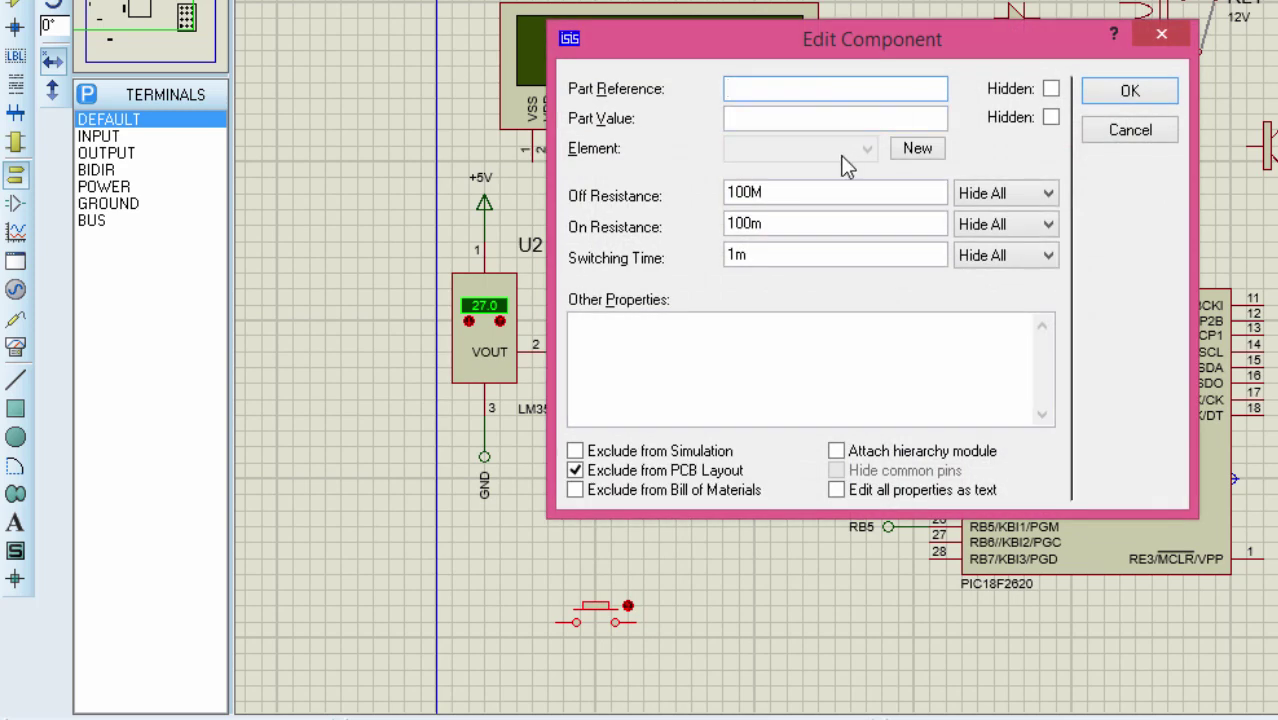
type("RESET")
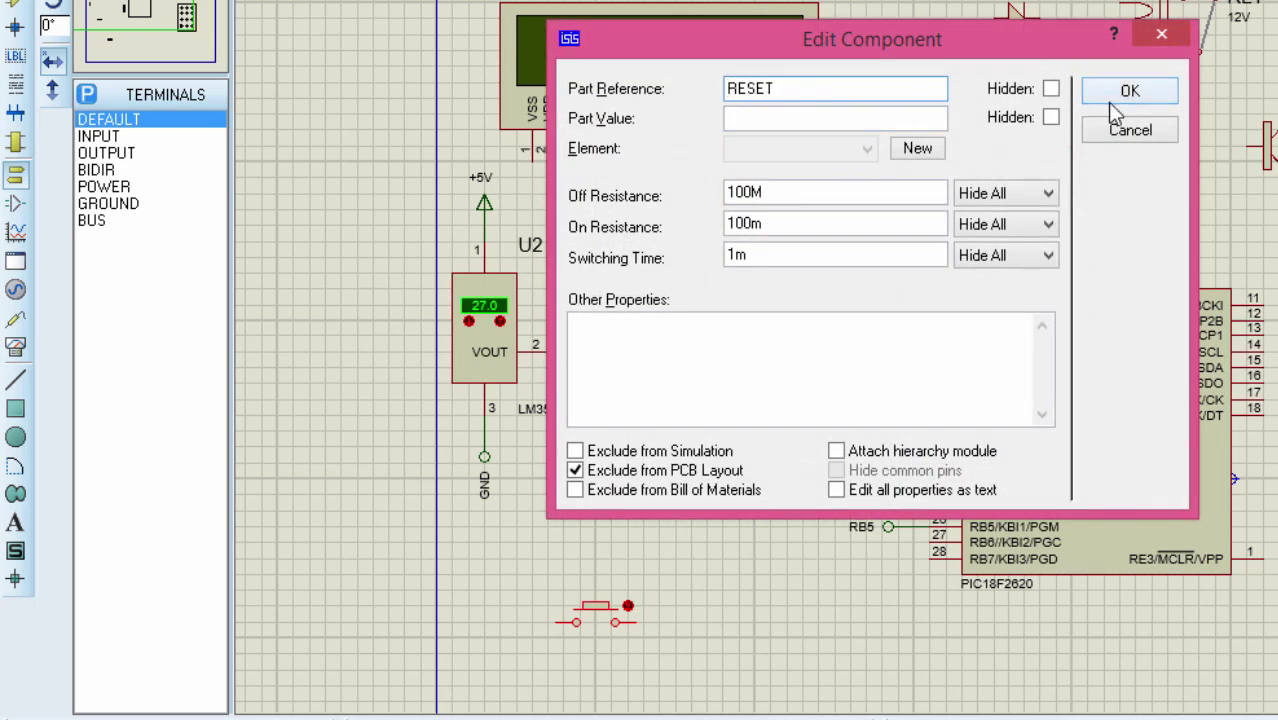
left_click(1122, 98)
Step: Rotate resistor R1 vertical and position it directly above the RESET switch
mouse_move(756, 605)
left_mouse_down()
mouse_move(990, 254)
mouse_move(912, 335)
mouse_move(793, 351)
mouse_move(698, 477)
left_mouse_up()
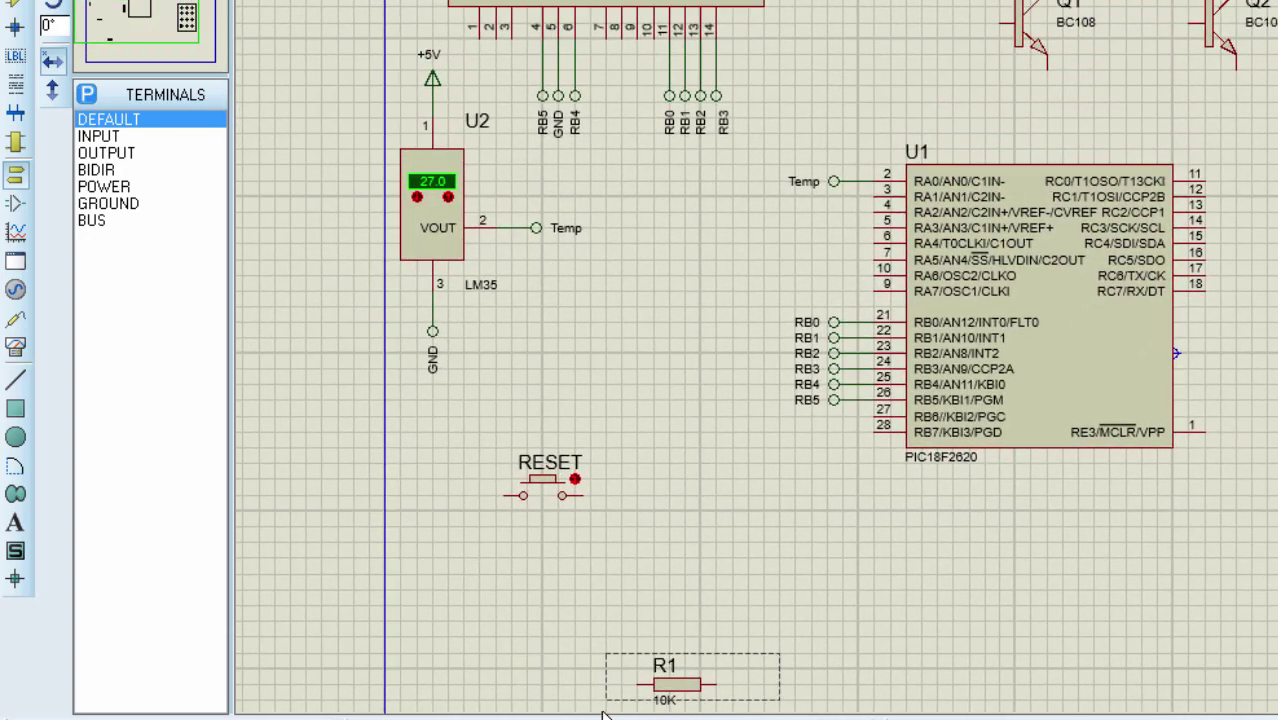
left_click_drag(665, 684, 720, 514)
right_click(720, 514)
left_click(862, 8)
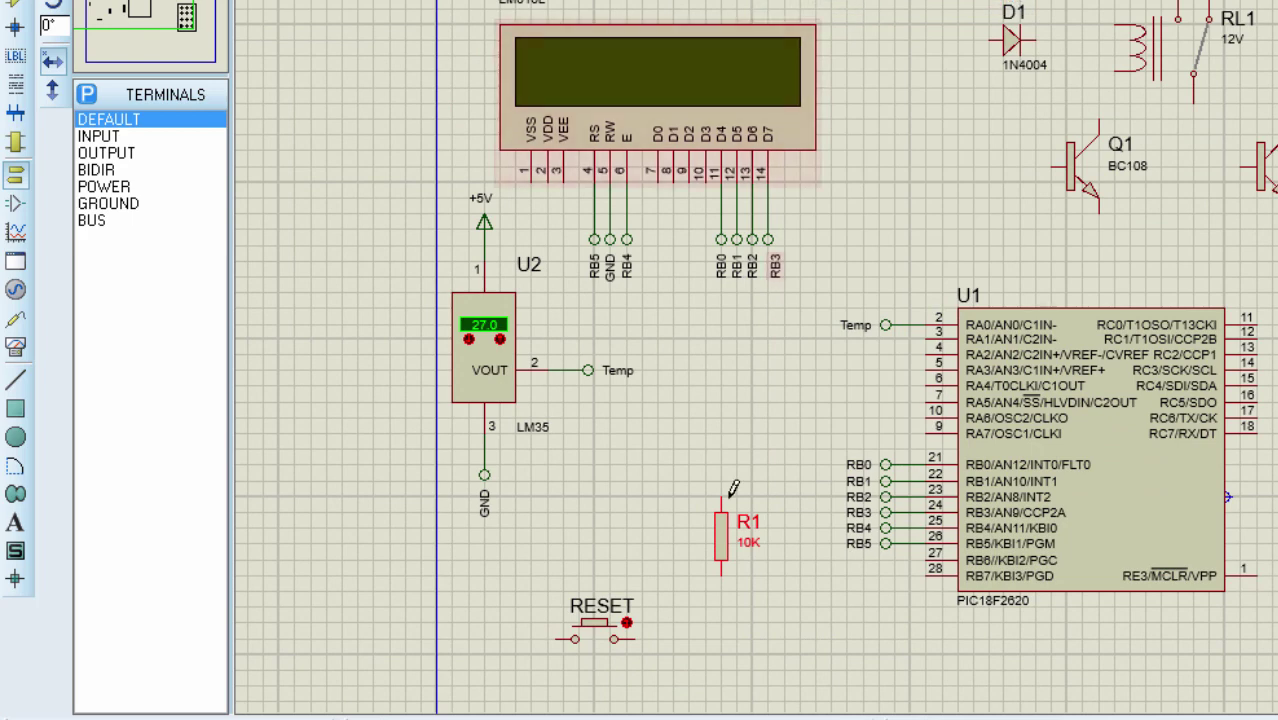
left_click_drag(736, 551, 690, 550)
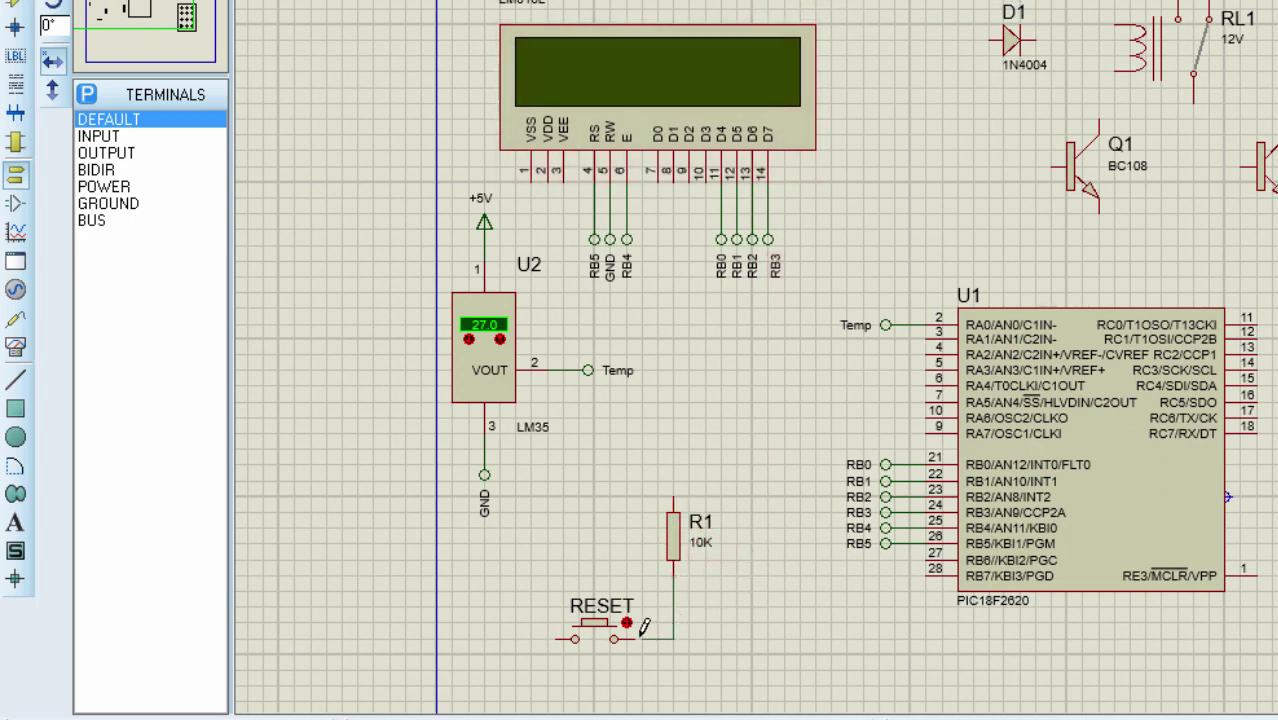
Step: Add a power terminal labelled +5V on top of R1
left_click(120, 188)
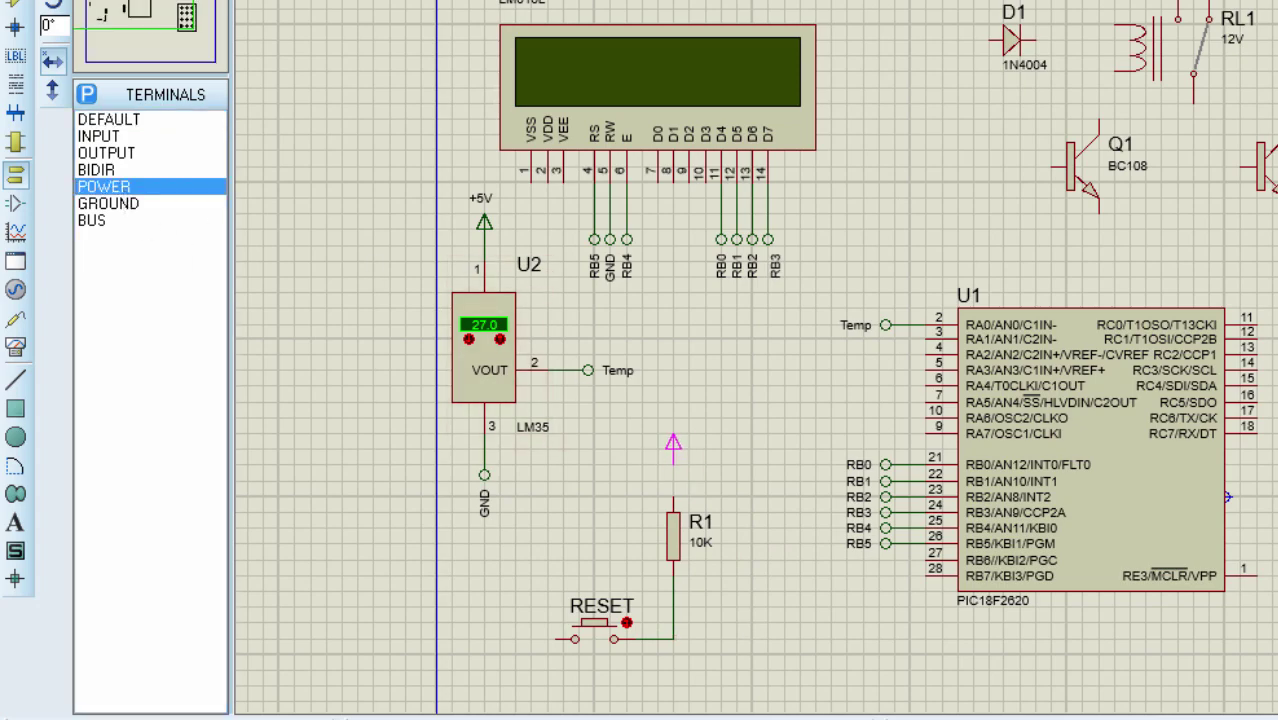
left_click(675, 452)
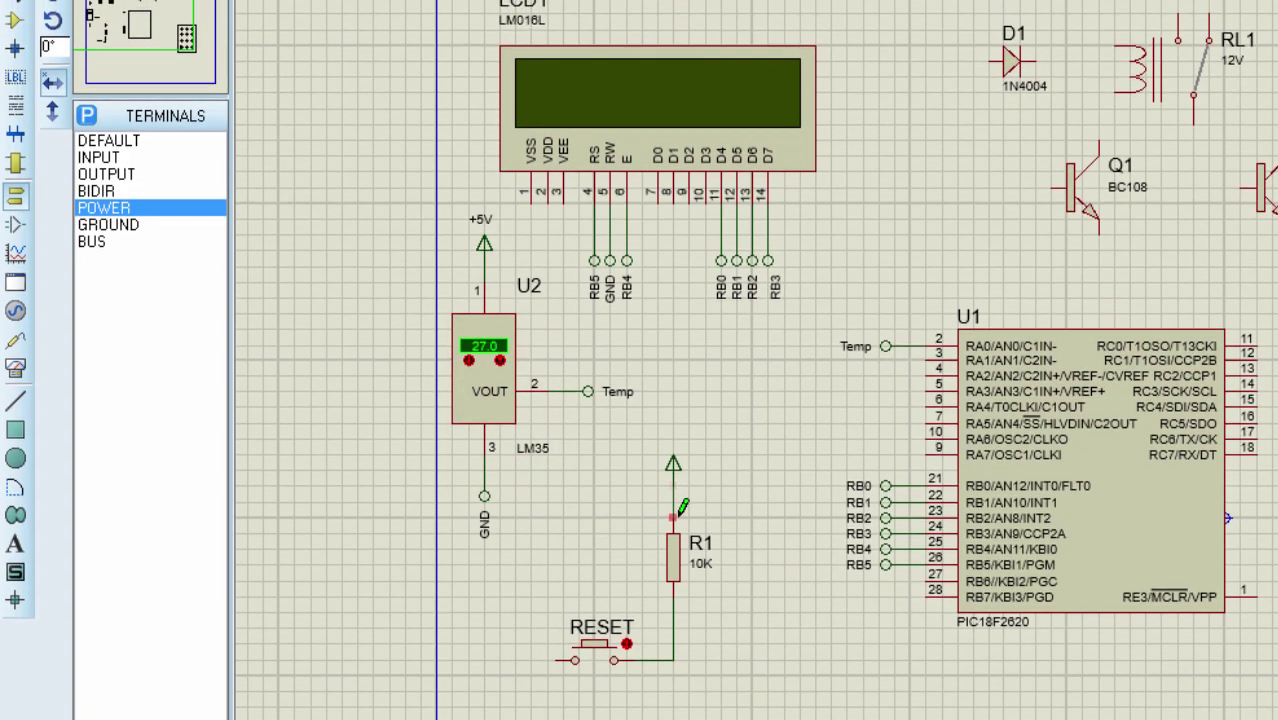
double_click(673, 448)
left_click(960, 96)
left_click(927, 117)
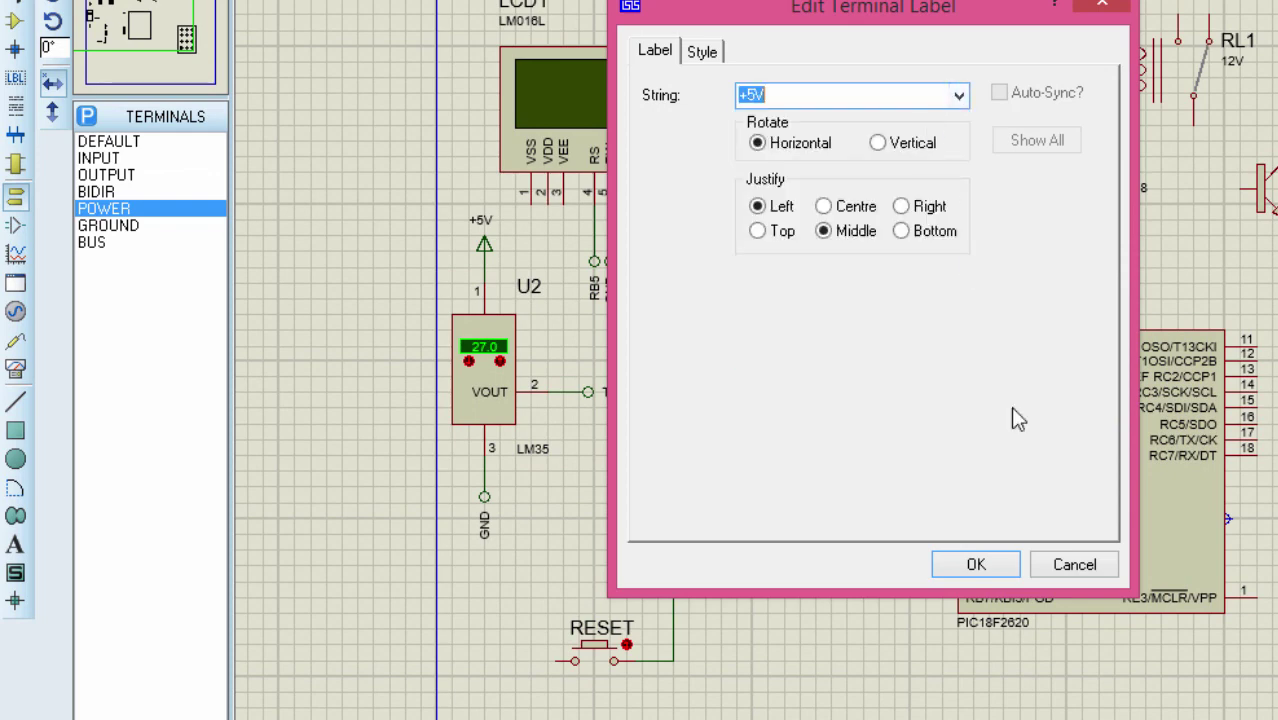
left_click(976, 566)
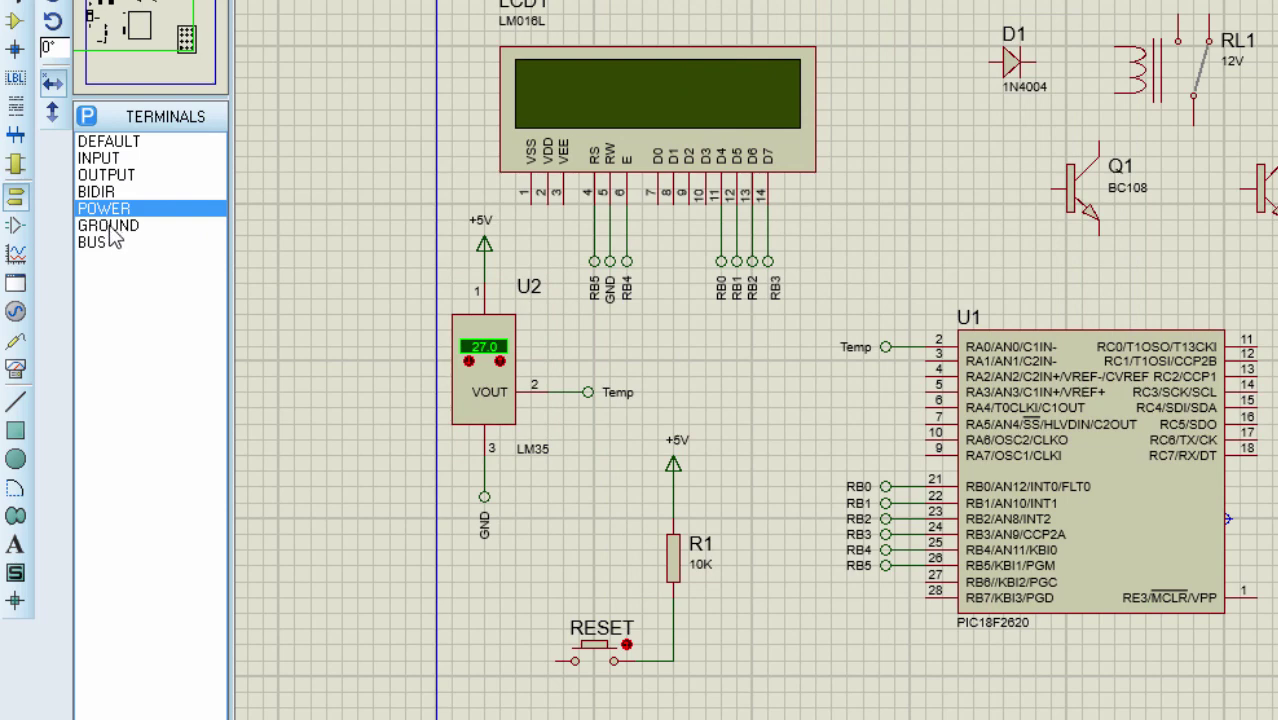
left_click(112, 148)
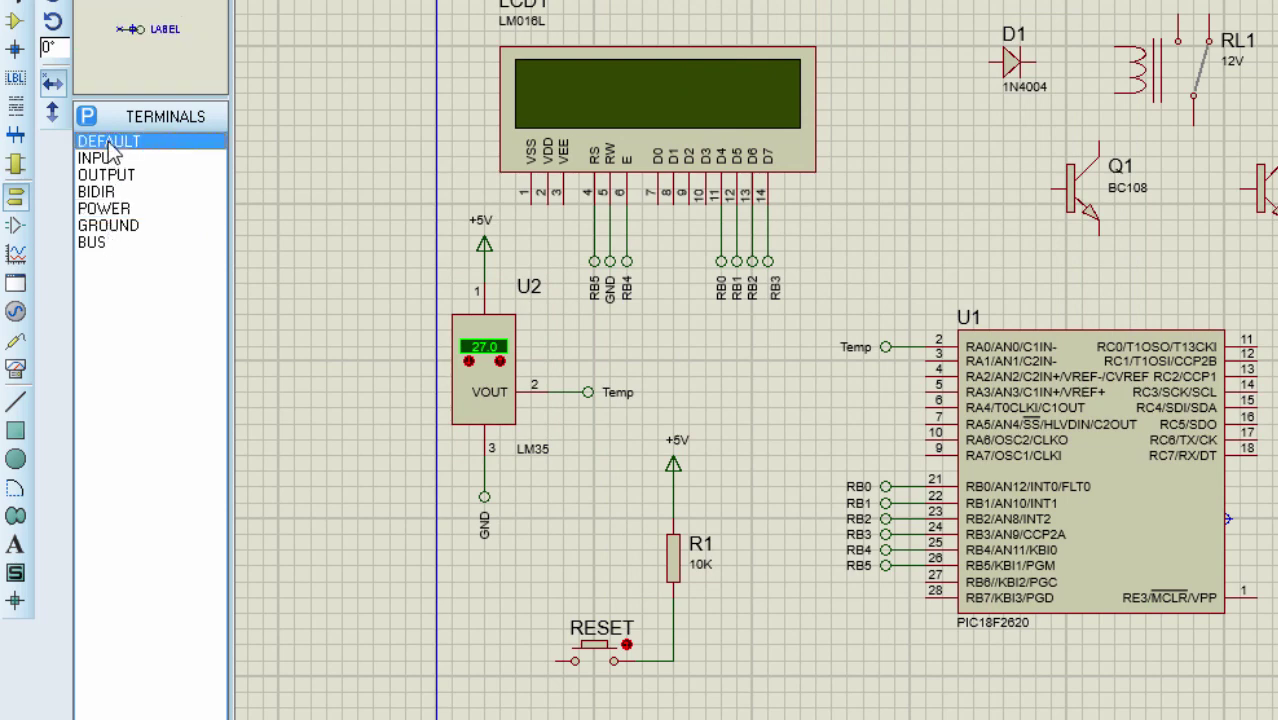
left_click(727, 655)
Step: Place terminals on both sides of the RESET switch and a ground under its left terminal
left_click(728, 660)
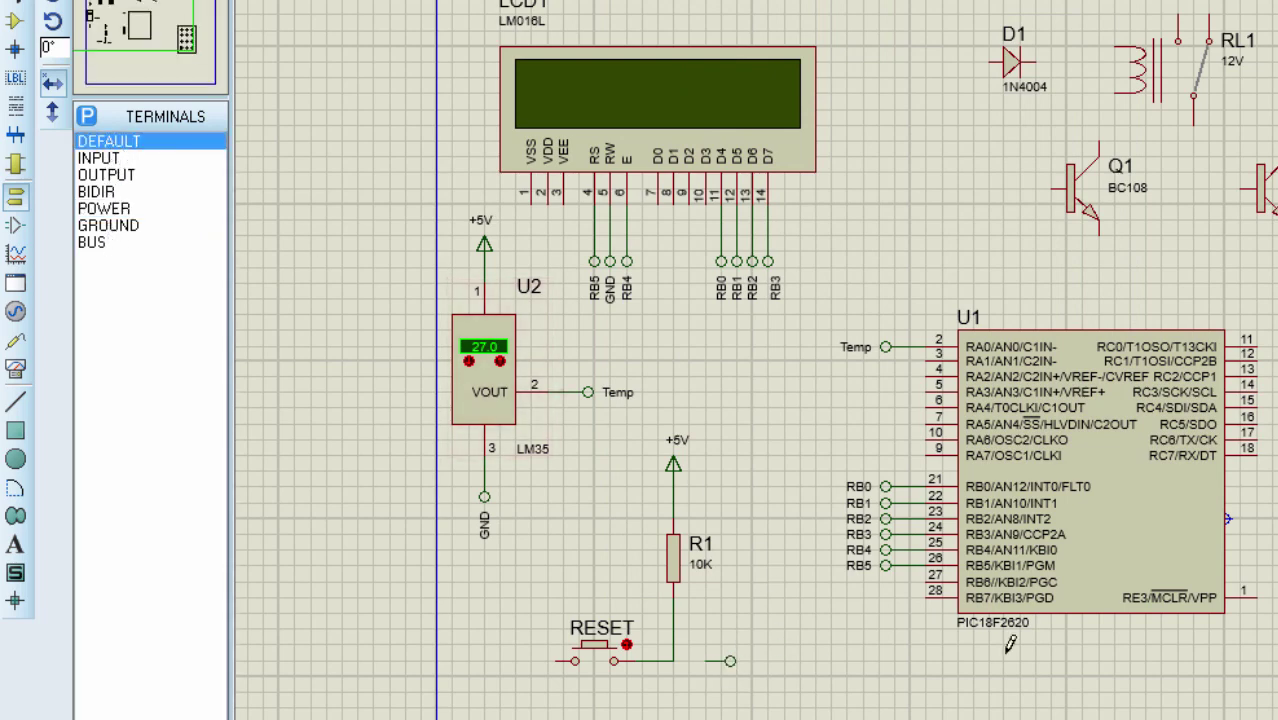
left_click(112, 160)
left_click(110, 141)
left_click(53, 82)
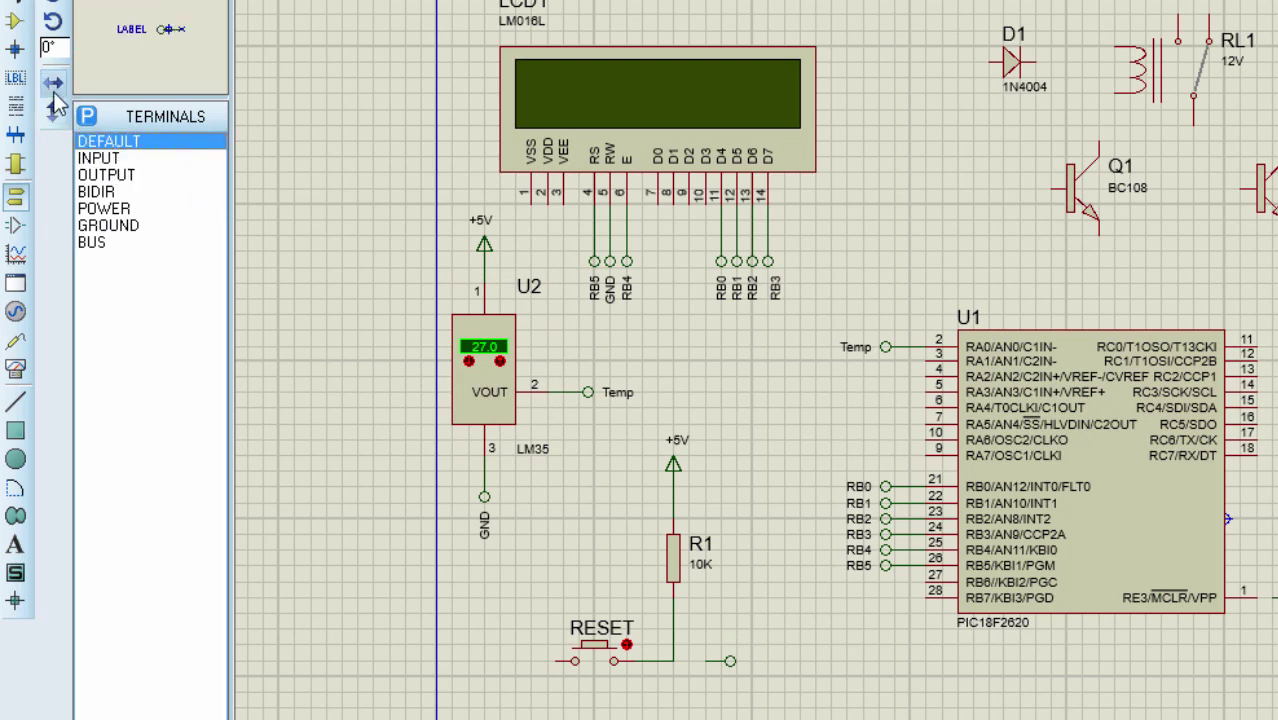
left_click(495, 662)
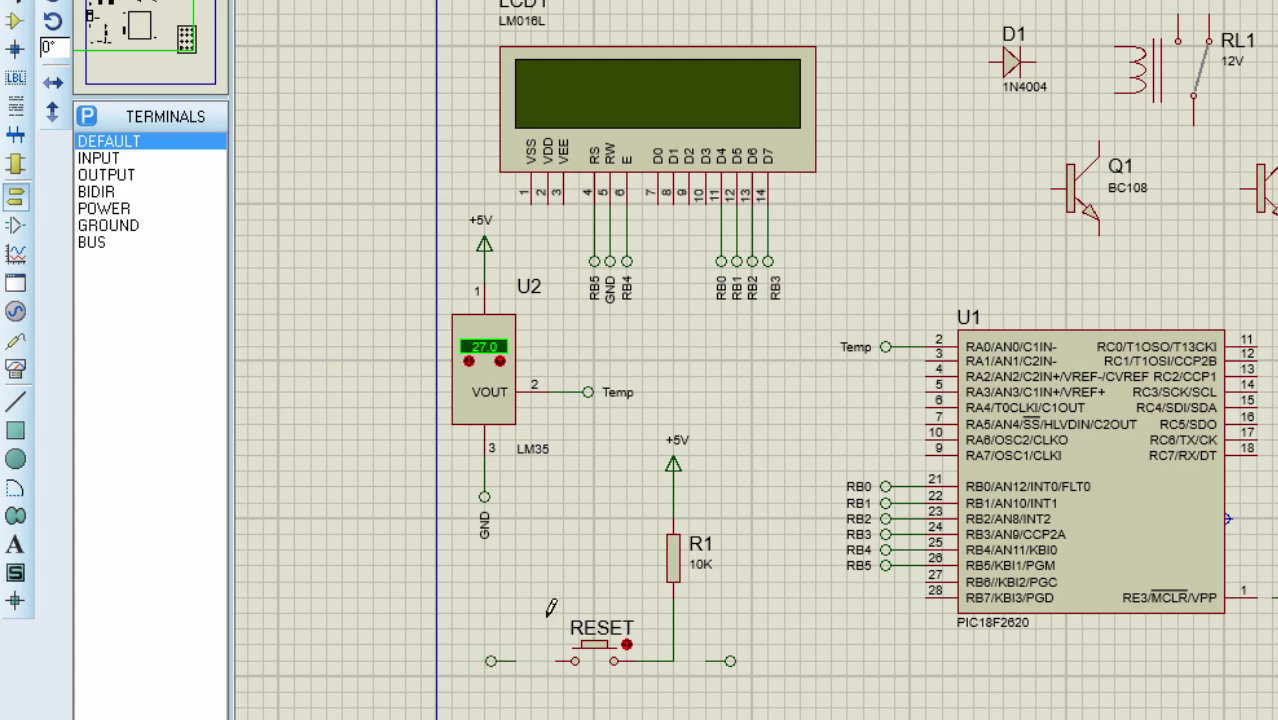
left_click(112, 226)
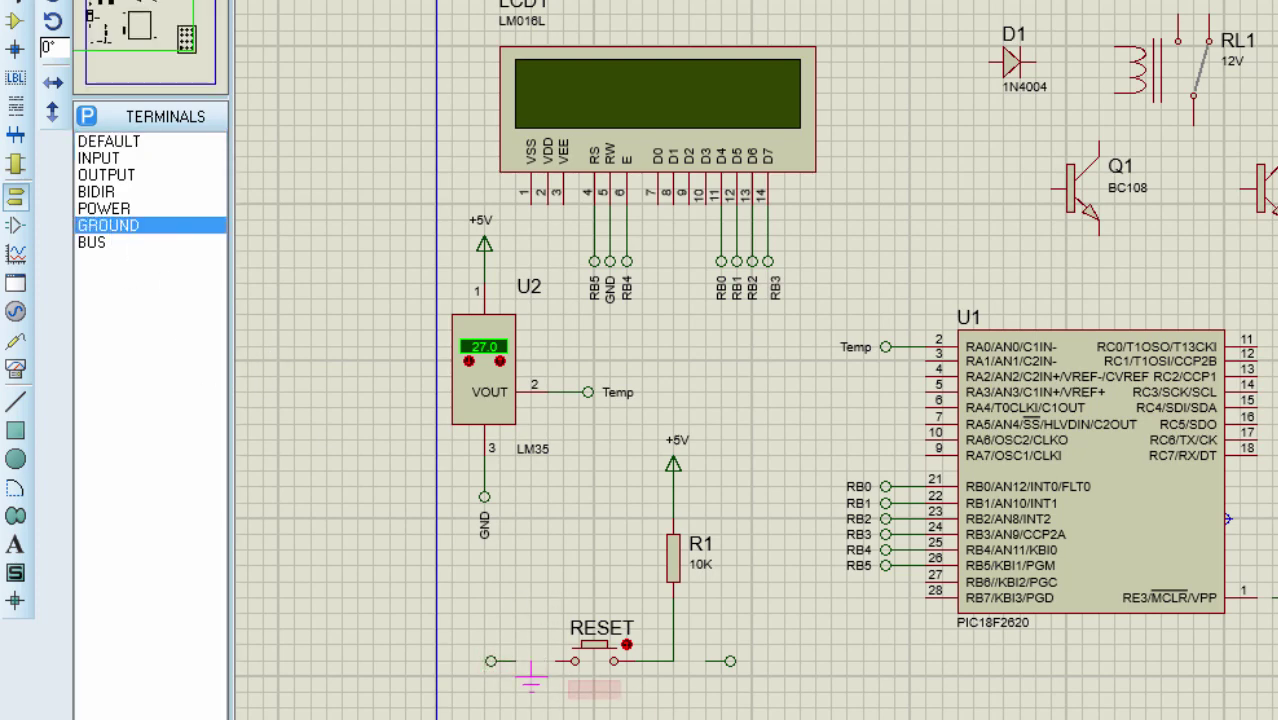
left_click(531, 704)
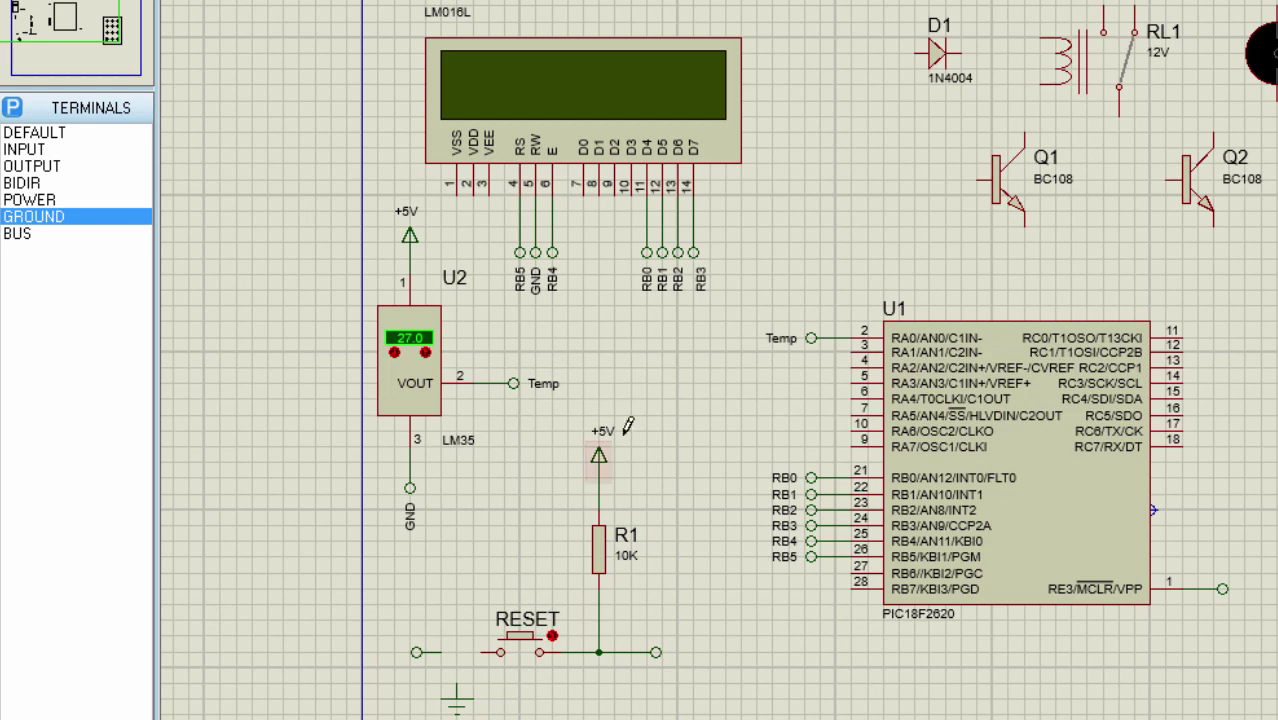
Step: Name the PIC's MCLR terminal and the reset switch terminal both Reset
double_click(1226, 593)
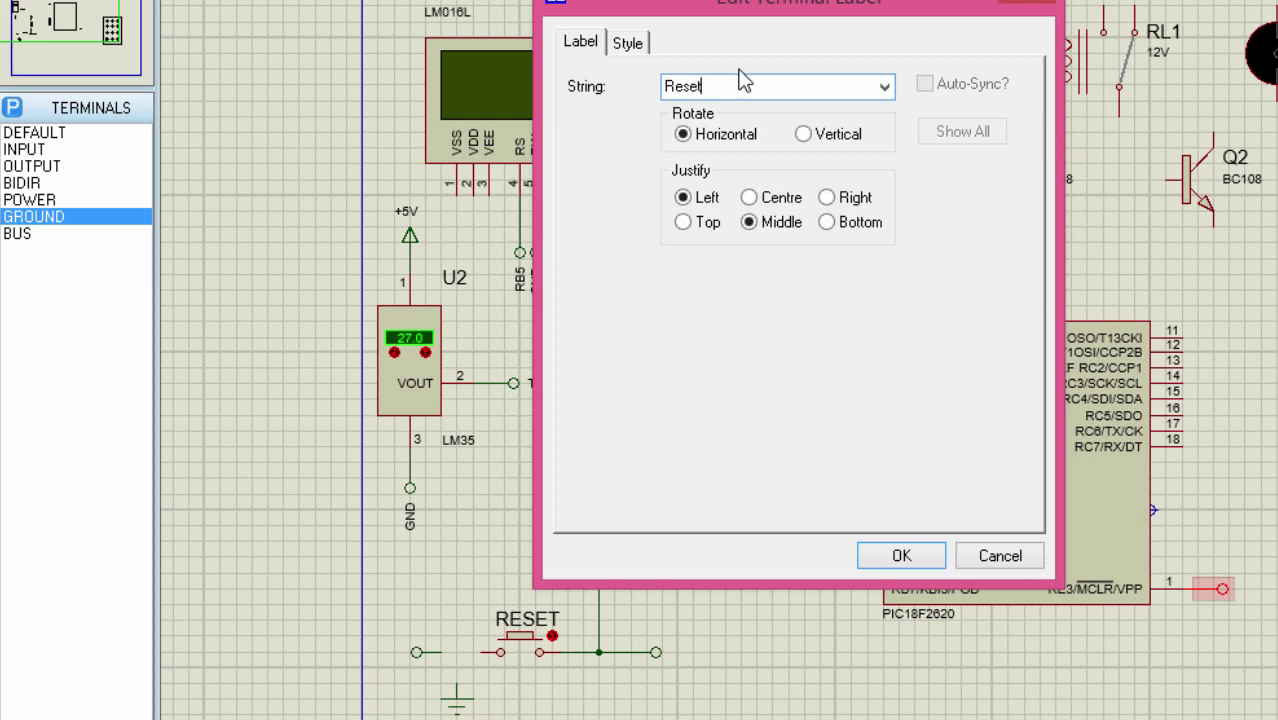
left_click(901, 555)
double_click(656, 655)
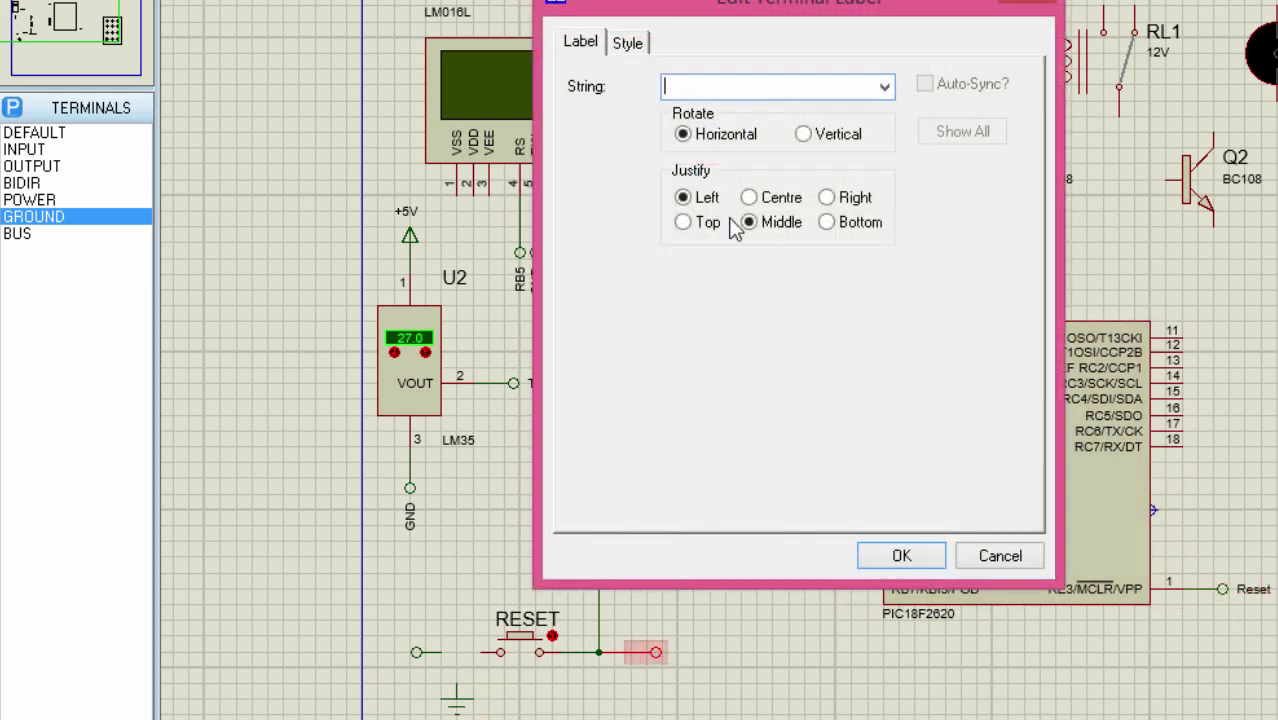
left_click(900, 555)
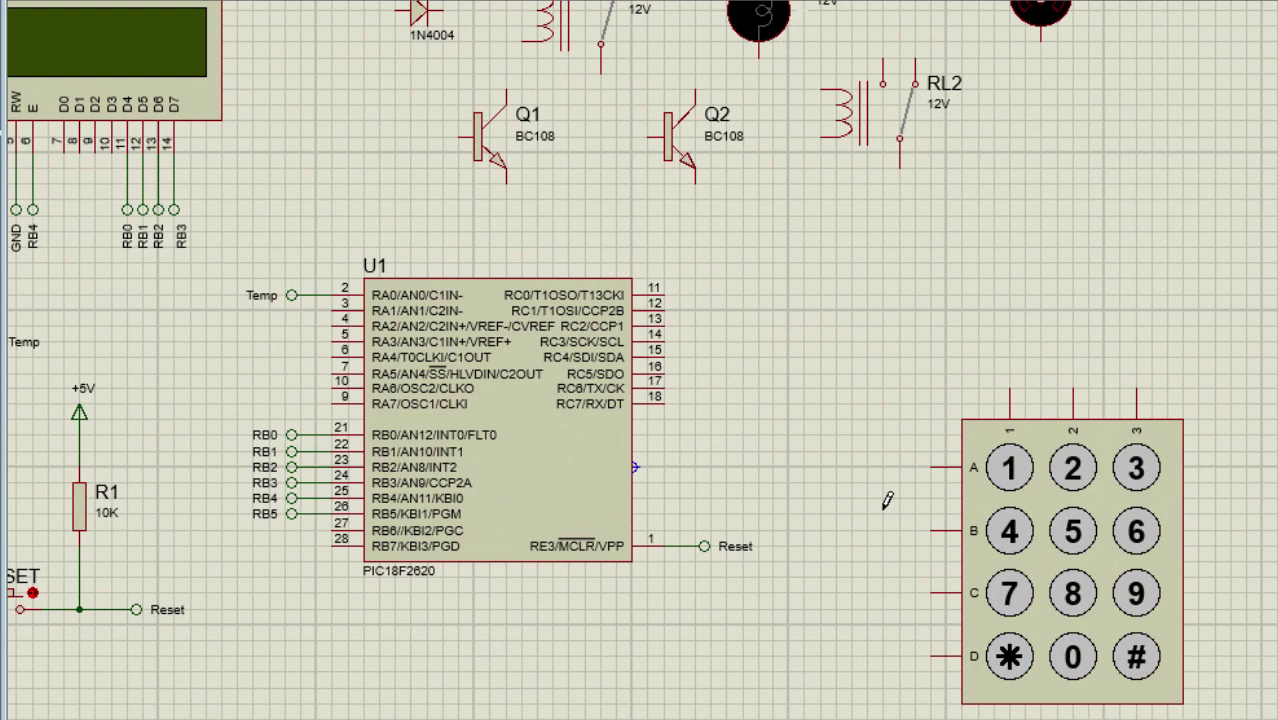
Step: Move the keypad up-right and wire rows A–D to PIC pins 11–14 (RC0–RC3)
left_click_drag(1084, 599, 1179, 427)
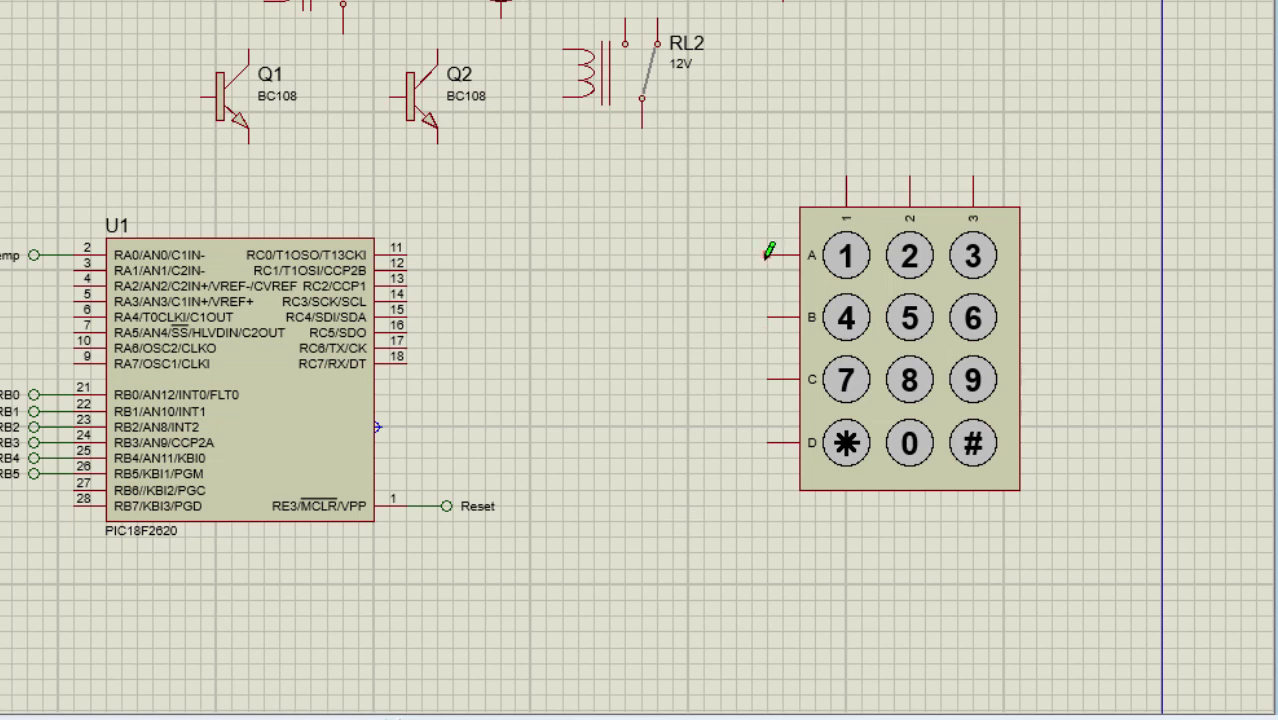
left_click(767, 255)
left_click(407, 255)
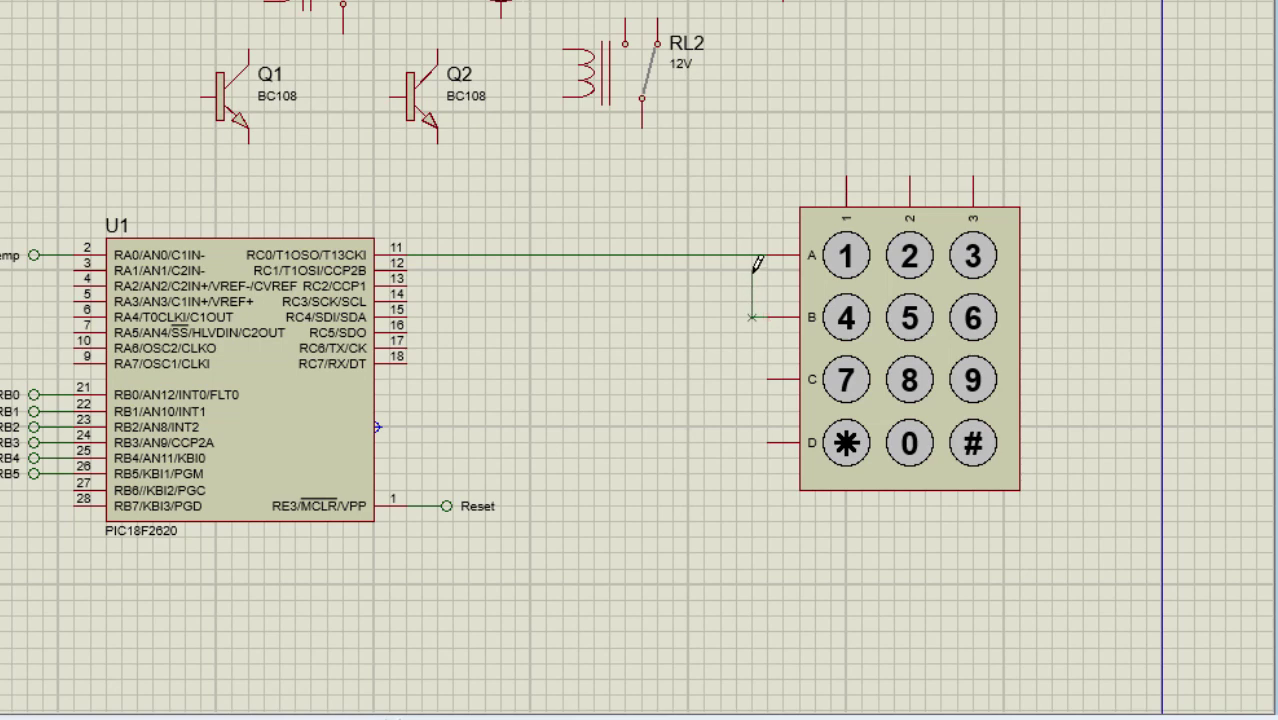
left_click(409, 270)
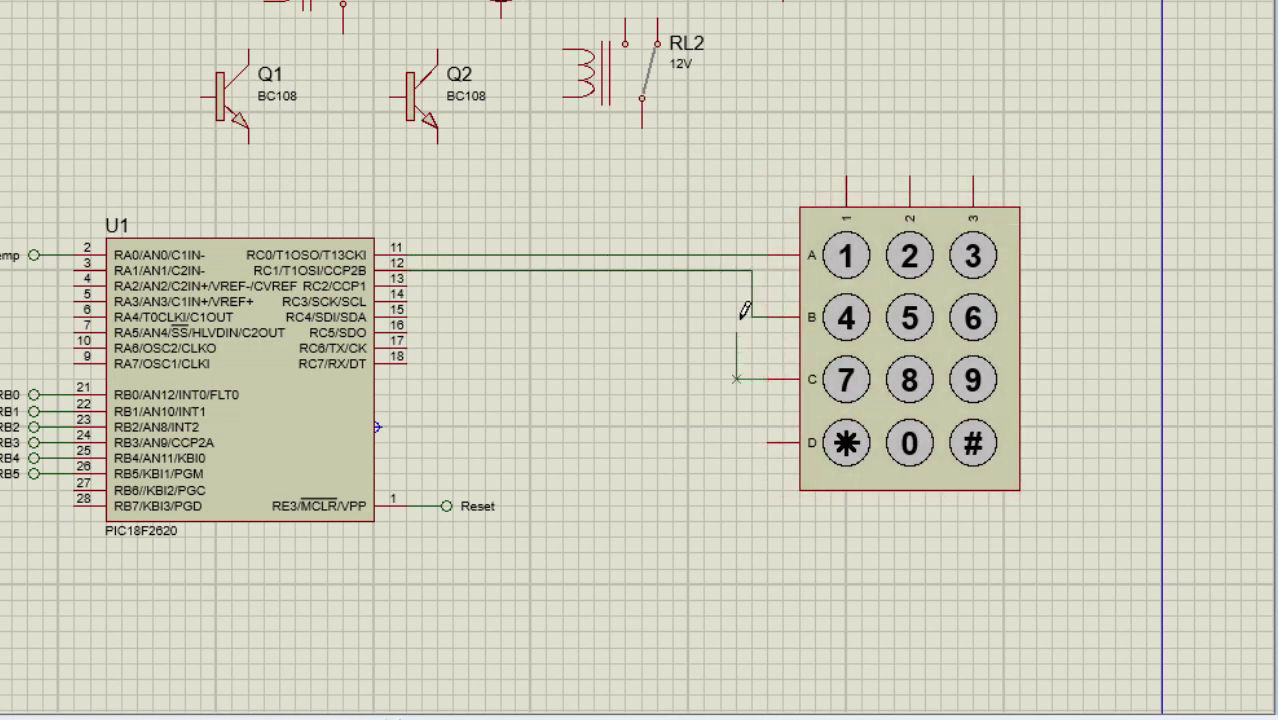
left_click(738, 286)
left_click(406, 286)
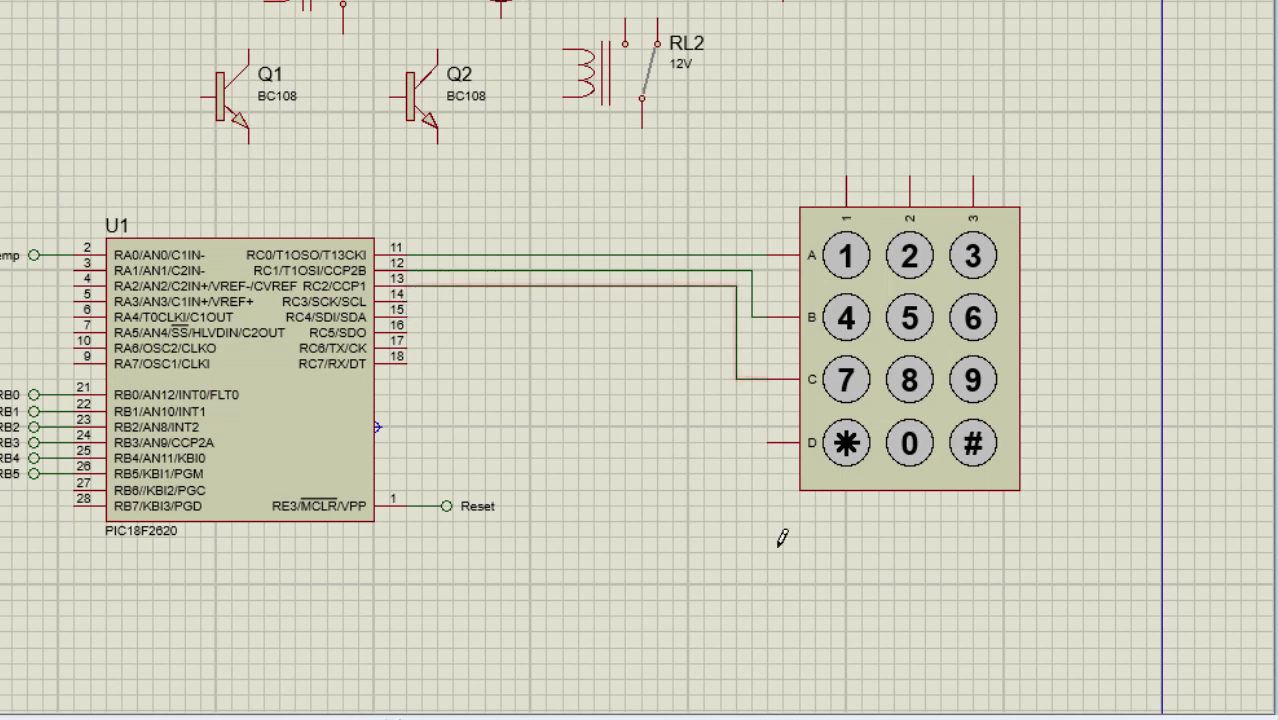
left_click(721, 441)
left_click(720, 301)
left_click(408, 301)
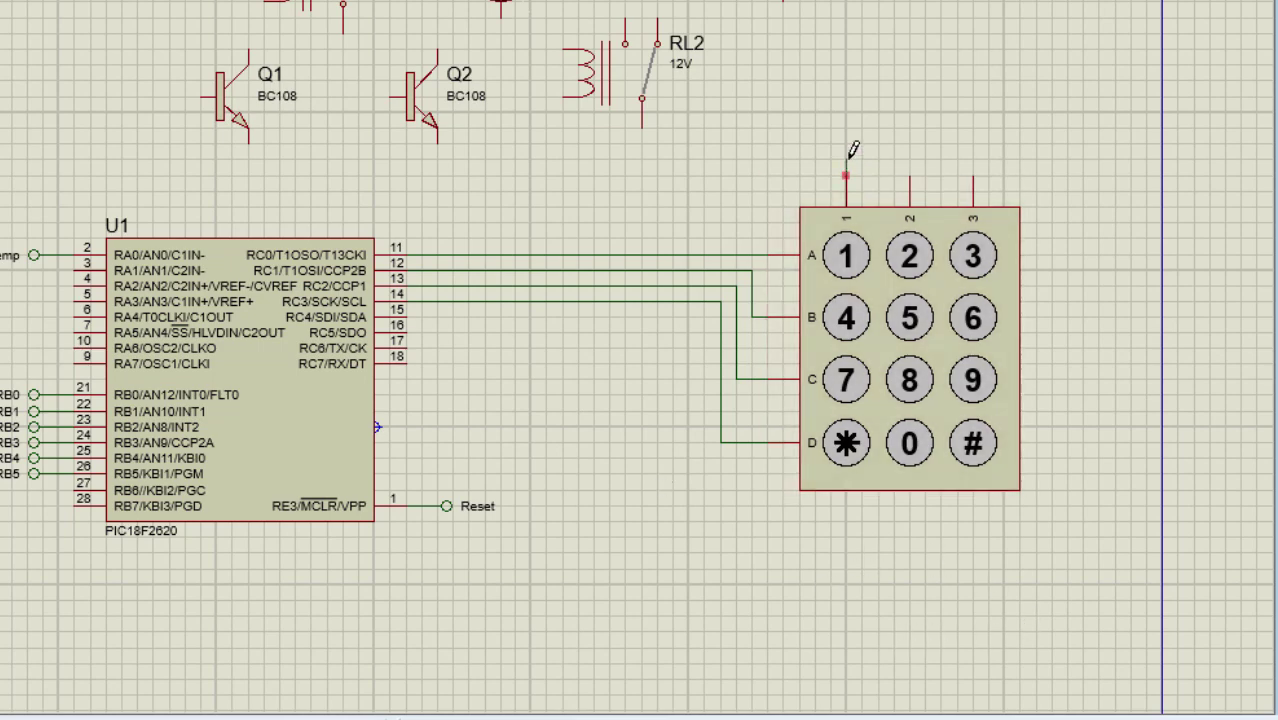
Step: Wire keypad columns 1–3 to PIC pins 15–17 (RC4–RC6)
left_click(1037, 161)
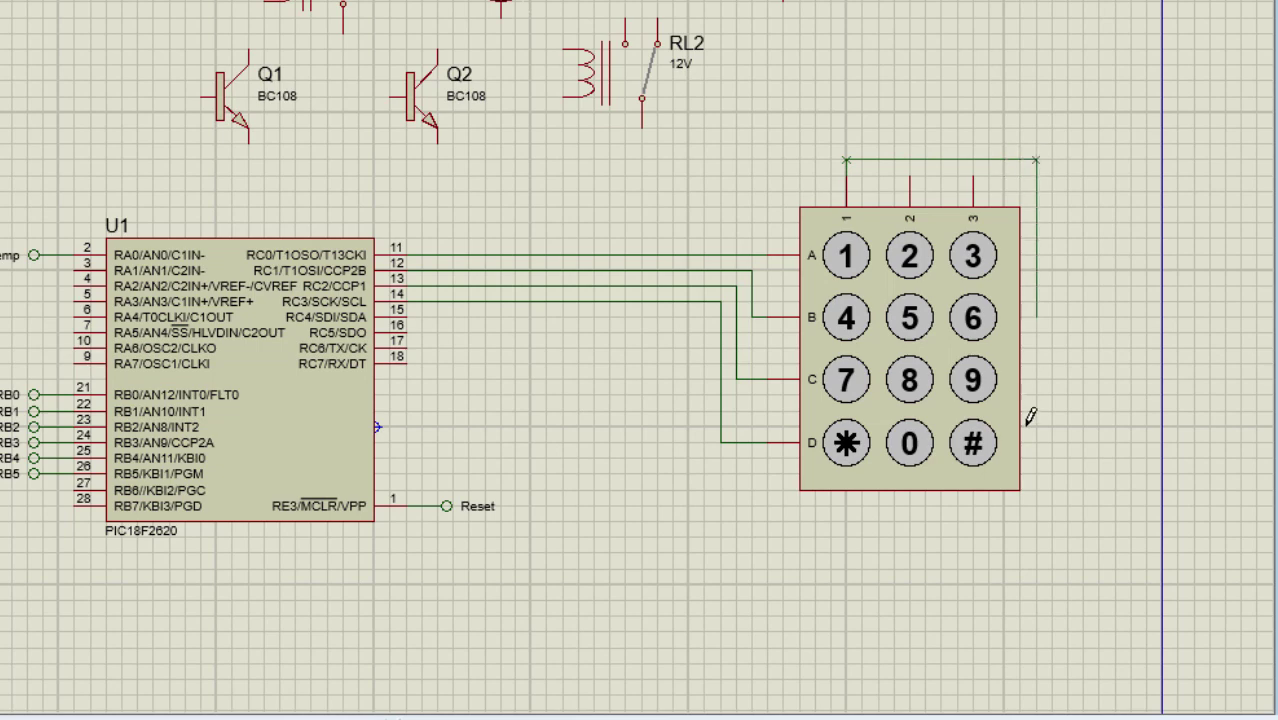
left_click(1036, 506)
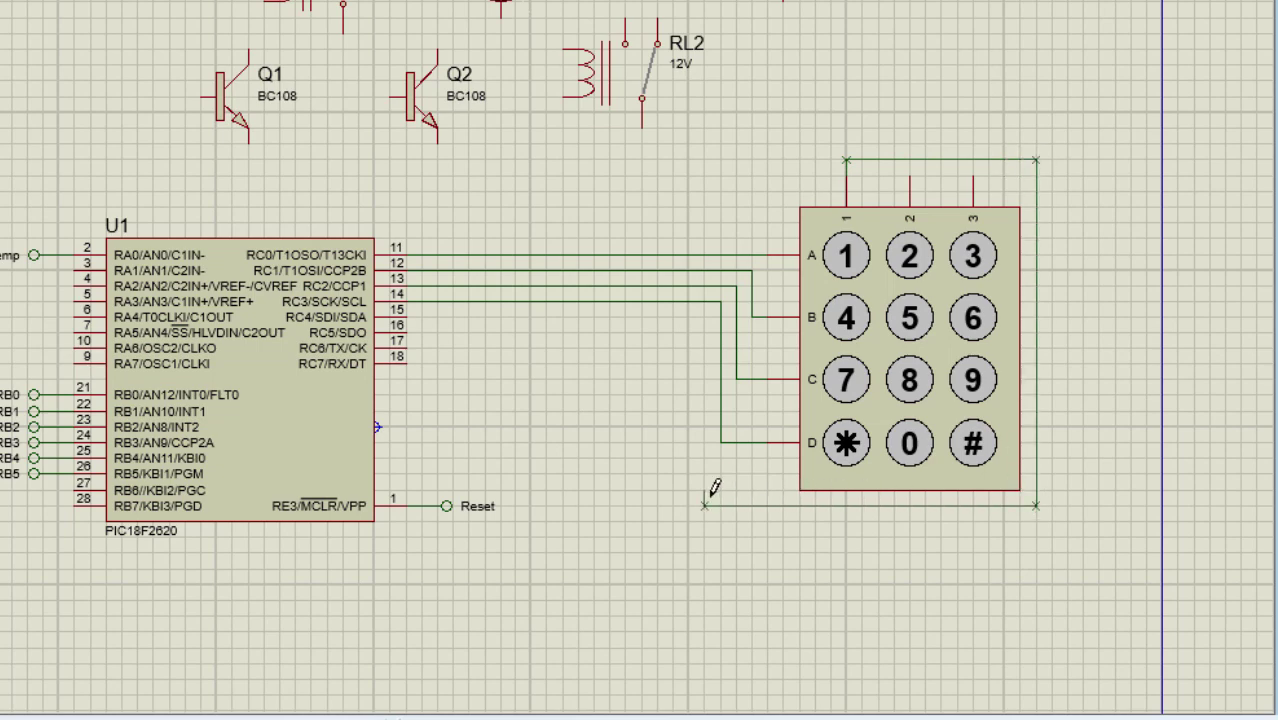
left_click(704, 317)
left_click(411, 316)
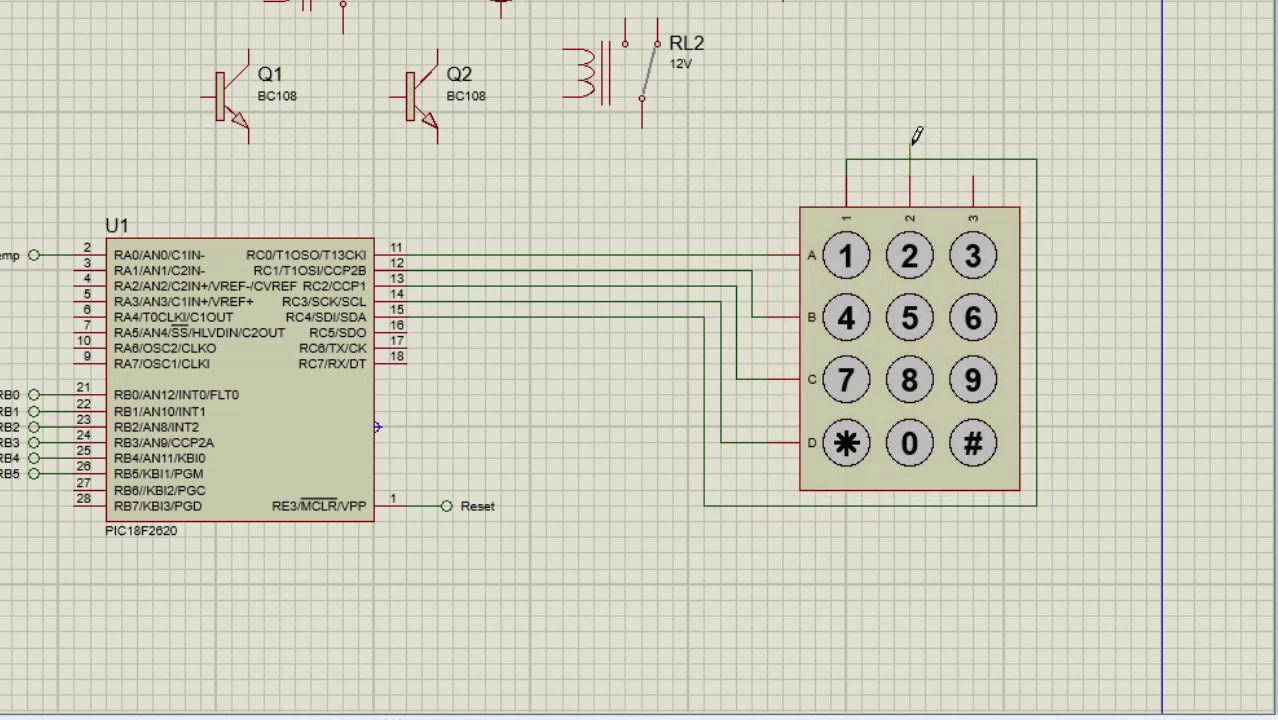
left_click(911, 143)
left_click(408, 330)
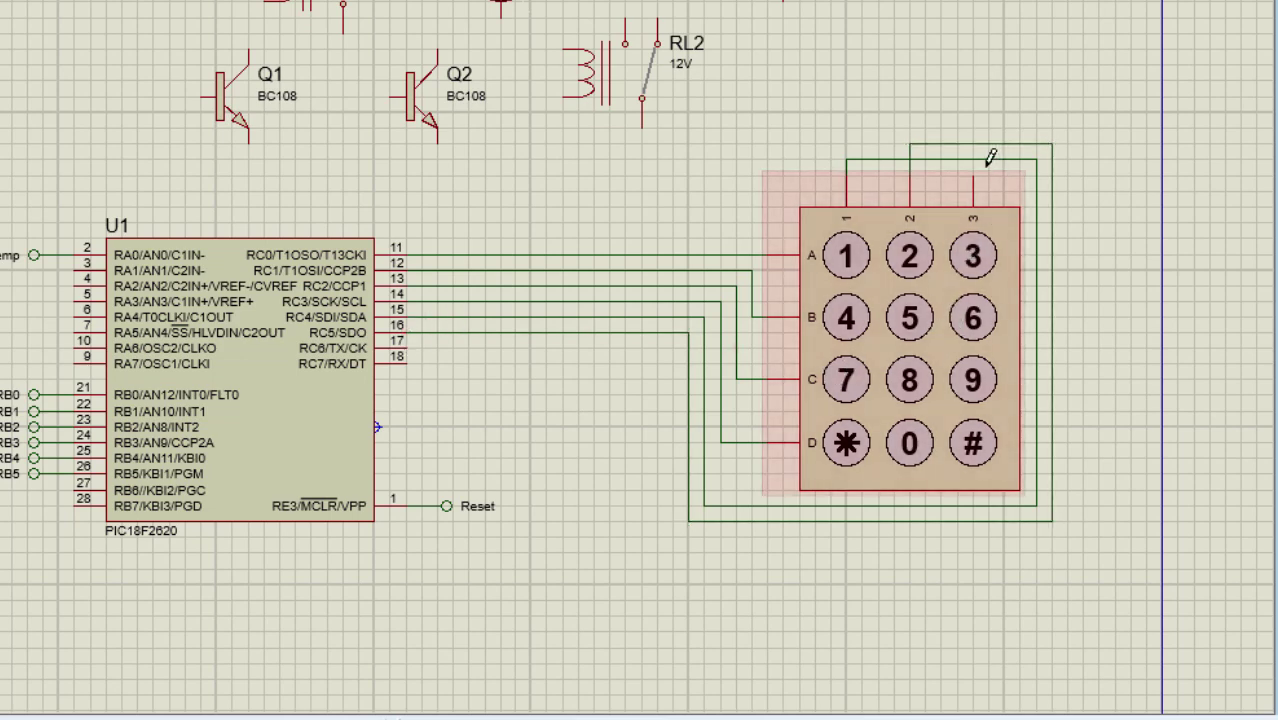
left_click(974, 177)
left_click(1067, 537)
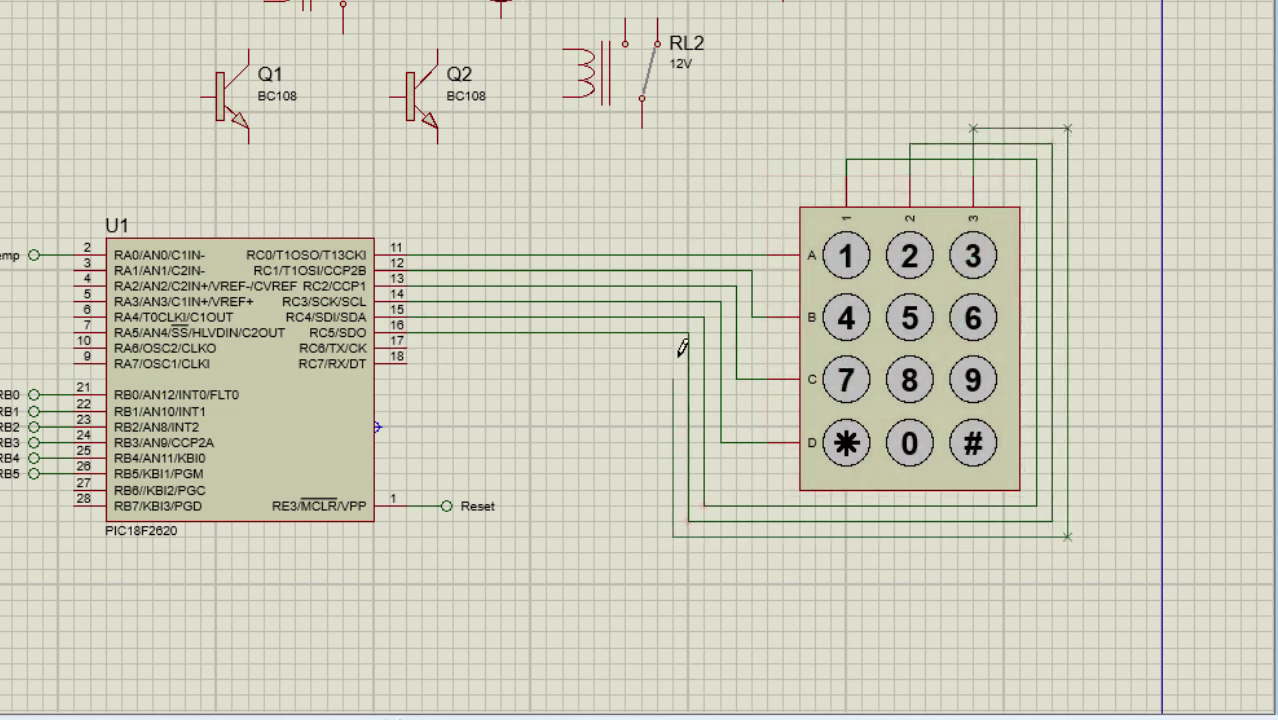
left_click(406, 348)
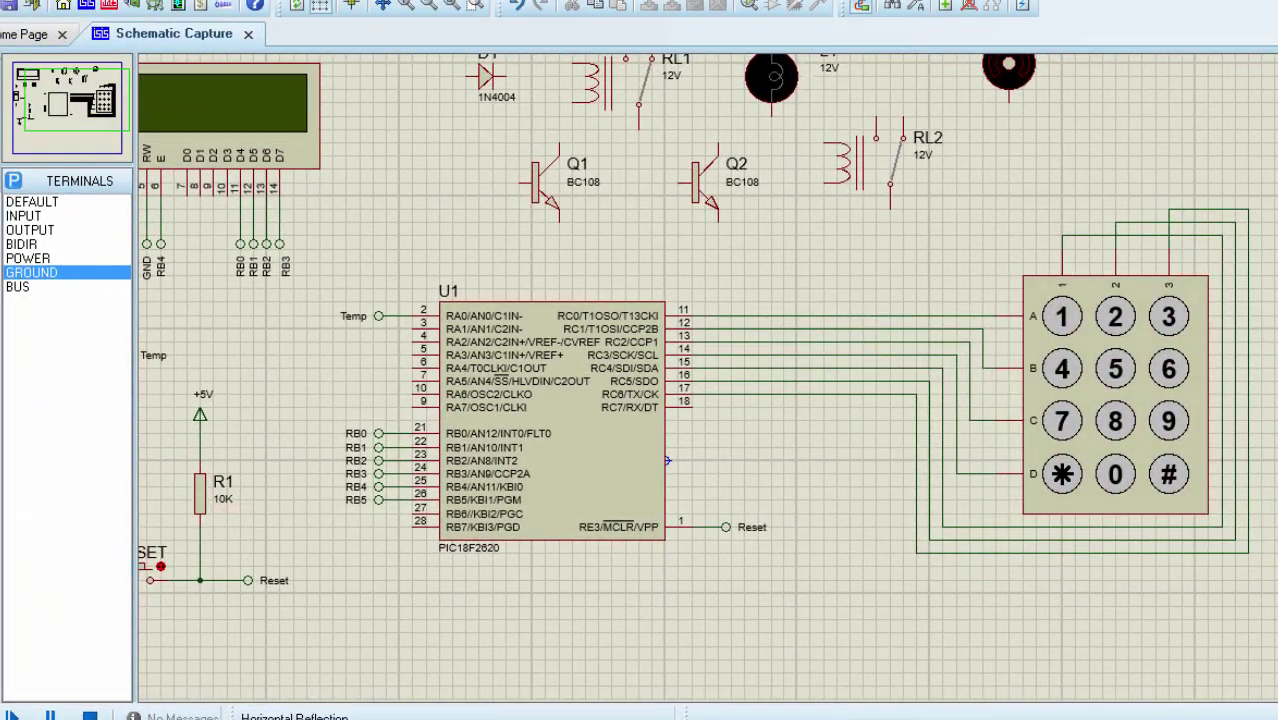
Step: Place three vertical 10K resistors R2, R3 and R4 below the keypad
left_click(2, 90)
key("KP_Add")
left_click(1070, 597)
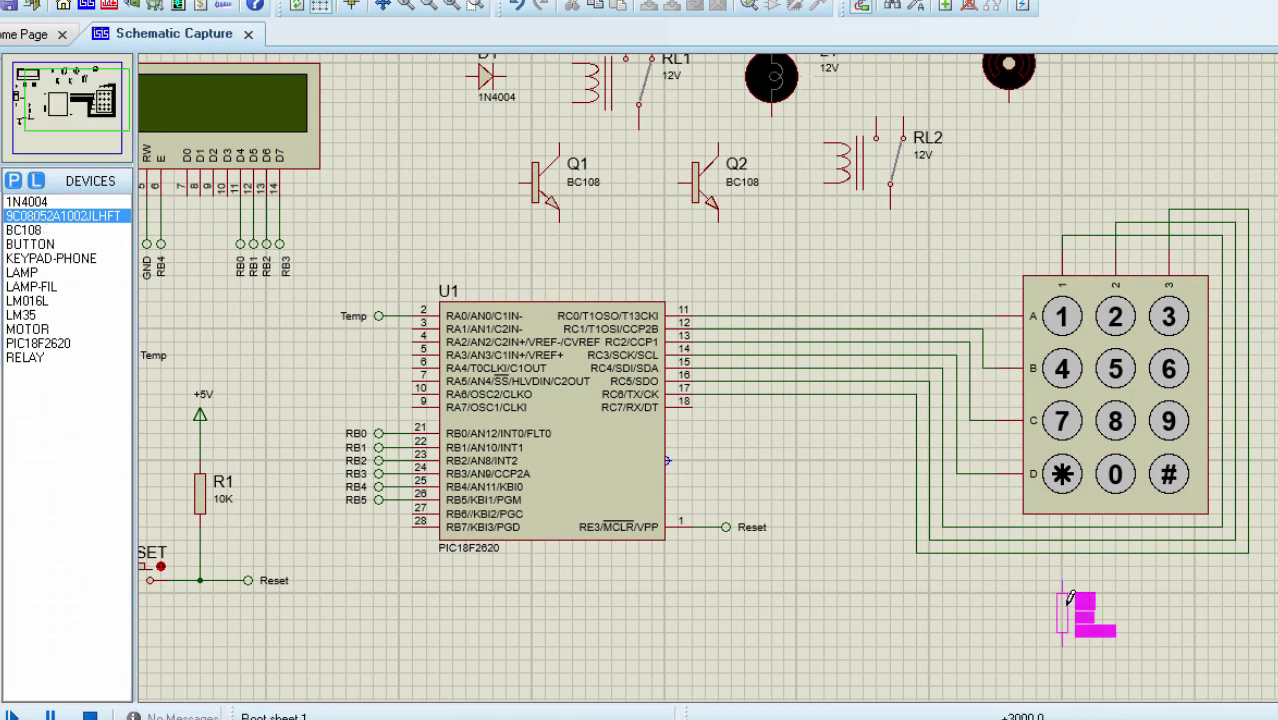
left_click(1070, 597)
left_click(1123, 597)
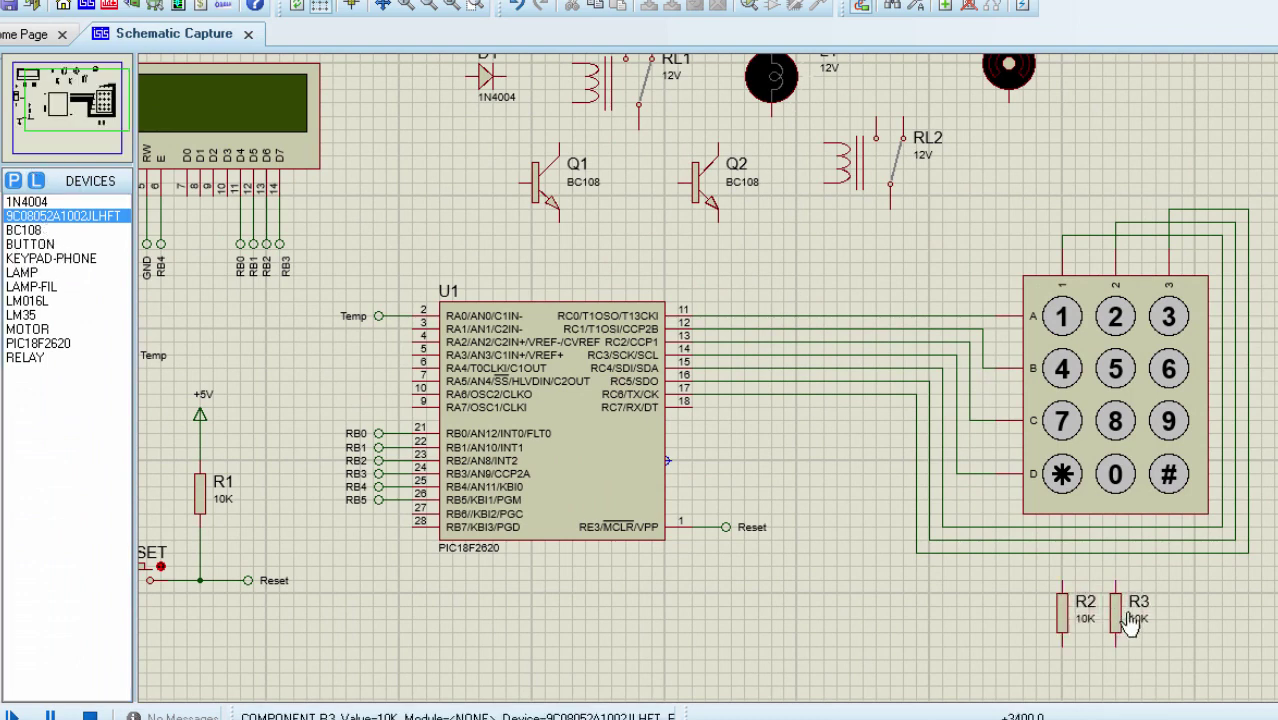
left_click(1176, 597)
Step: Wire the resistors' tops to the keypad column lines and join their bottoms together
left_click(1062, 578)
left_click(1062, 527)
left_click(1116, 579)
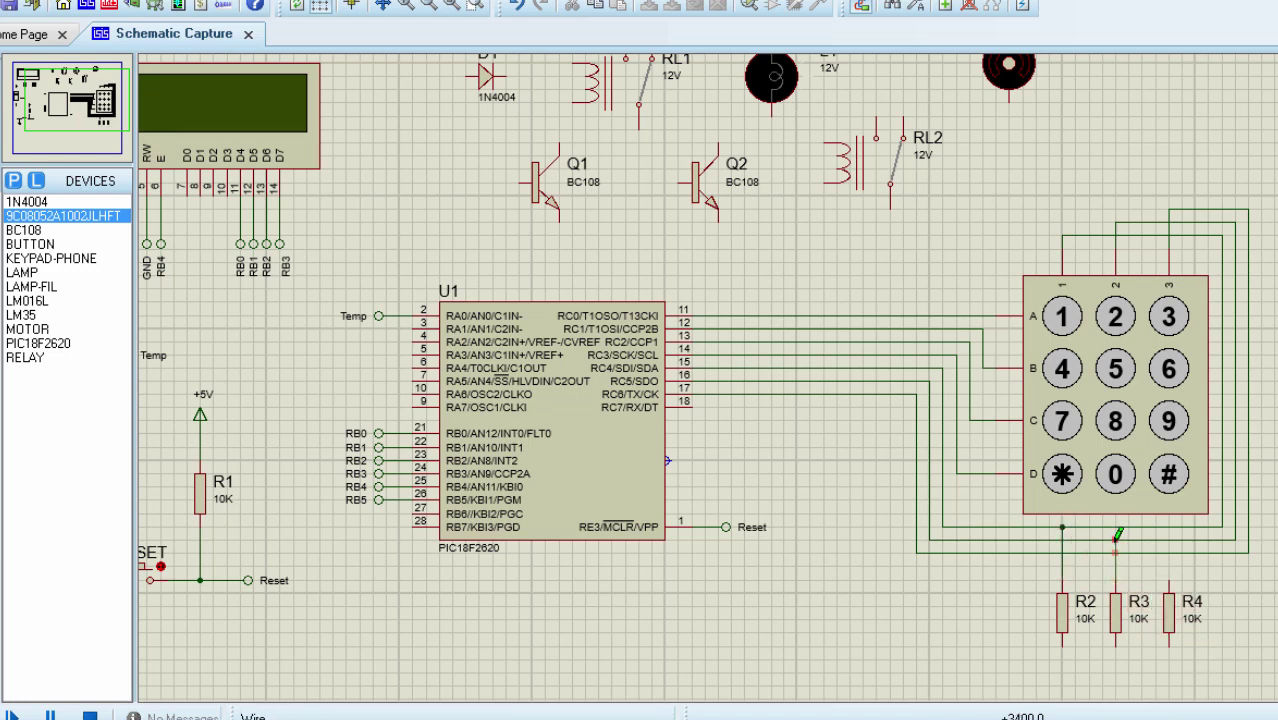
left_click(1169, 580)
scroll(1237, 594, "down", 1)
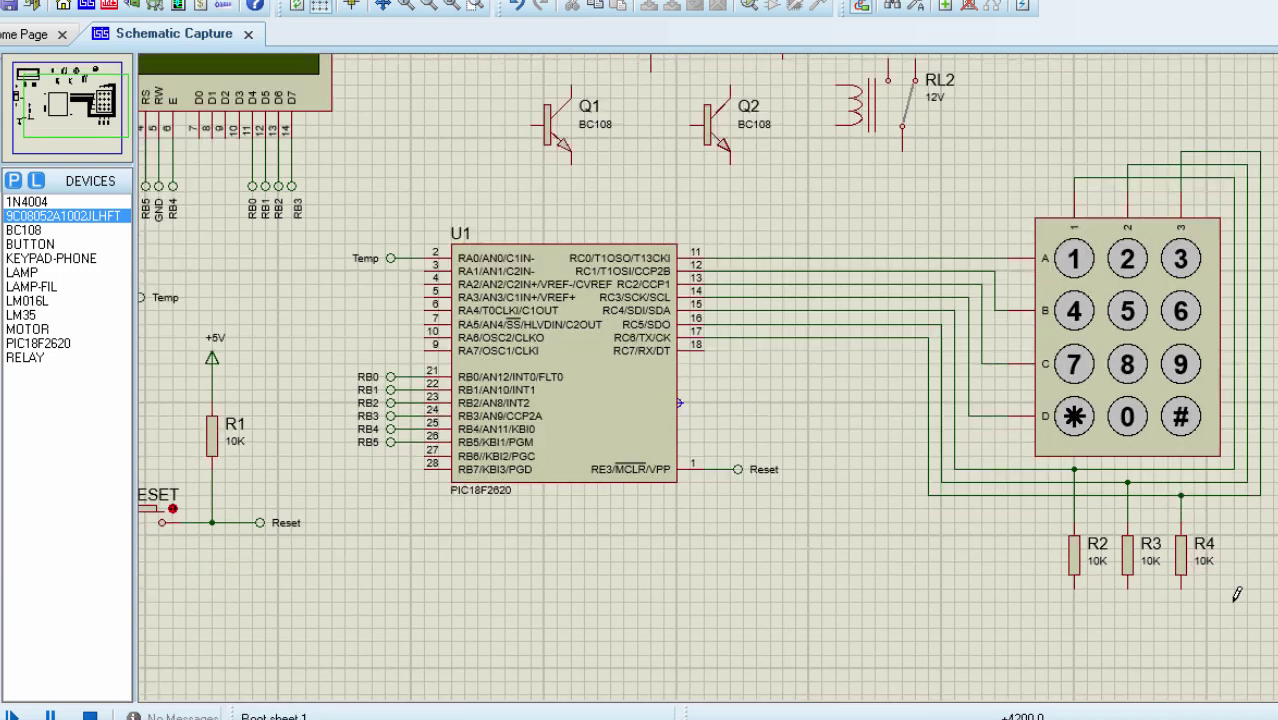
left_click(1181, 578)
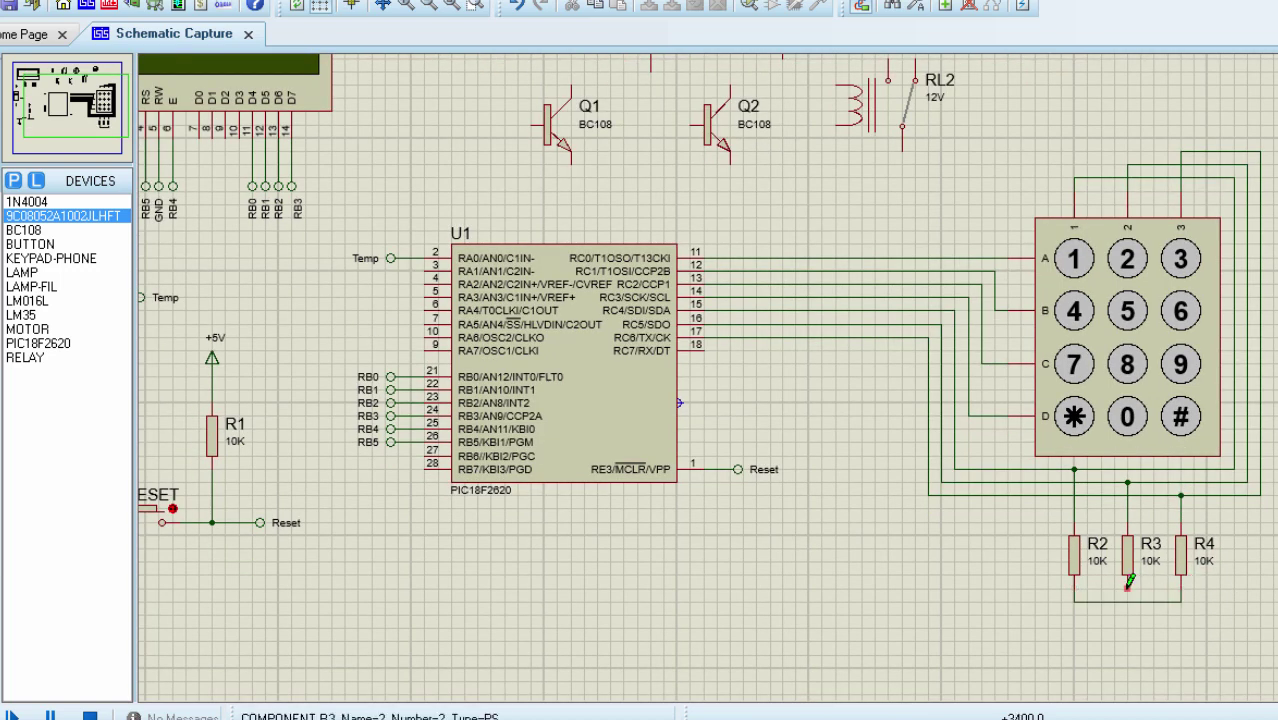
left_click(1128, 600)
Step: Add a default terminal under the resistors' common wire and label it GND
left_click(4, 290)
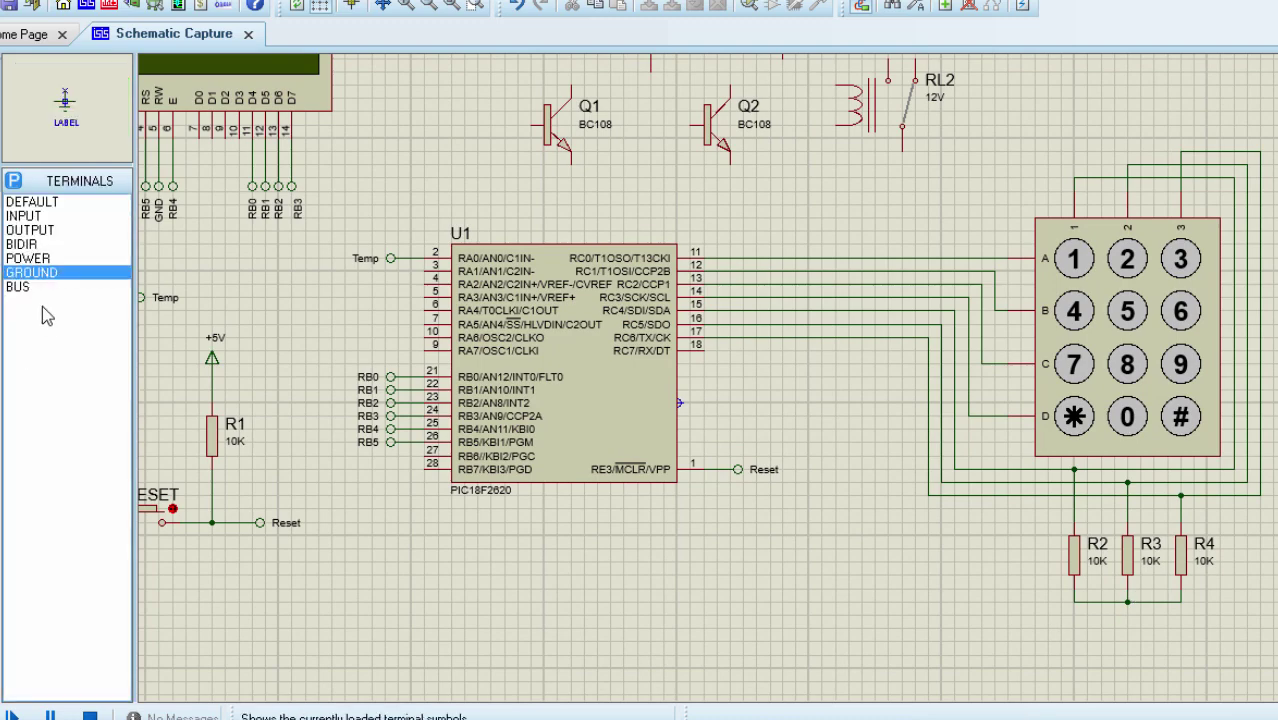
left_click(40, 203)
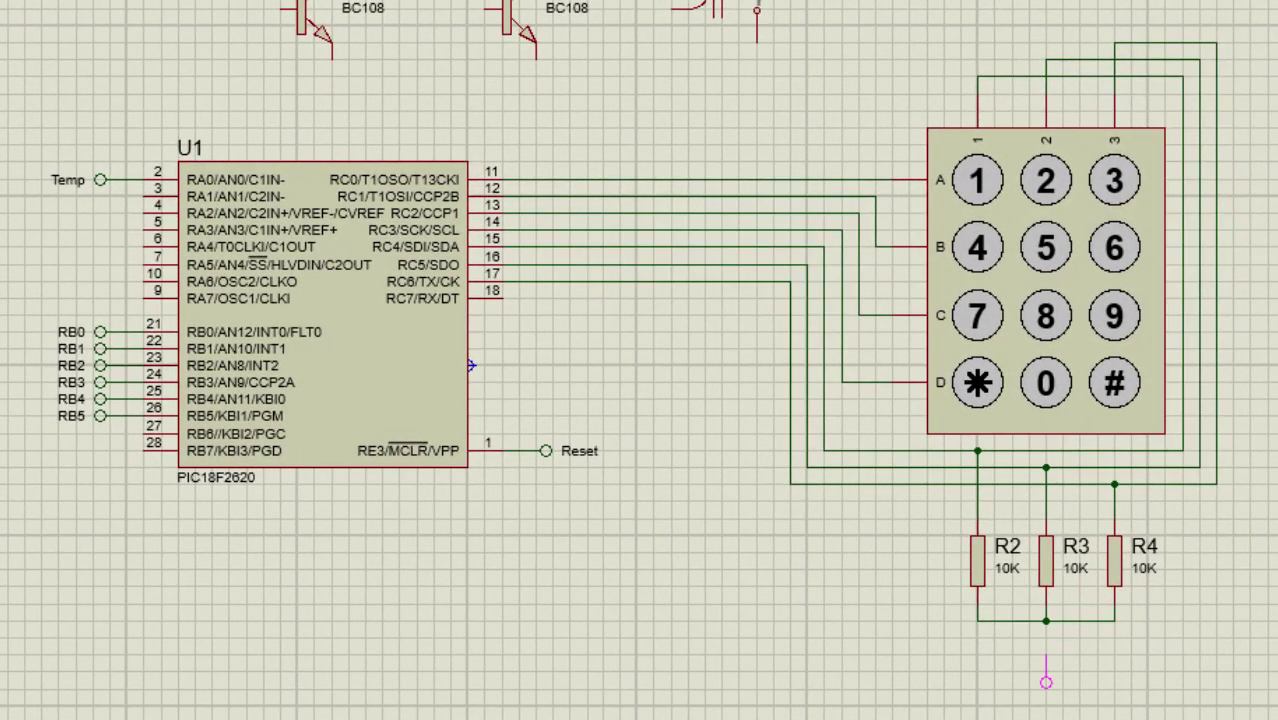
left_click(1046, 658)
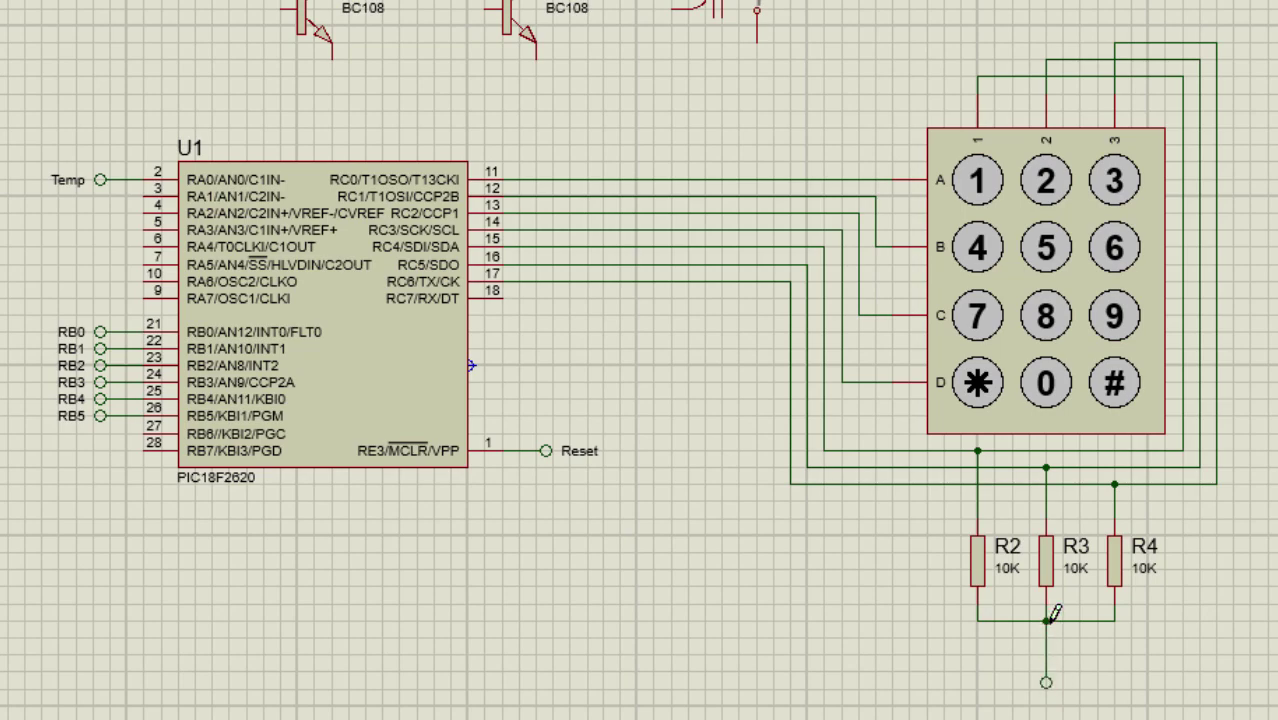
double_click(1046, 682)
left_click(558, 57)
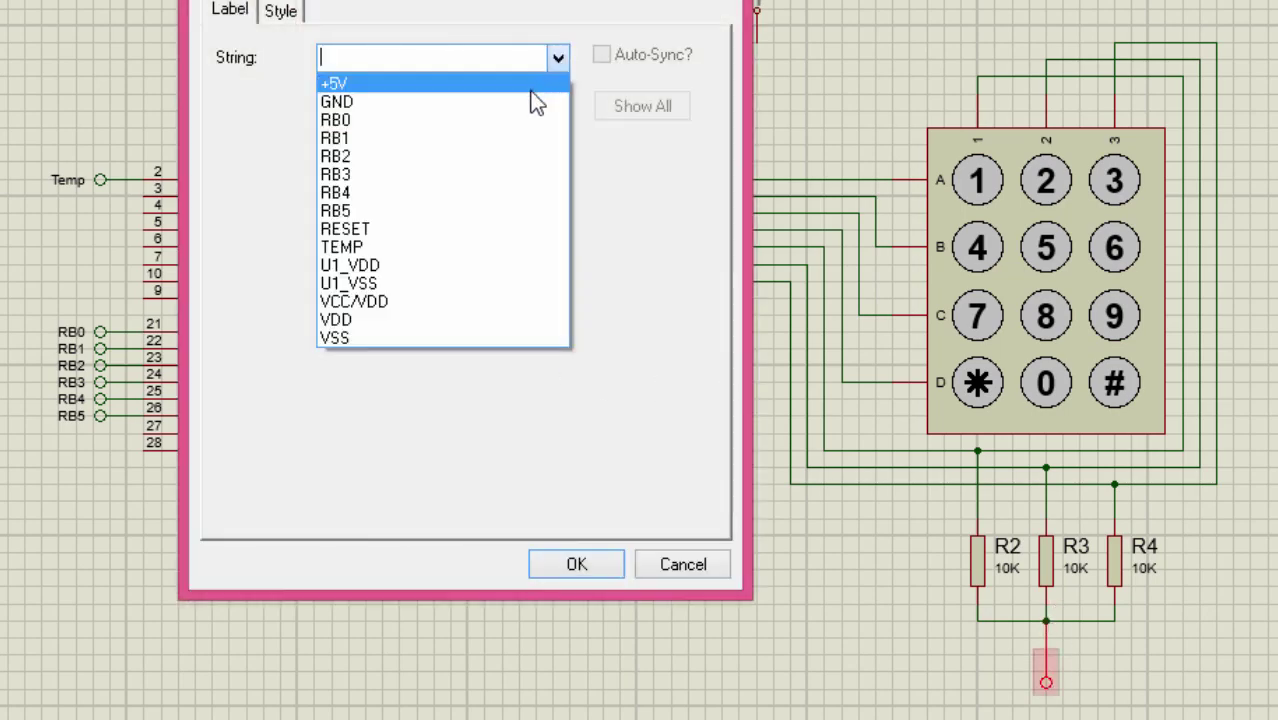
left_click(536, 99)
left_click(576, 566)
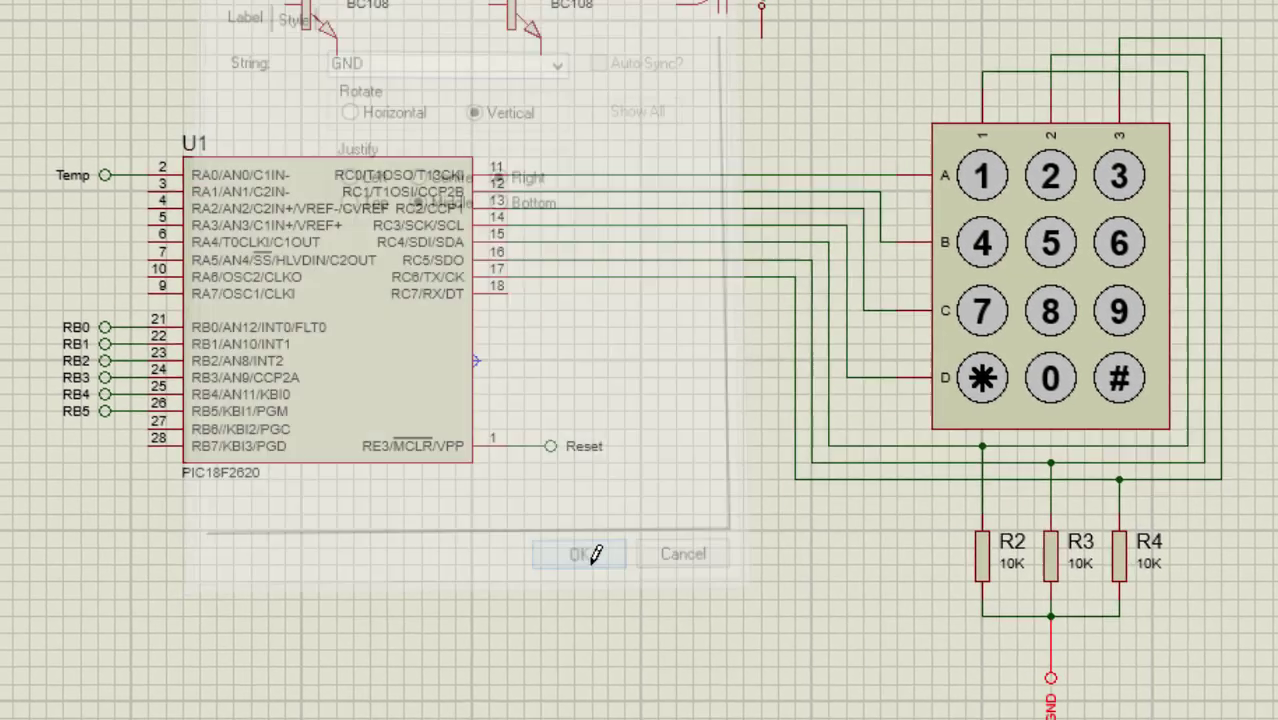
scroll(802, 655, "down", 2)
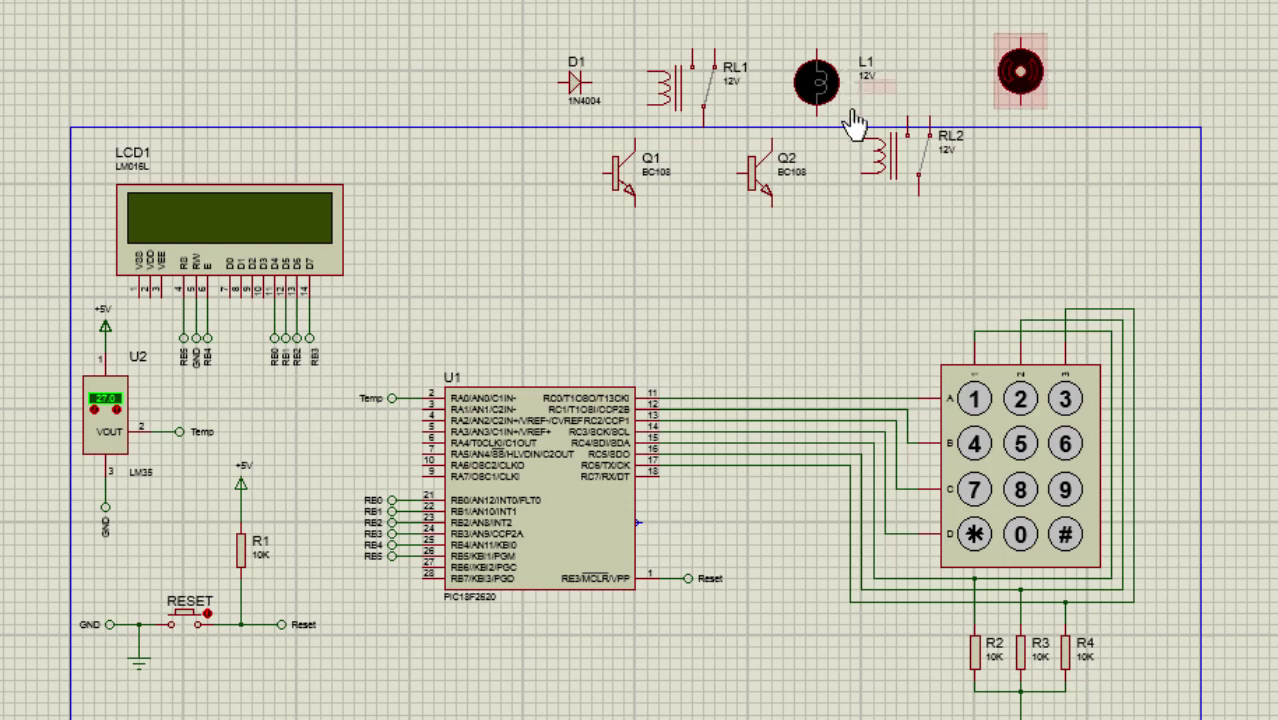
Step: Move diode D1 down and to the left
left_click_drag(577, 82, 495, 173)
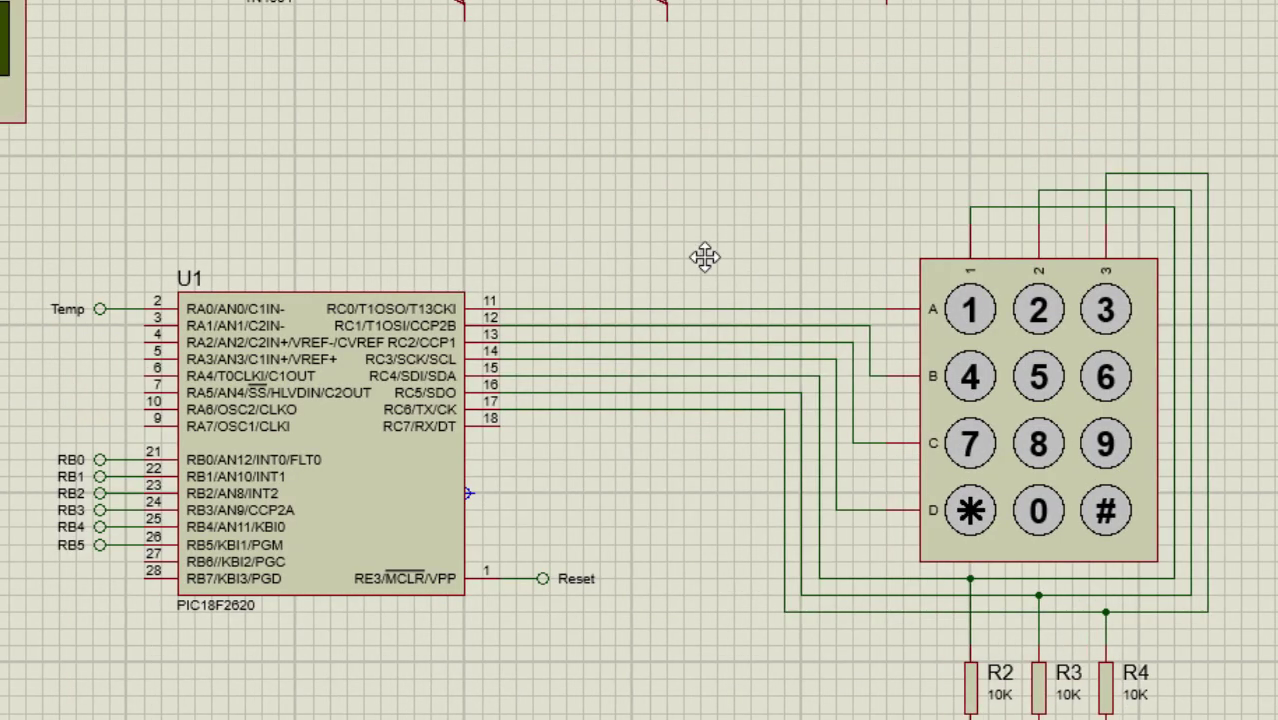
scroll(778, 303, "up", 3)
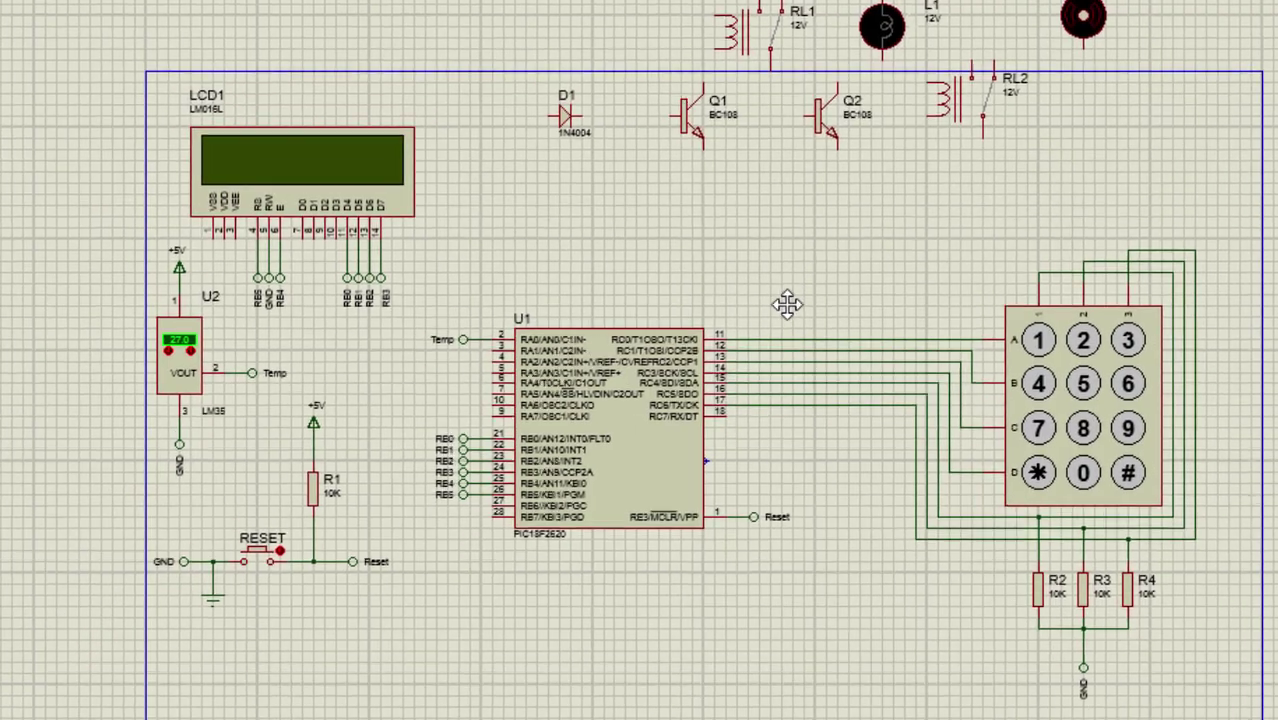
scroll(822, 345, "down", 3)
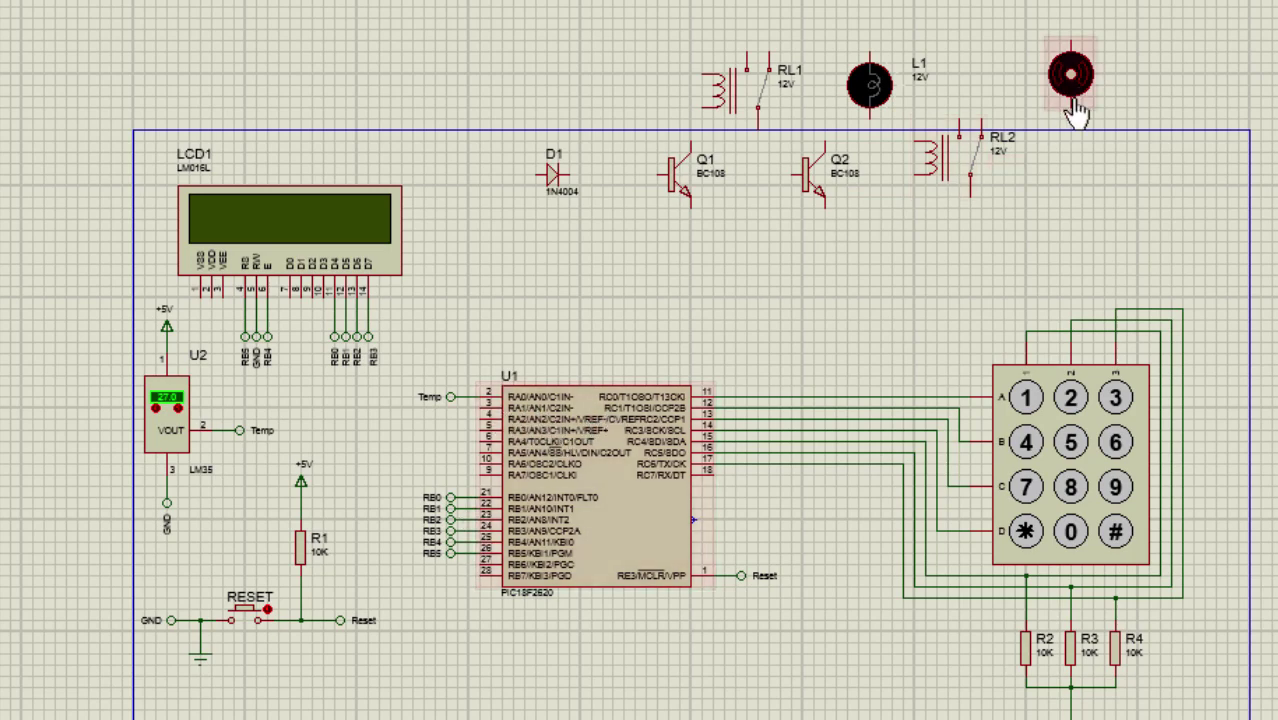
Step: Change lamp L1's Part Reference to HEATER in its properties
right_click(893, 83)
left_click(990, 127)
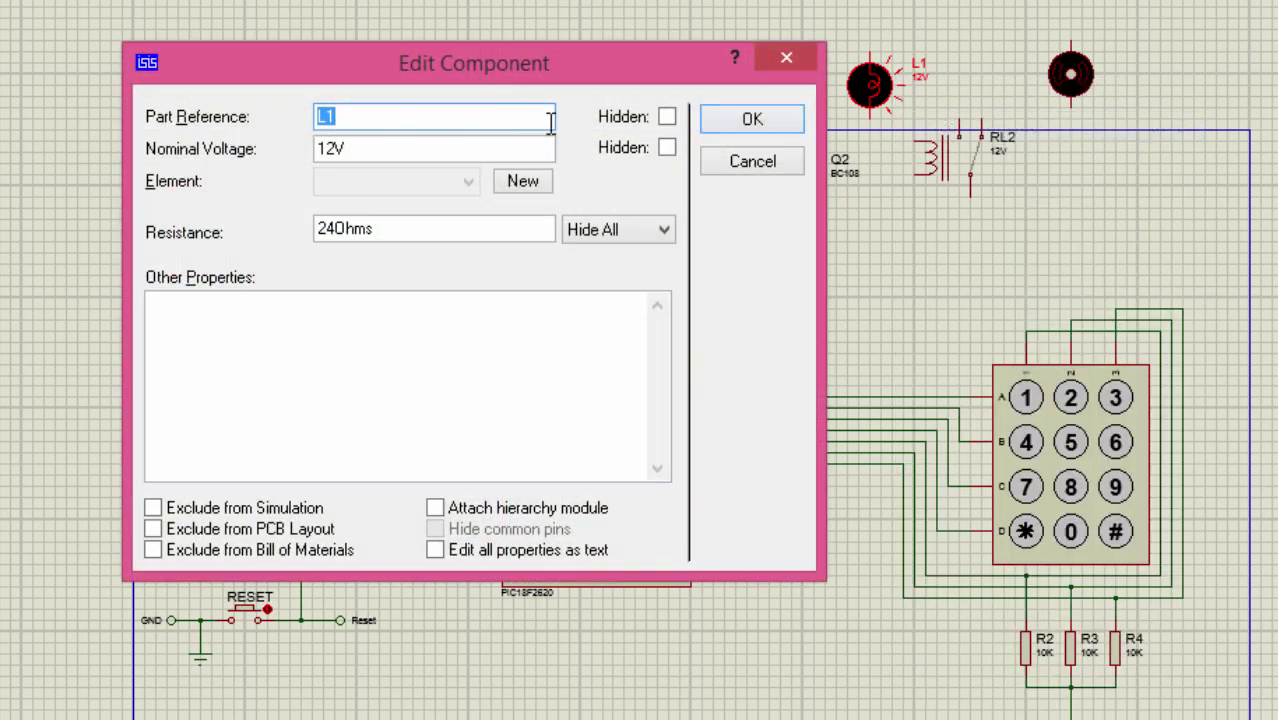
type("HEATER")
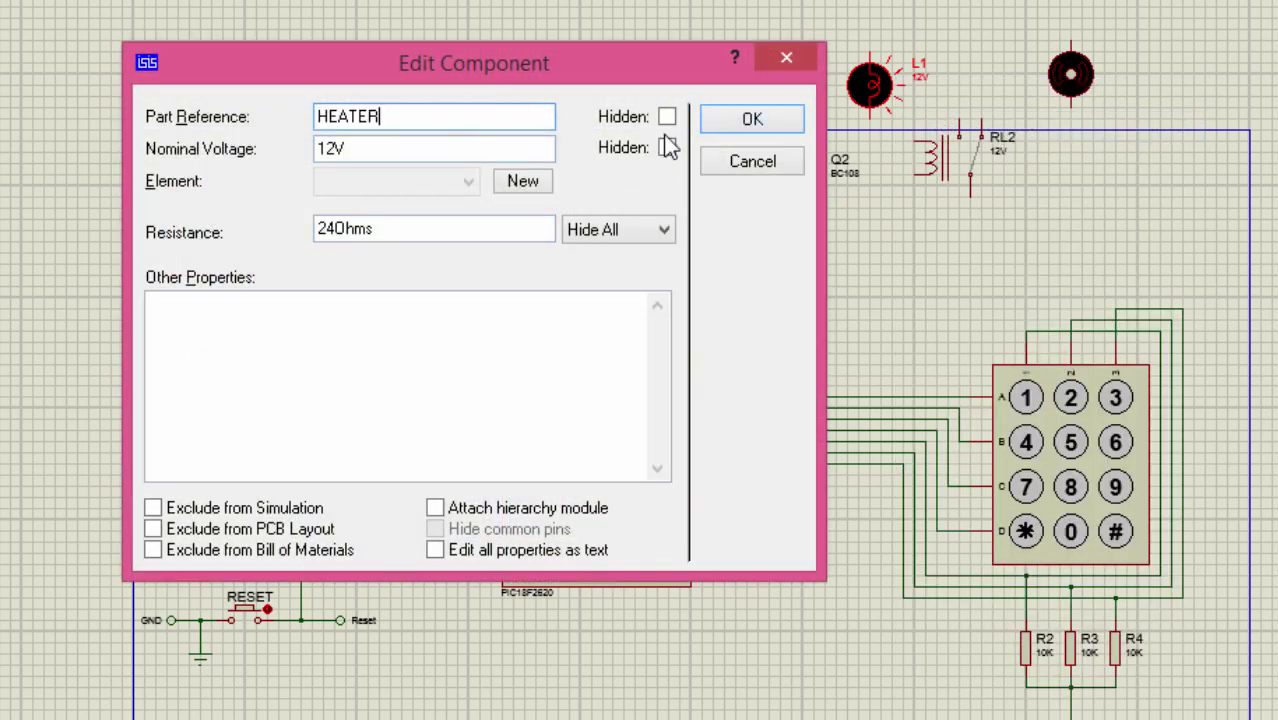
left_click(720, 122)
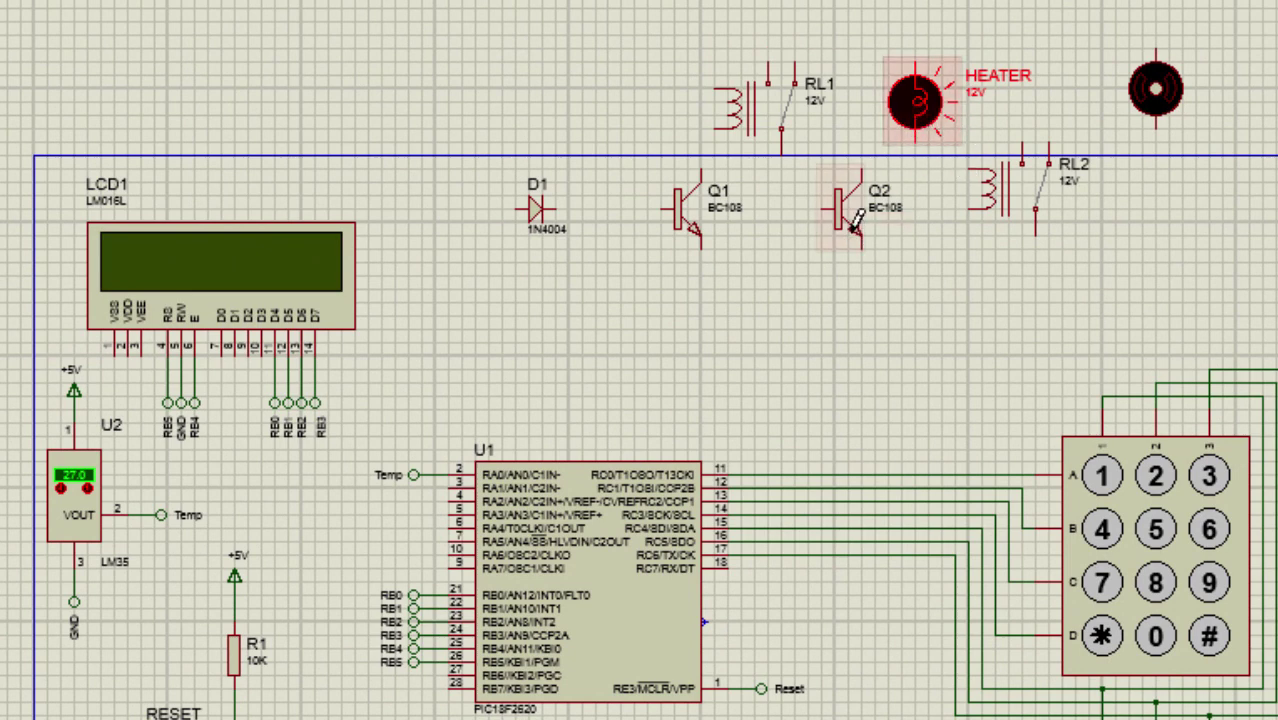
Step: Reposition Q2 and Q1, and wire Q1's emitter to a terminal labelled GND
left_click_drag(856, 242, 1094, 320)
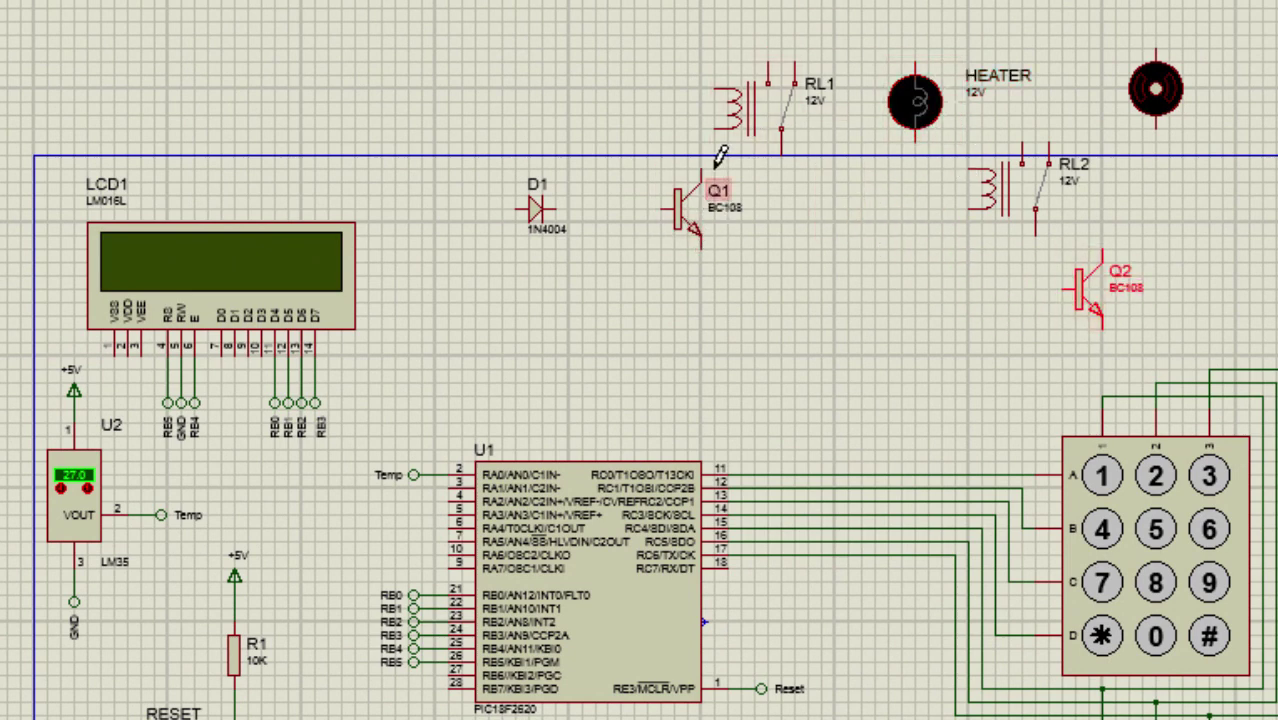
left_click_drag(536, 219, 538, 222)
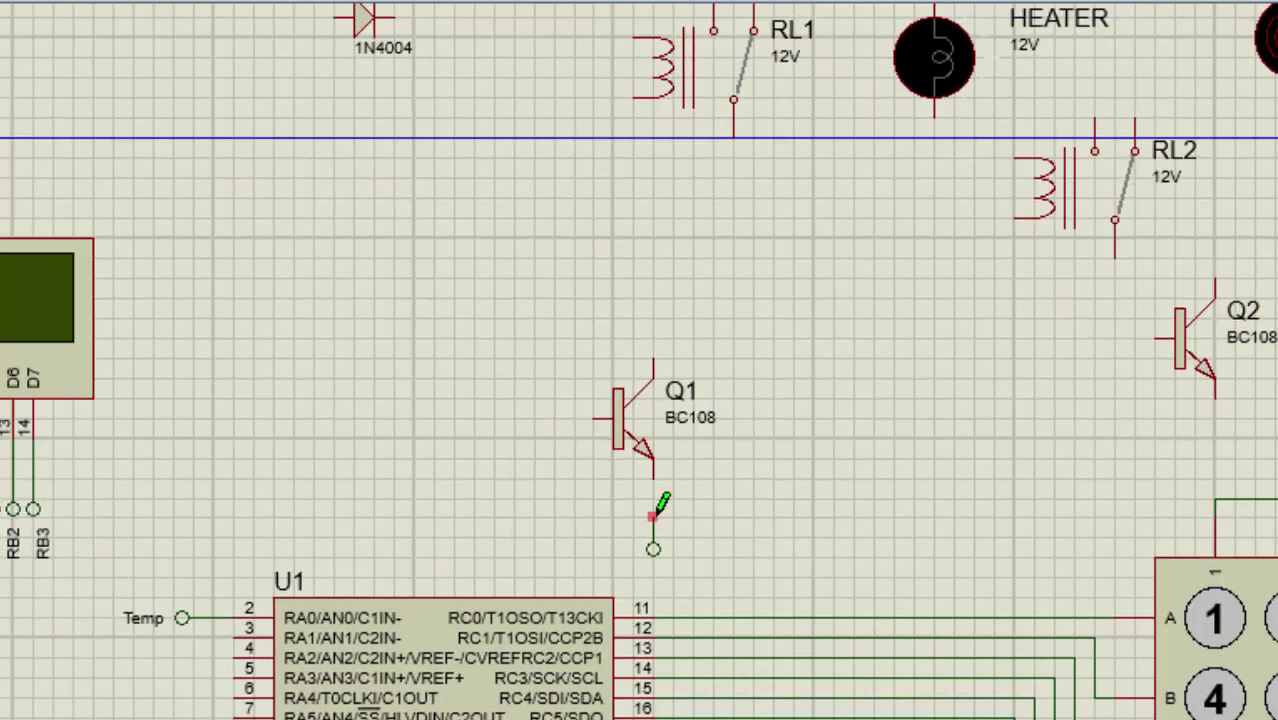
left_click(653, 477)
left_click(653, 549)
double_click(654, 549)
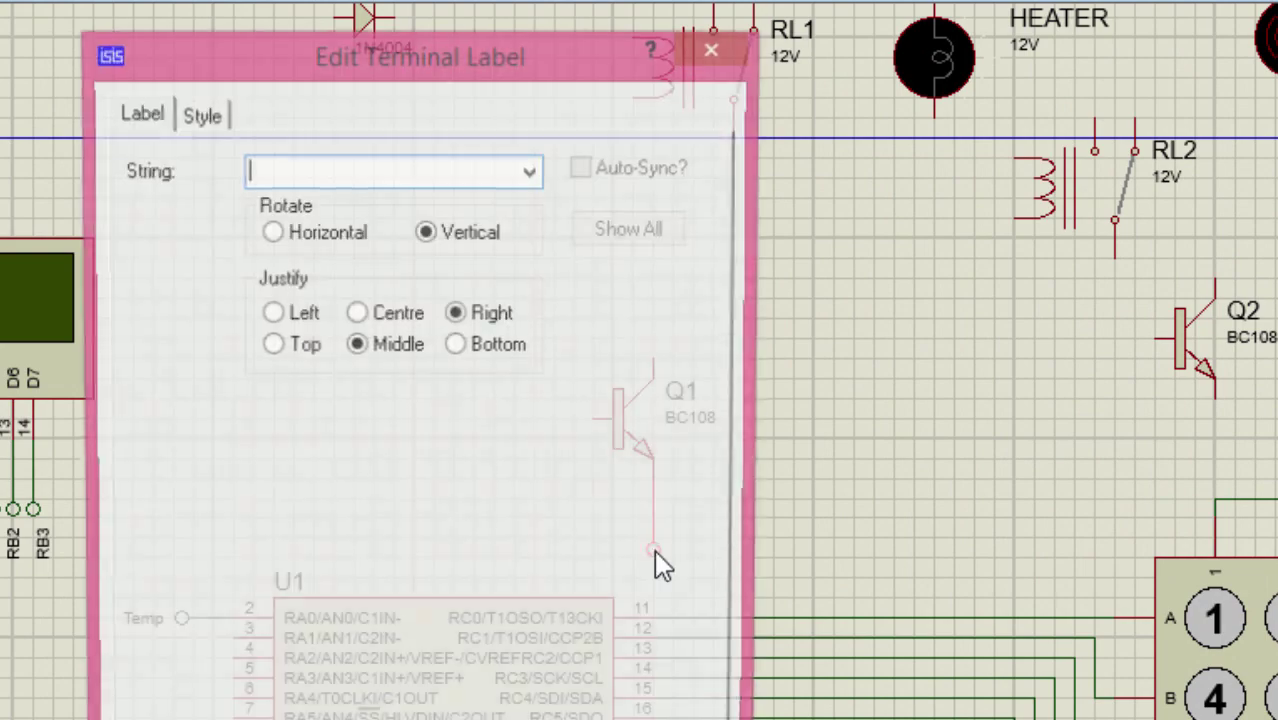
left_click(529, 176)
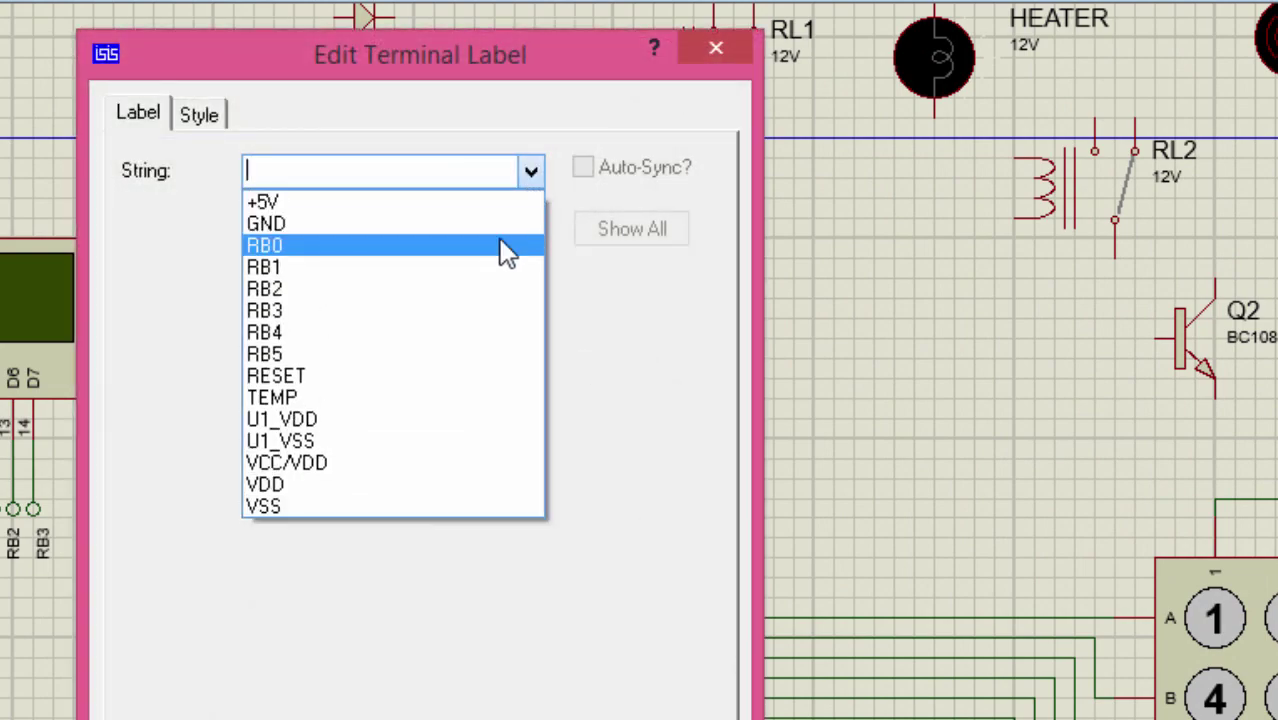
key("Escape")
key("Down")
left_click(650, 700)
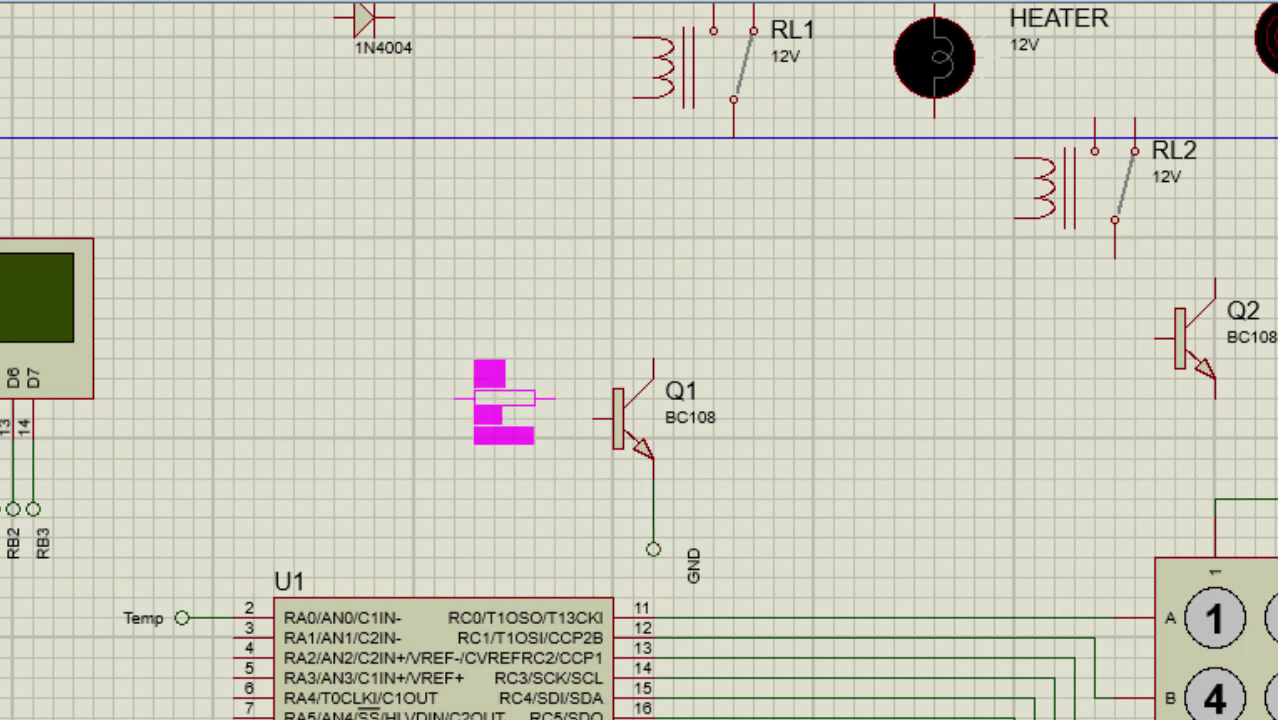
Step: Place 10K resistor R5 wired to Q1's base and start naming its left terminal
left_click(515, 418)
left_click(580, 419)
left_click(603, 418)
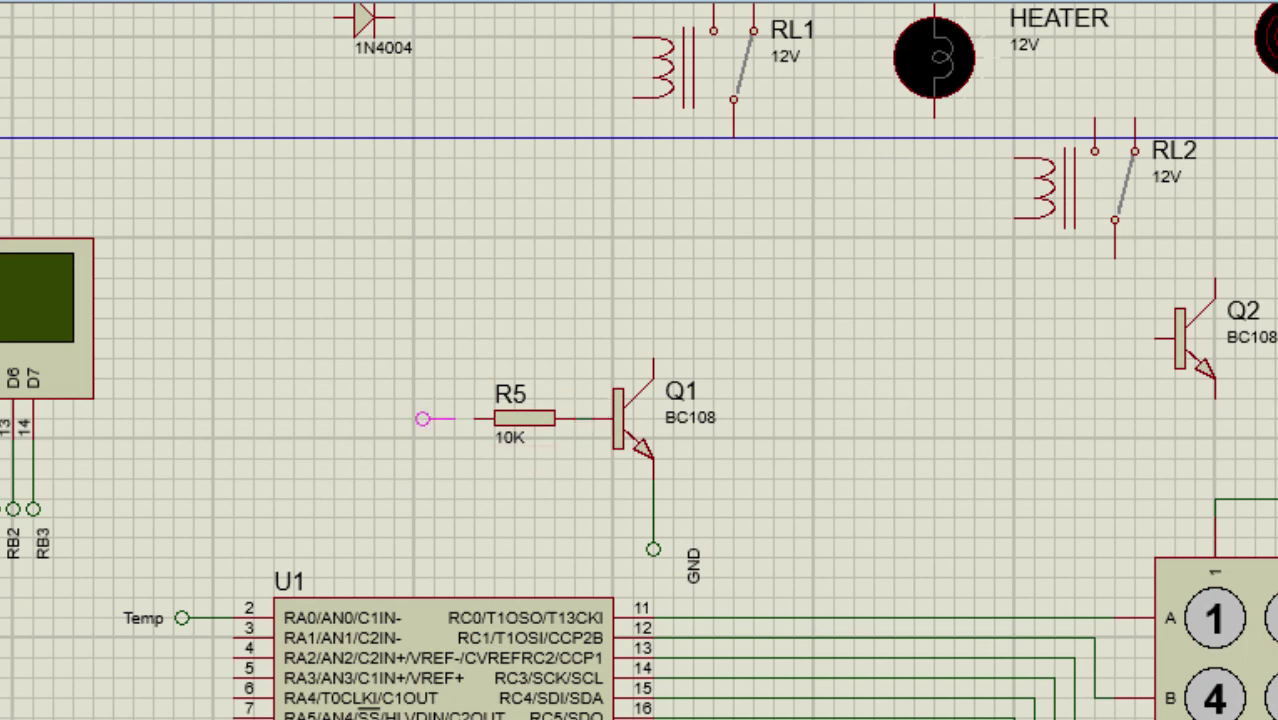
double_click(428, 420)
type("Heater")
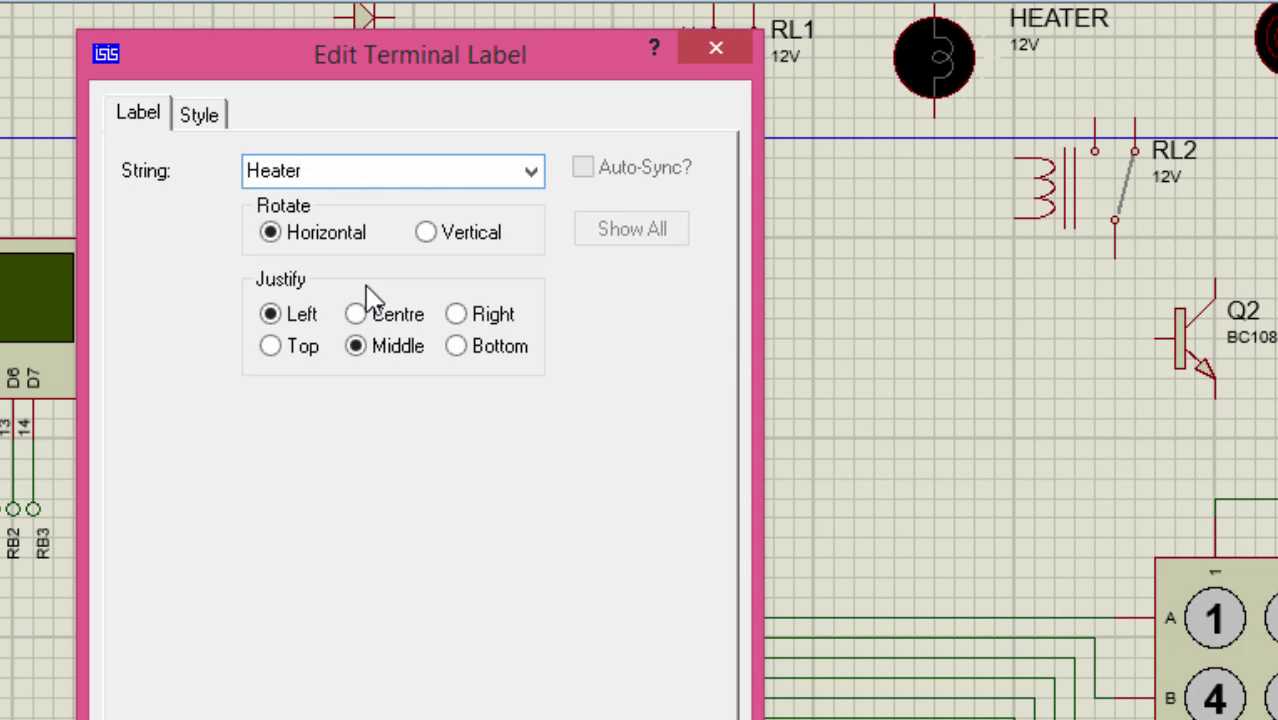
Step: Confirm the Heater label and wire that terminal to R5's left pin
key("Return")
left_click(424, 419)
left_click(480, 418)
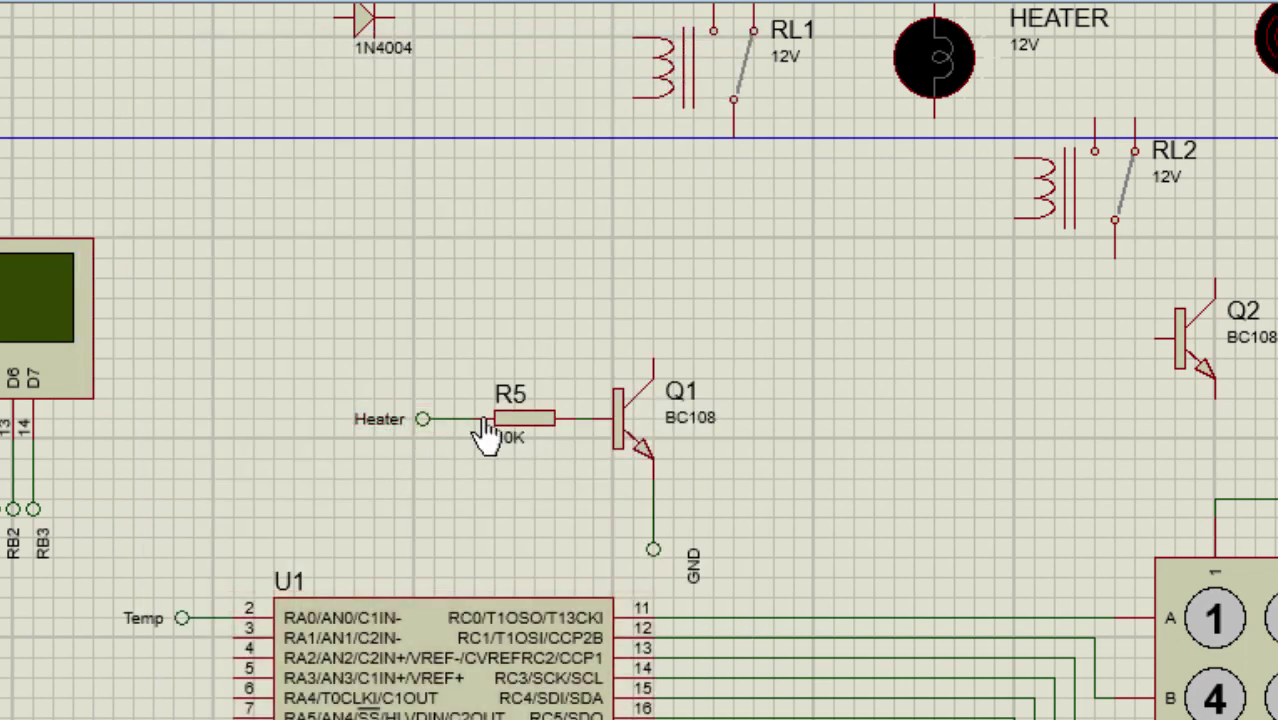
Step: Add a HEATER terminal on PIC pin 3 and wire Q1's collector to RL1's coil
left_click(212, 637)
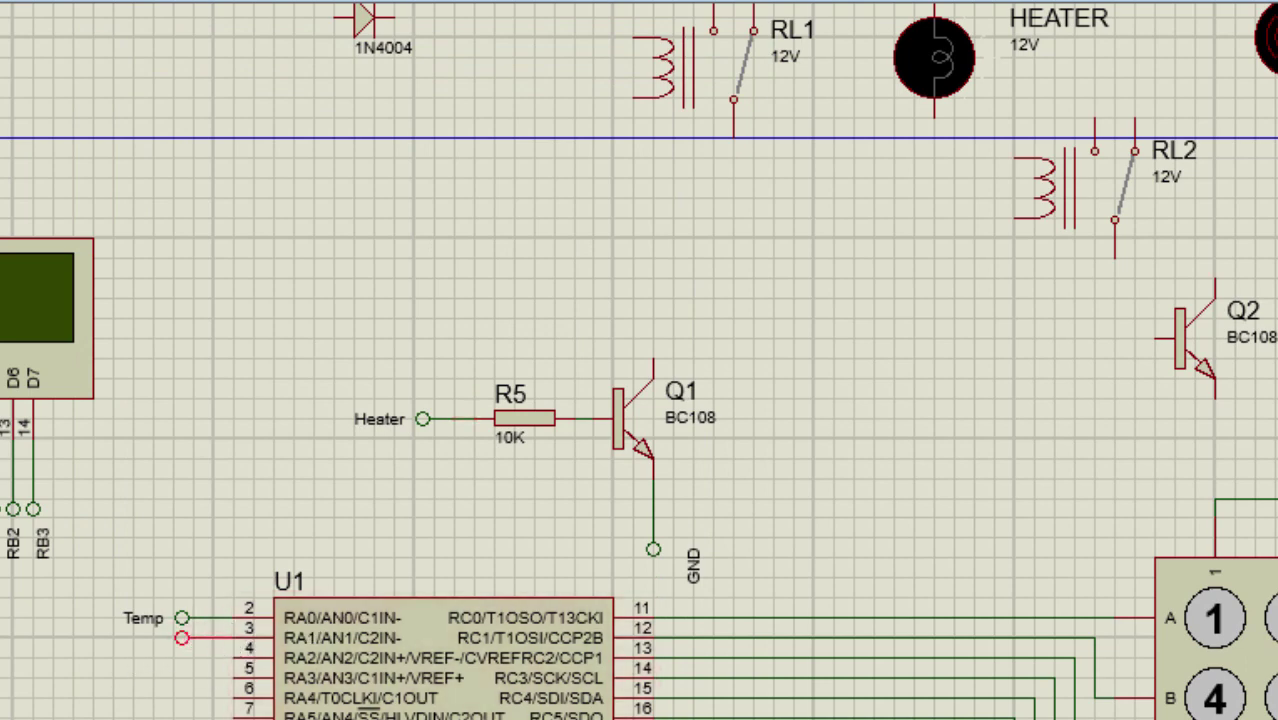
double_click(182, 637)
left_click(531, 172)
left_click(462, 248)
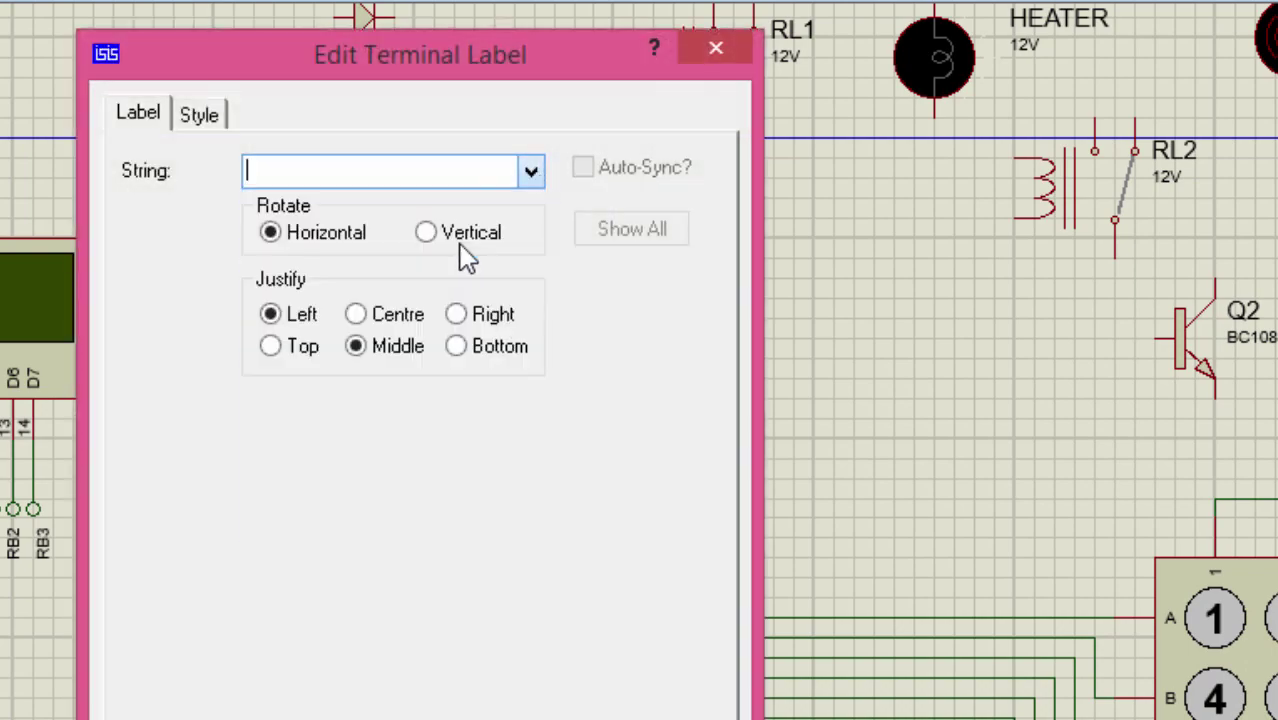
key("Return")
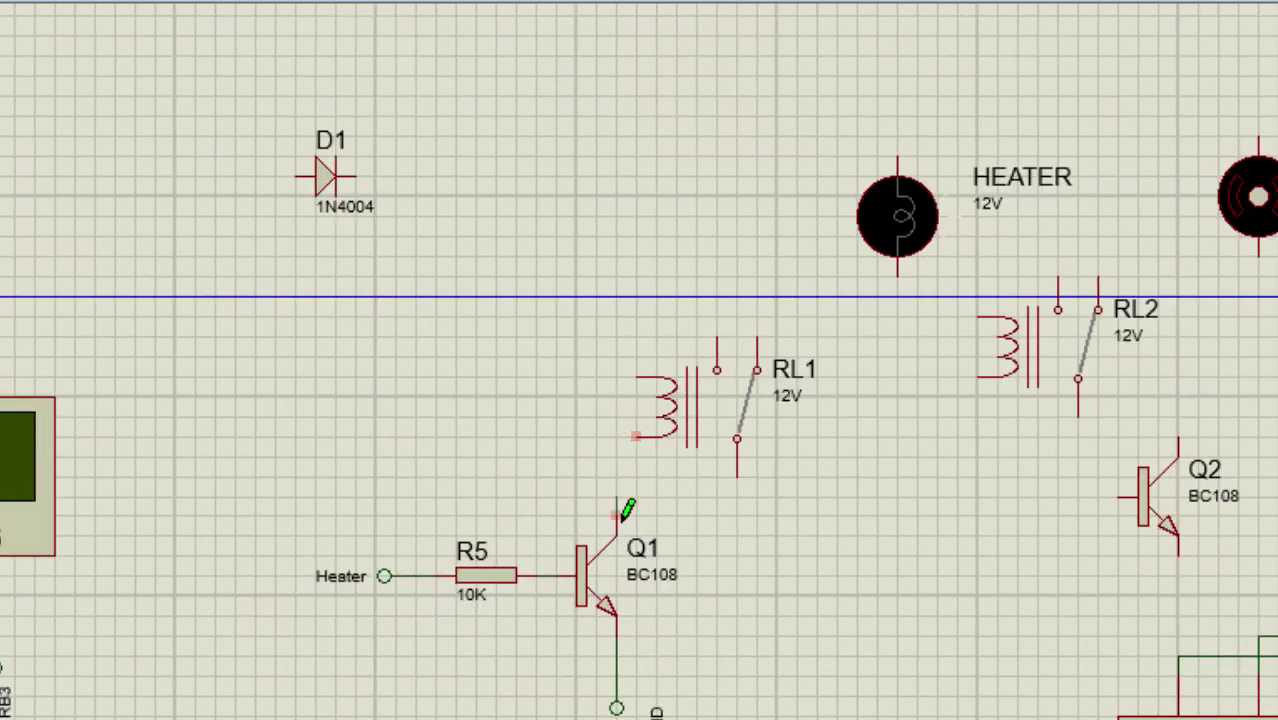
left_click(617, 517)
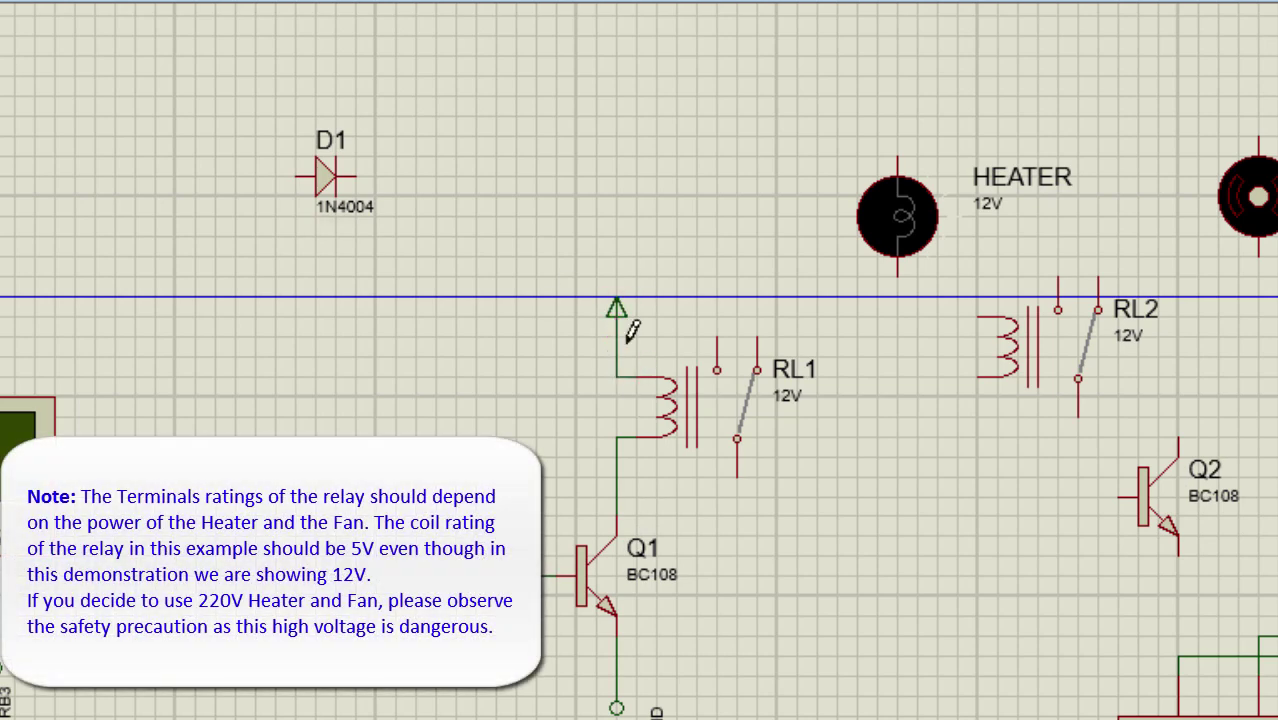
Step: Label RL1's power terminal +12V and rotate diode D1 anti-clockwise to stand upright
double_click(617, 312)
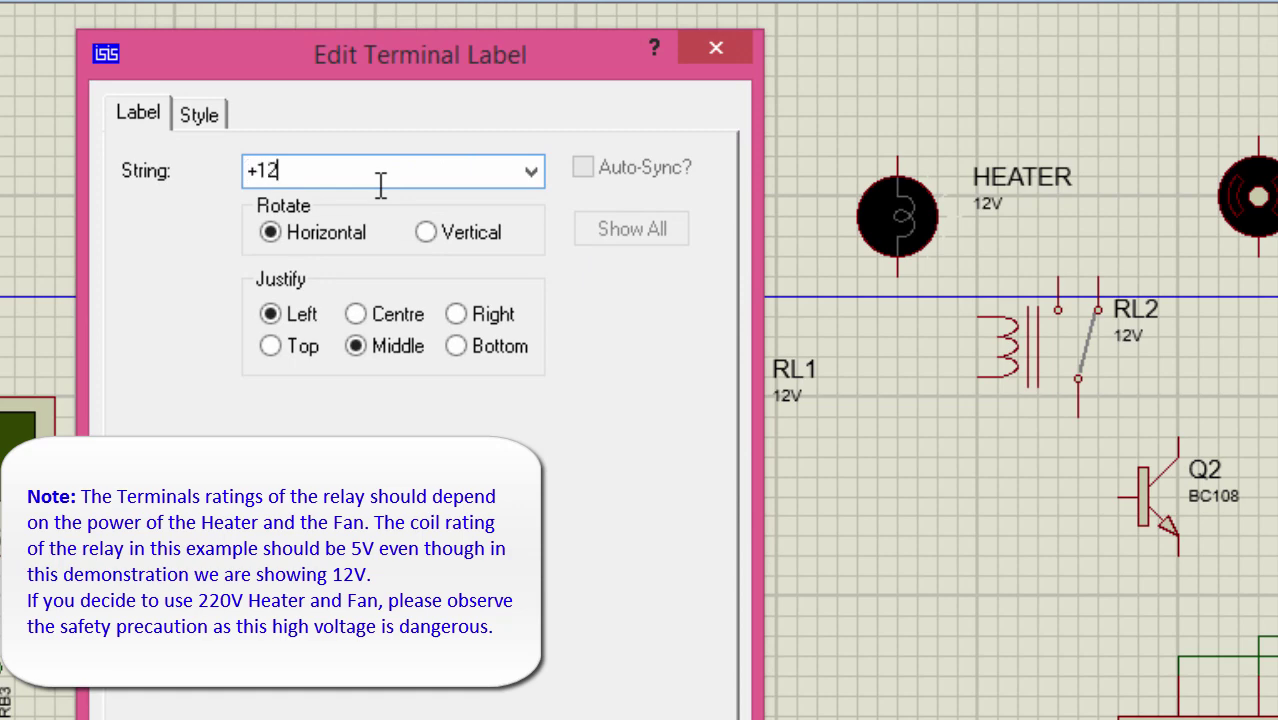
key("Return")
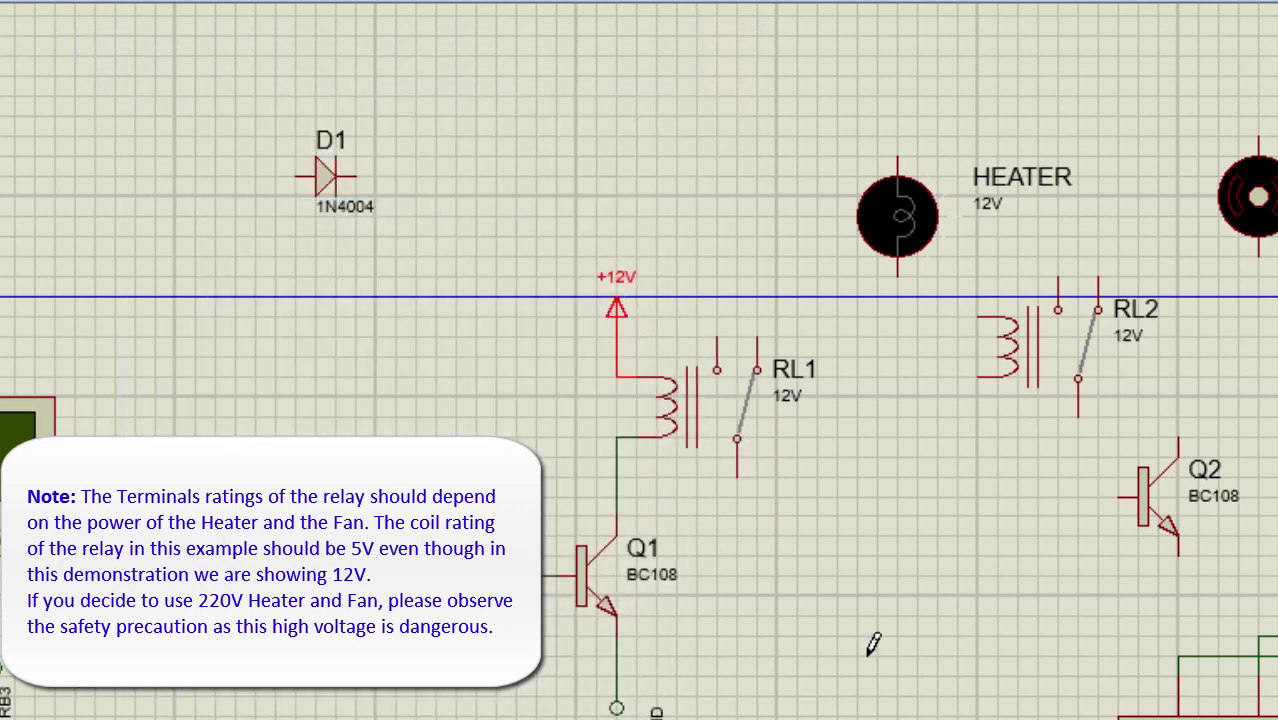
right_click(326, 162)
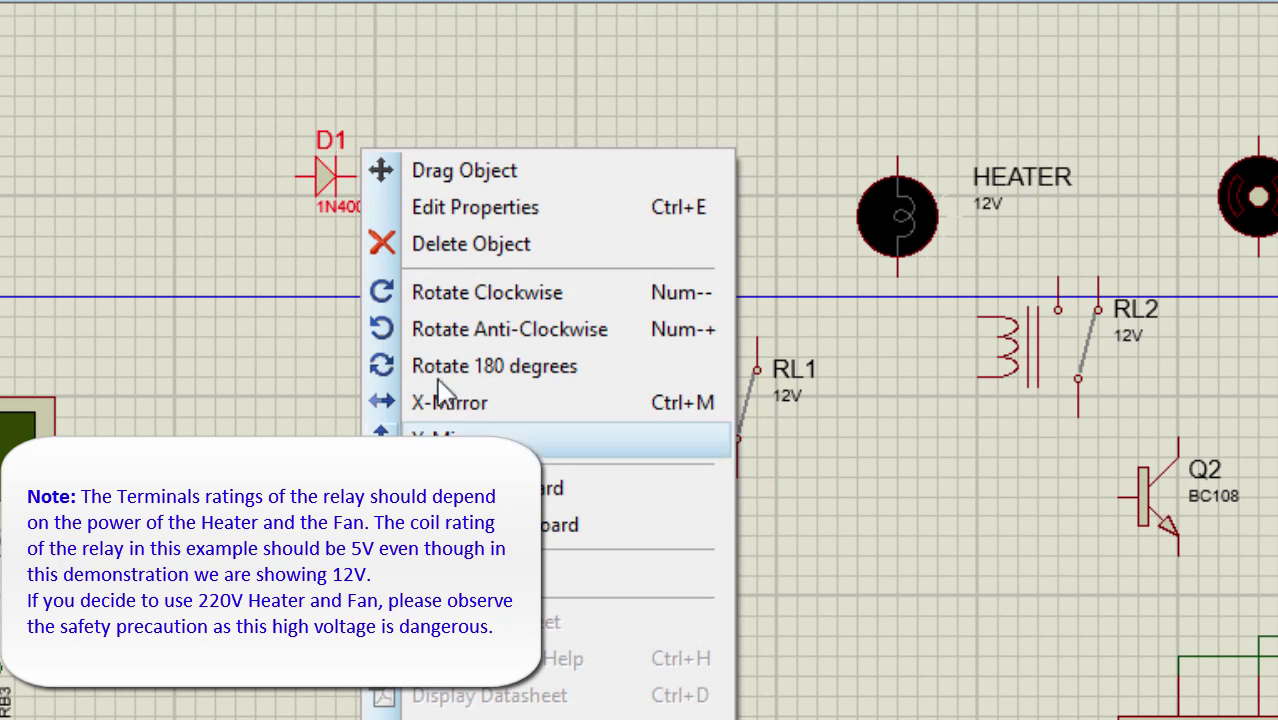
left_click(425, 329)
Step: Move D1 beside RL1's coil and wire its pins across the coil to the +12V line
left_click_drag(340, 198, 530, 400)
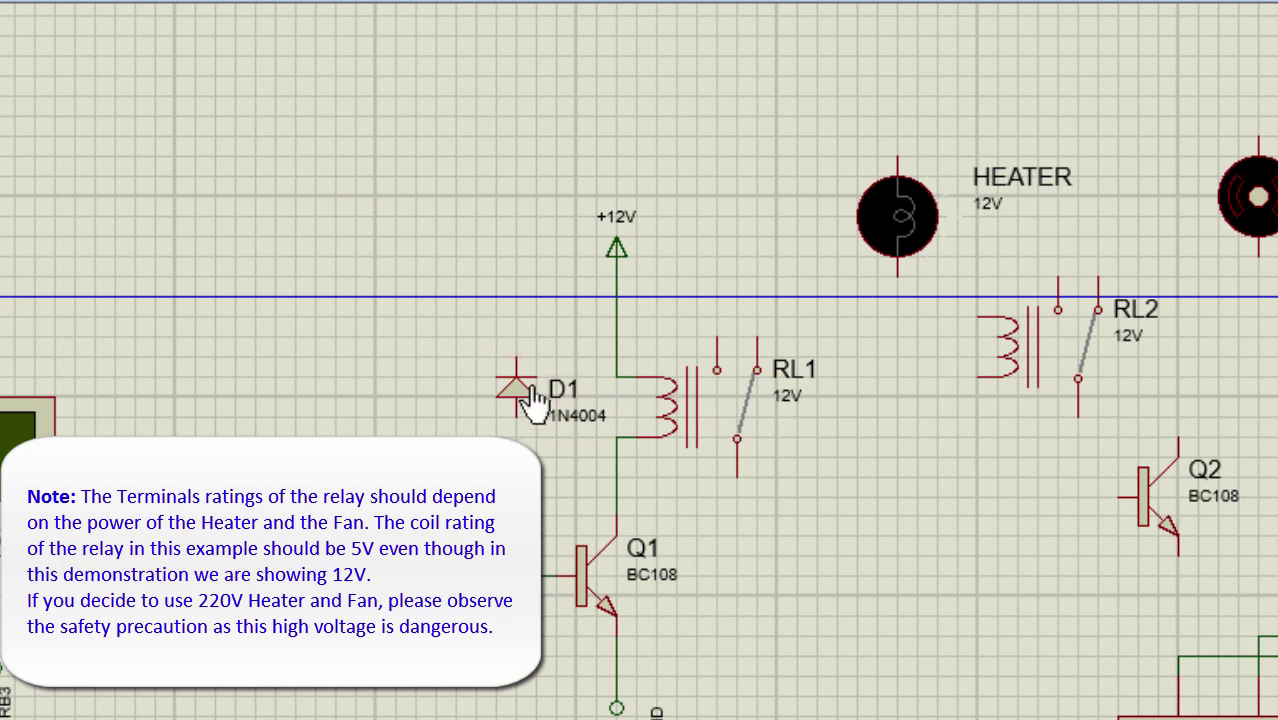
left_click(518, 318)
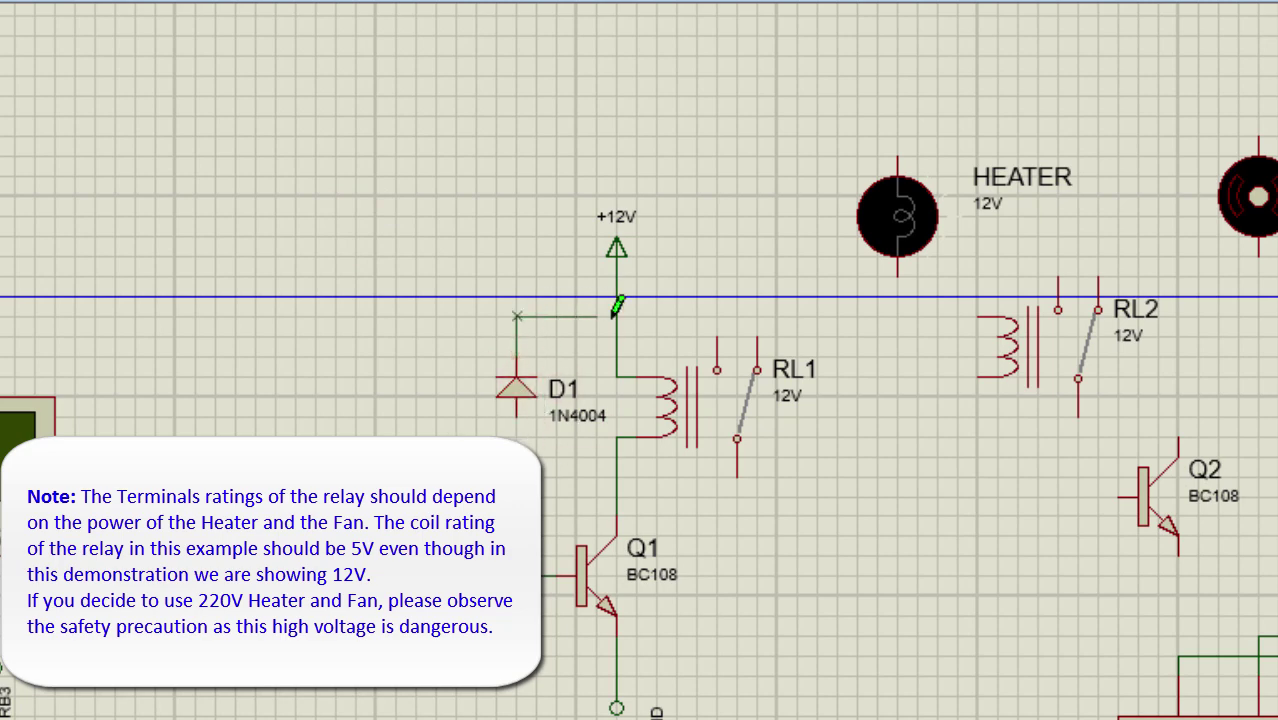
left_click(616, 316)
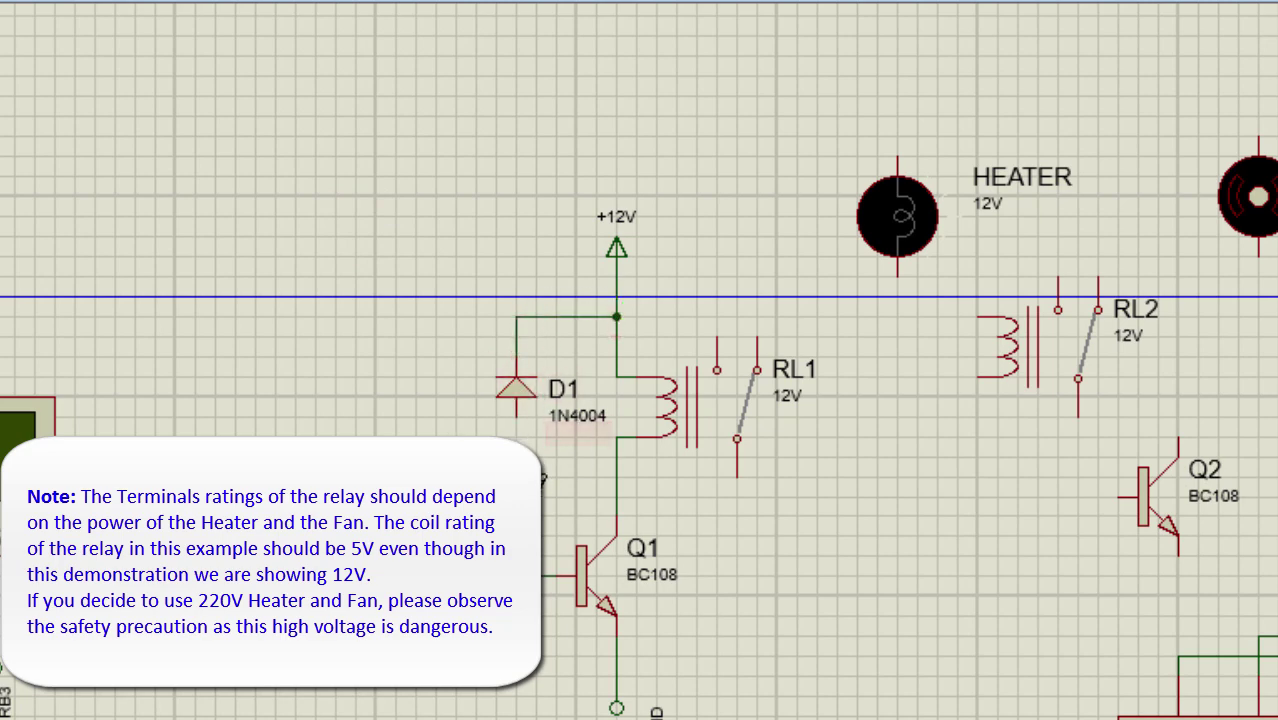
left_click(516, 414)
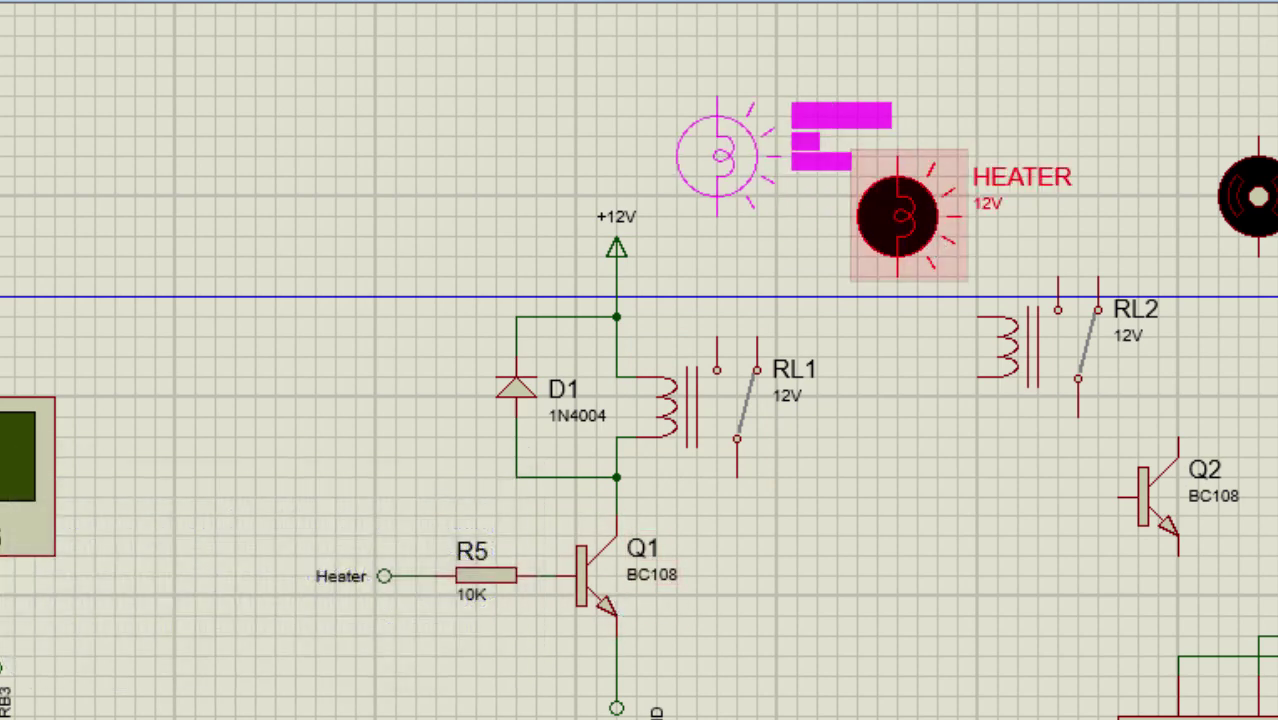
Step: Position the HEATER lamp above RL1 with its supply terminal aligned and labelled +12V
left_click_drag(740, 155, 717, 215)
left_click_drag(737, 108, 716, 108)
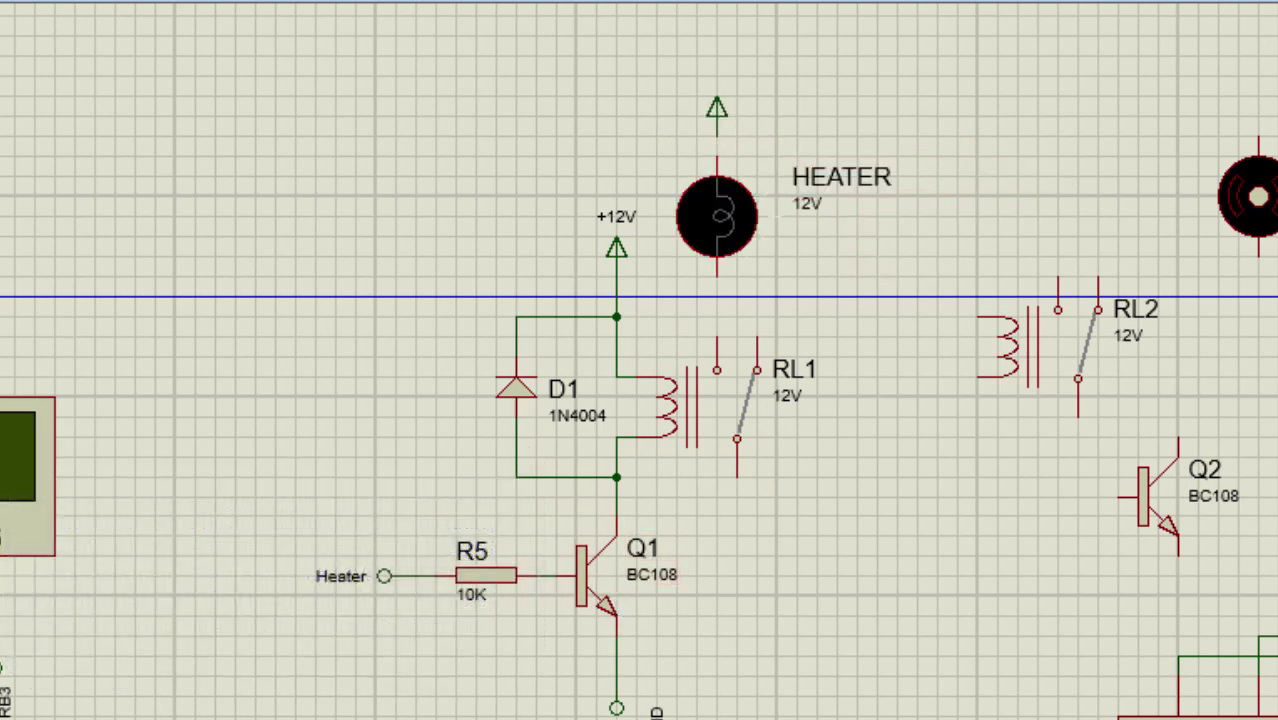
double_click(720, 115)
left_click(530, 172)
left_click(480, 224)
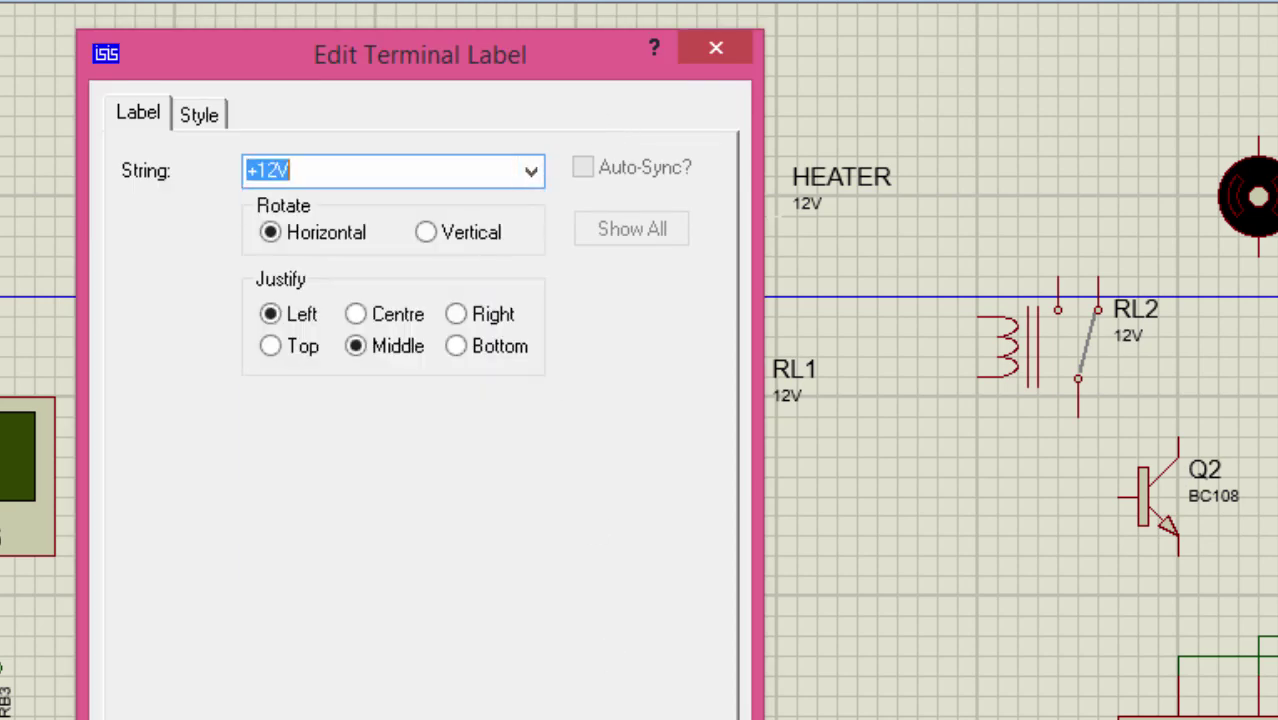
key("Return")
Step: Wire the lamp through RL1's contacts to Q1's emitter ground, then move Q2 left beneath RL2
left_click(718, 282)
left_click(716, 342)
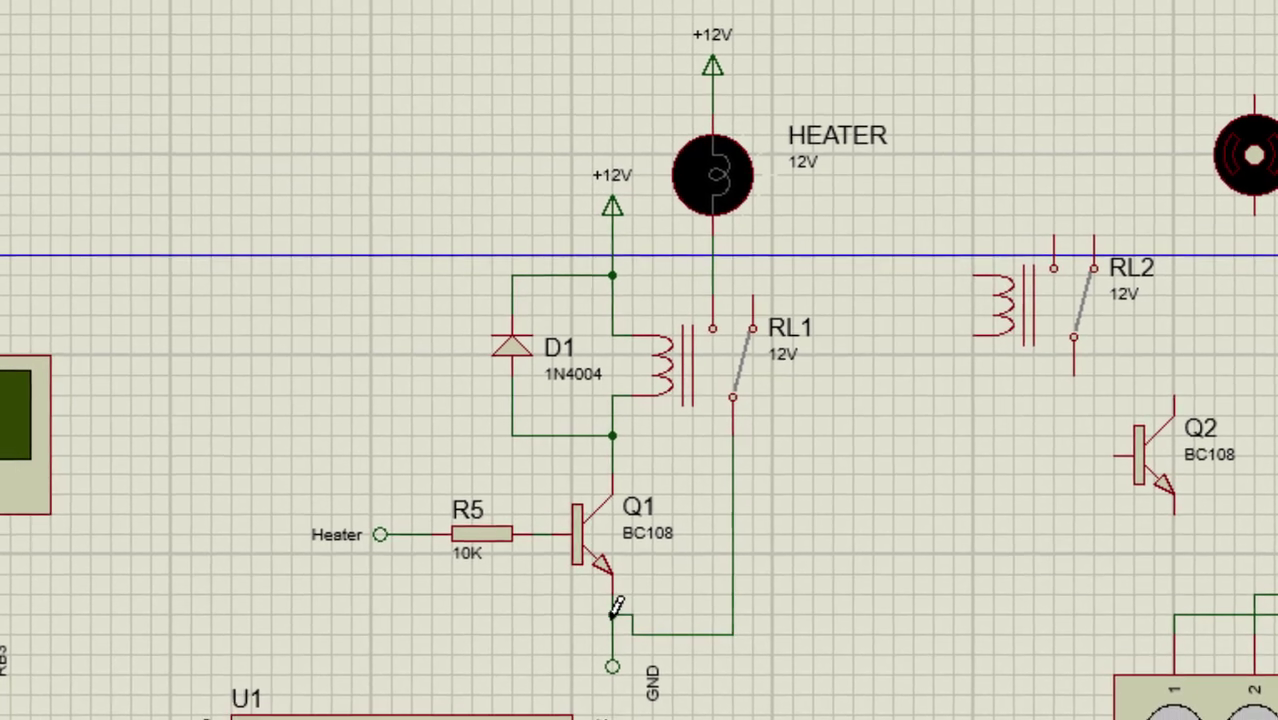
left_click(613, 616)
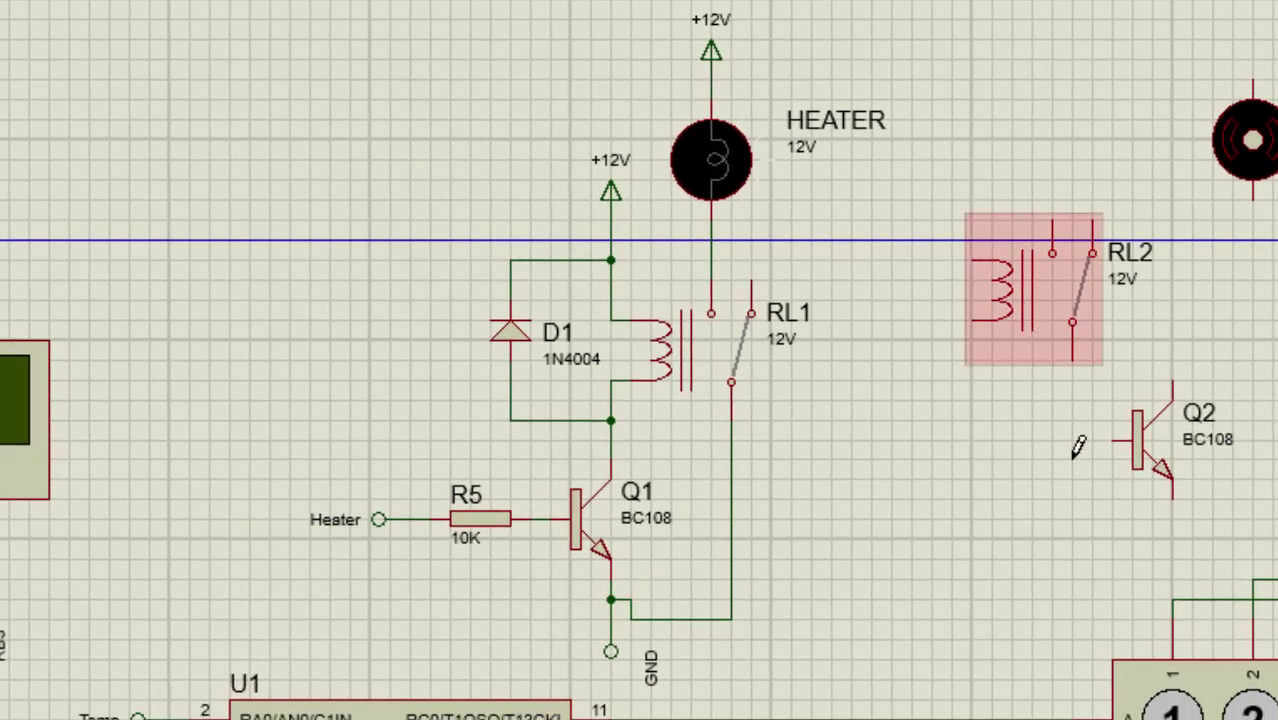
left_click(1143, 458)
mouse_move(1143, 458)
left_mouse_down()
mouse_move(967, 452)
mouse_move(925, 489)
mouse_move(923, 516)
mouse_move(983, 538)
left_mouse_up()
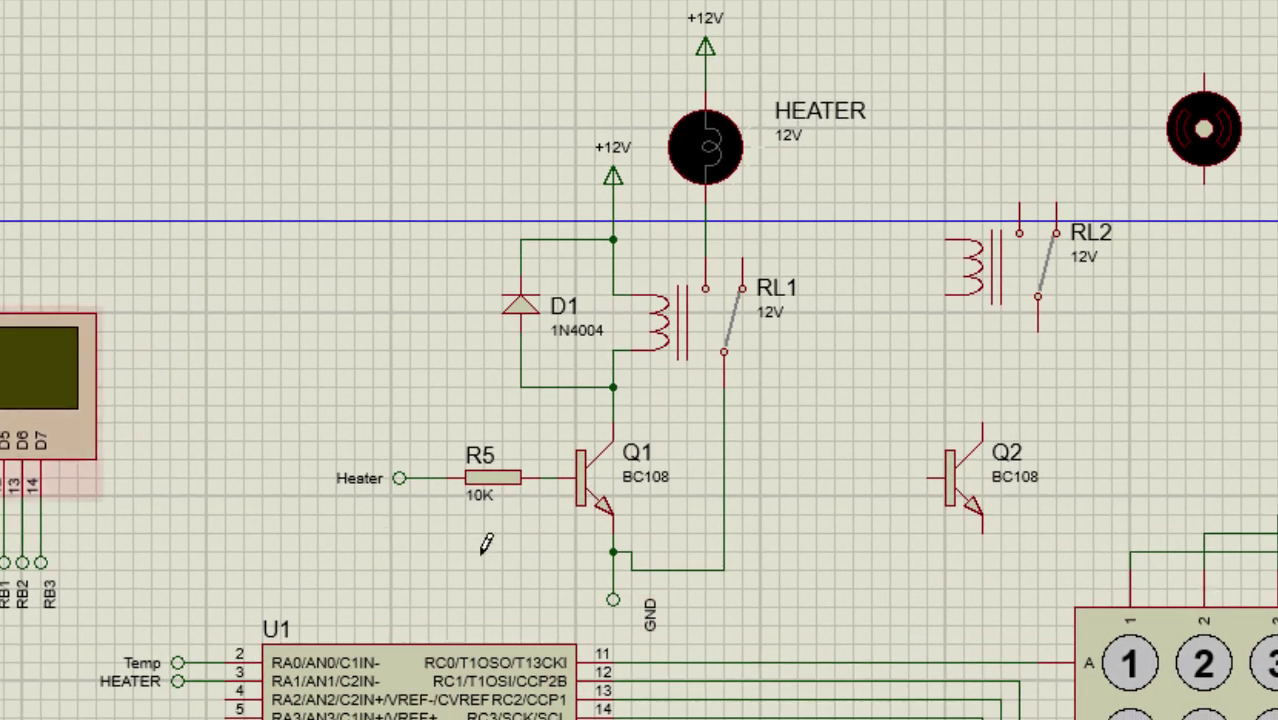
Step: Place 10K base resistor R6 left of Q2, fed by an input terminal labelled Fan
left_click(872, 460)
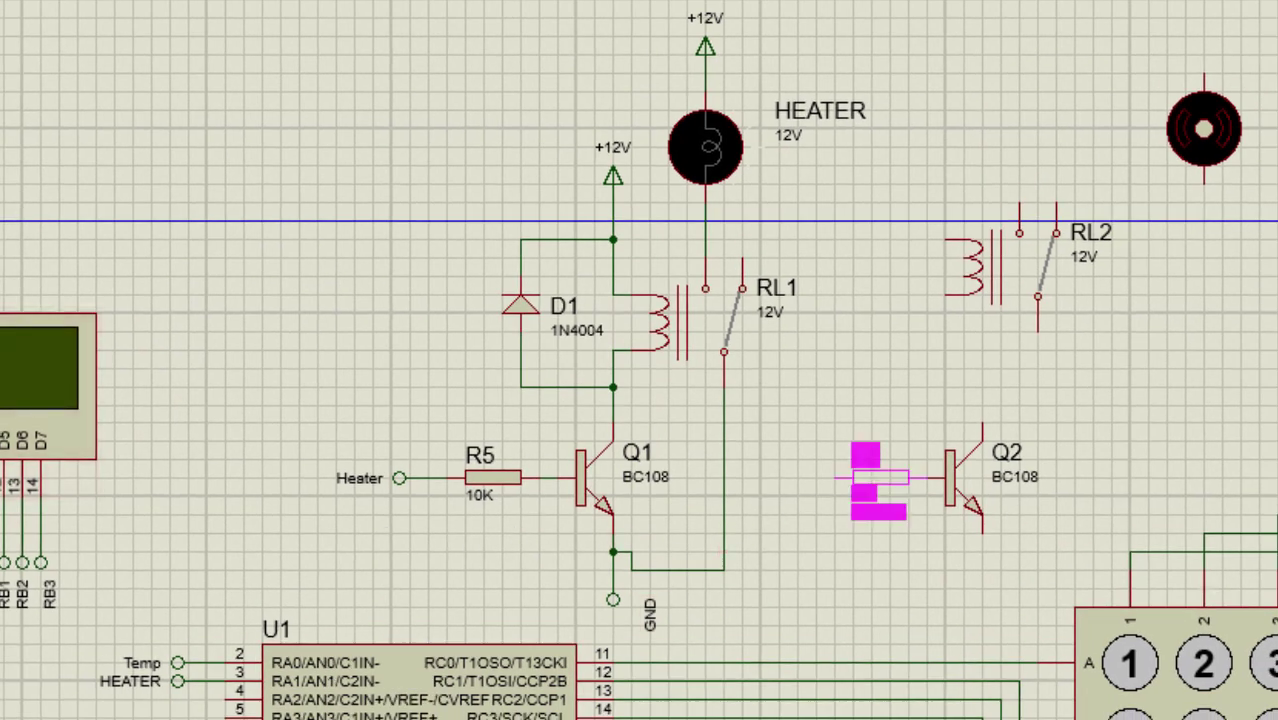
left_click(845, 480)
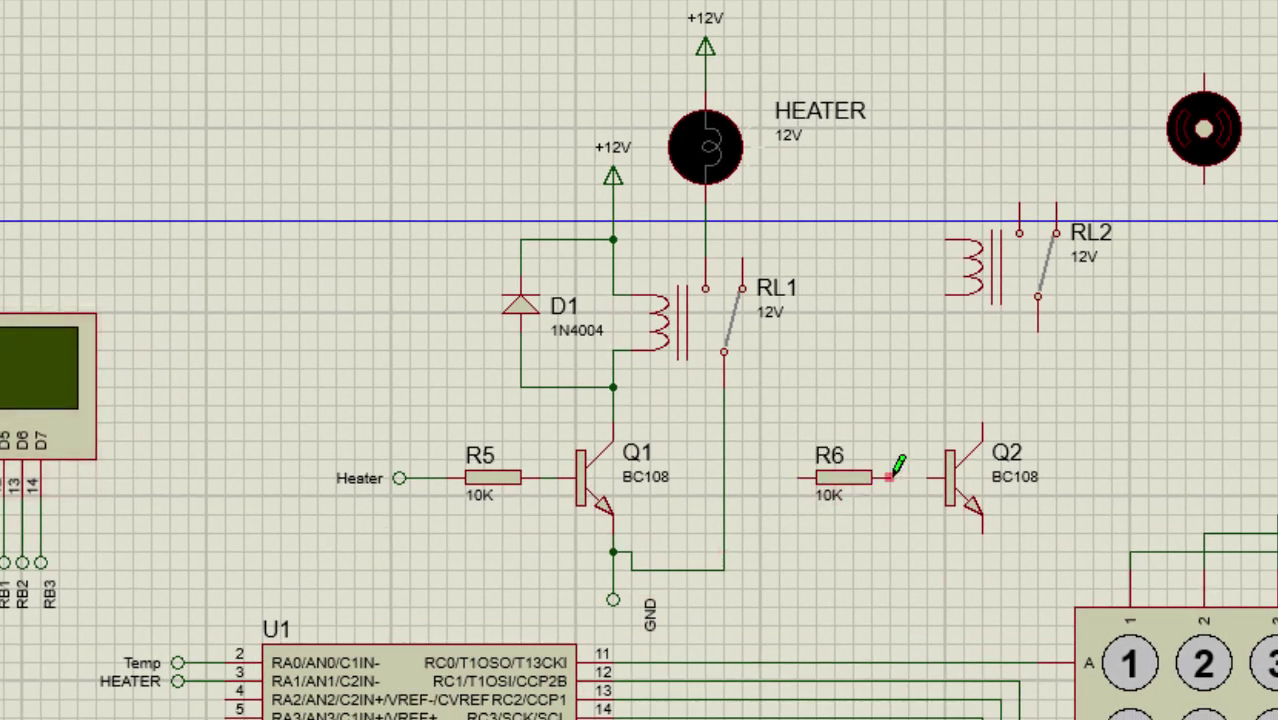
left_click(786, 477)
double_click(765, 477)
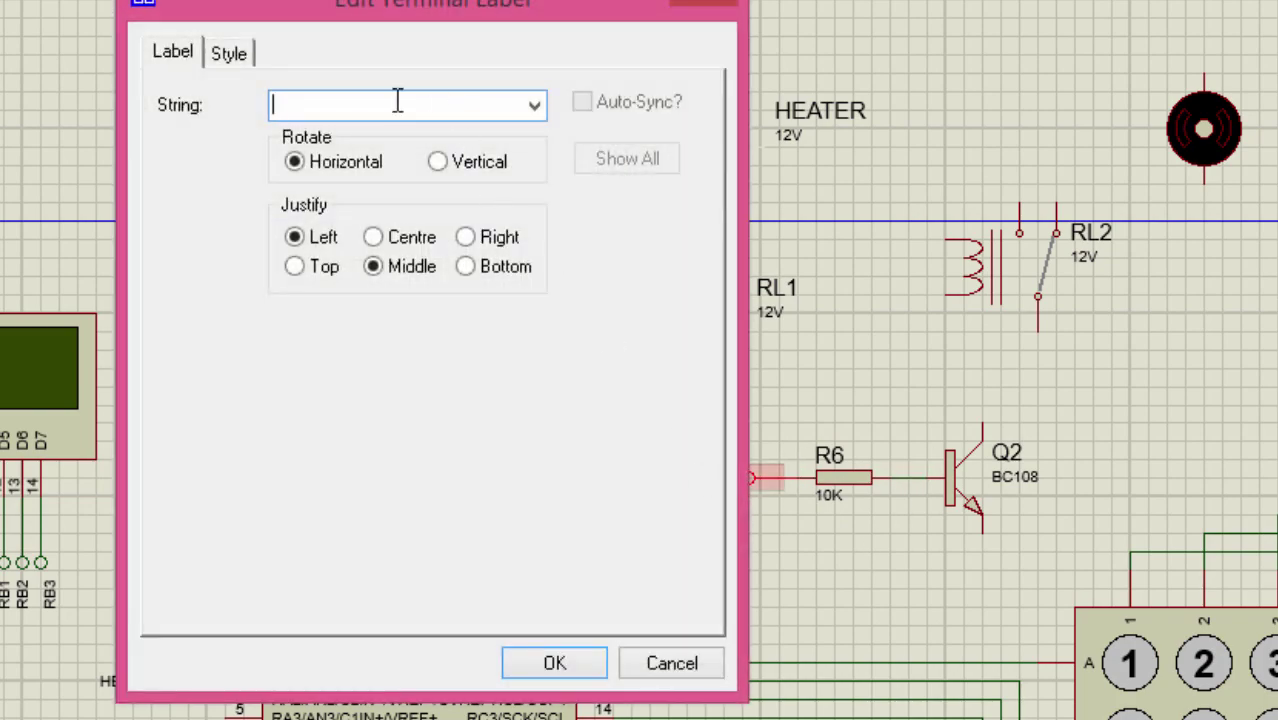
left_click(551, 667)
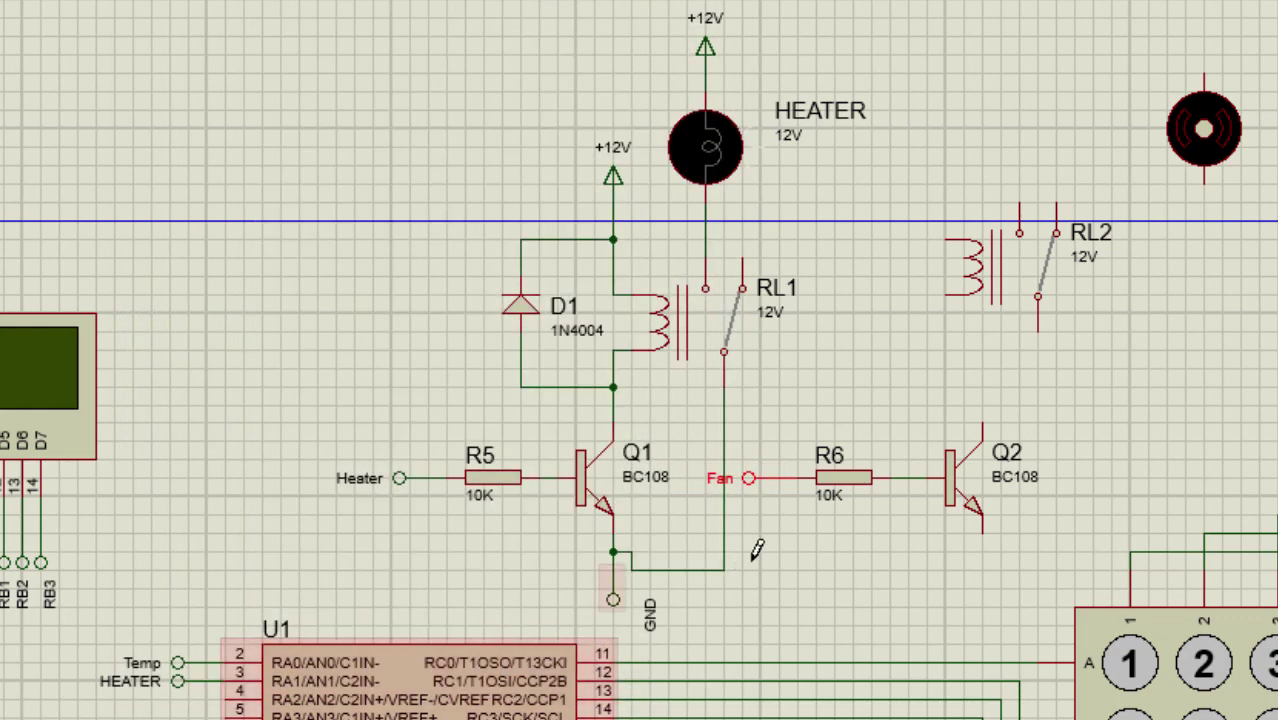
Step: Wire Q2's emitter to the ground line and move relay RL2 down beside Q2
left_click(982, 533)
left_click(724, 569)
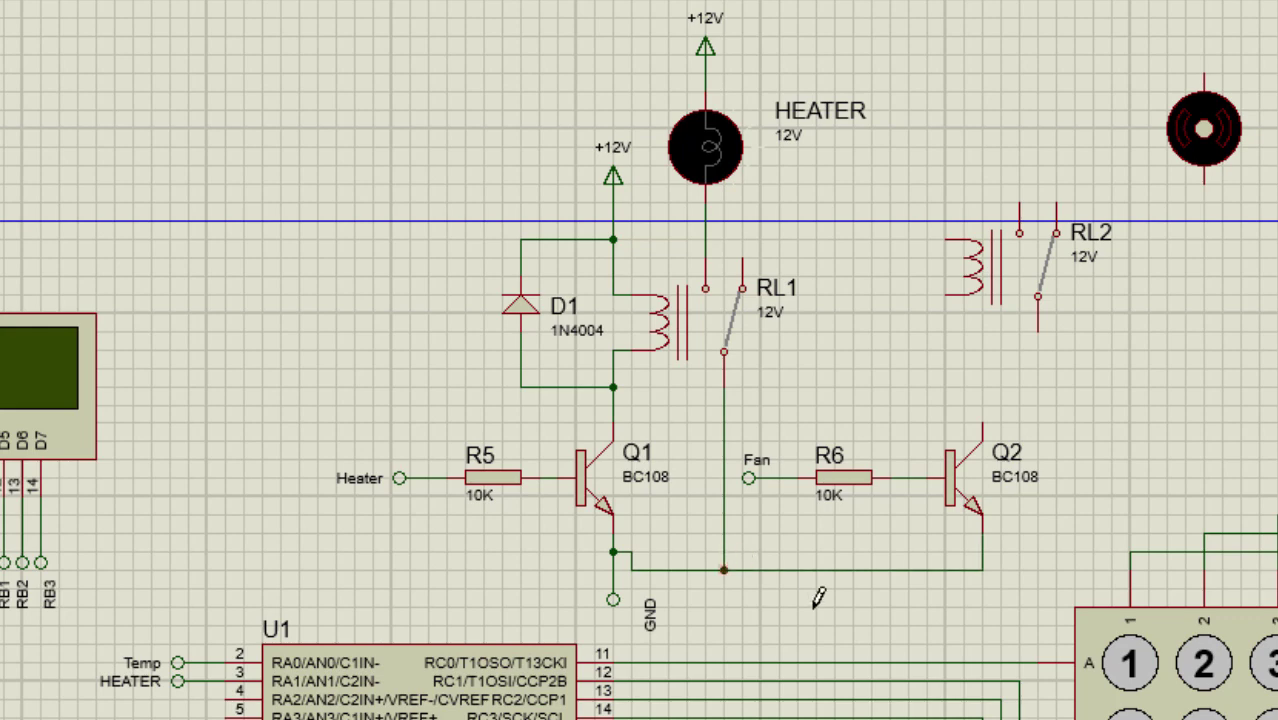
left_click_drag(947, 287, 1040, 340)
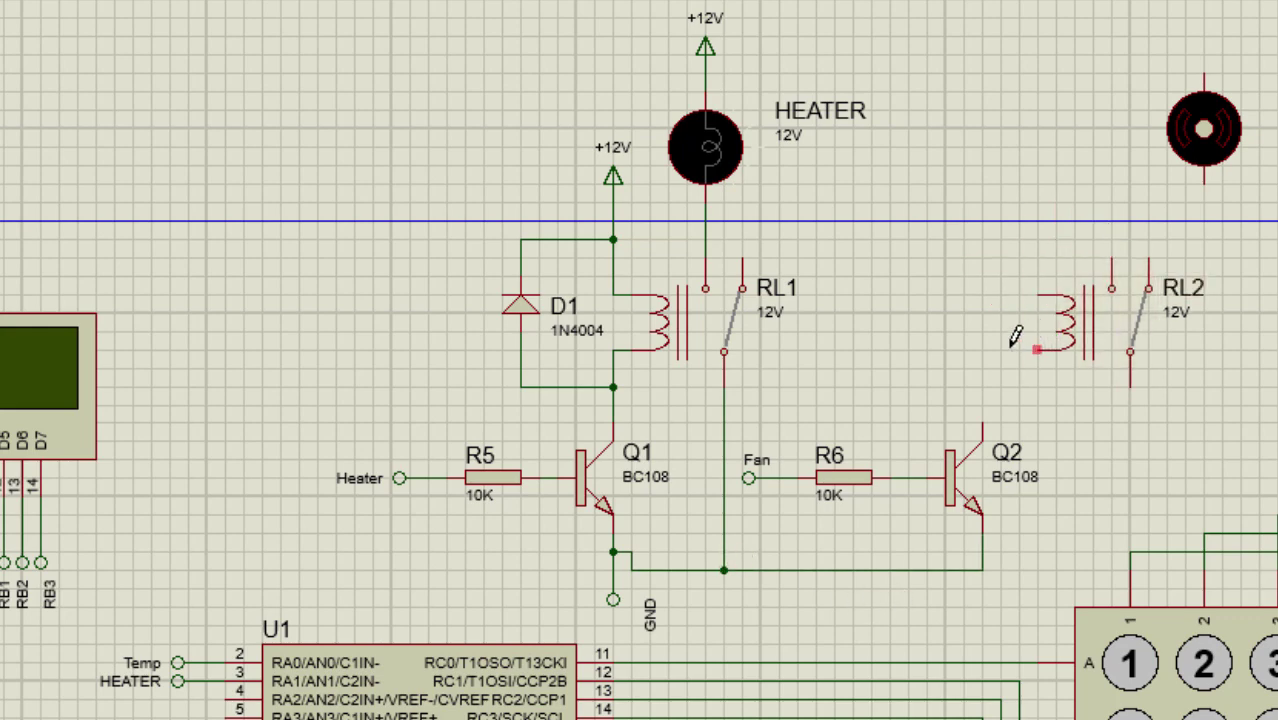
Step: Wire RL2's coil to Q2's collector with 1N4004 flyback diode D2 across the coil
left_click(982, 422)
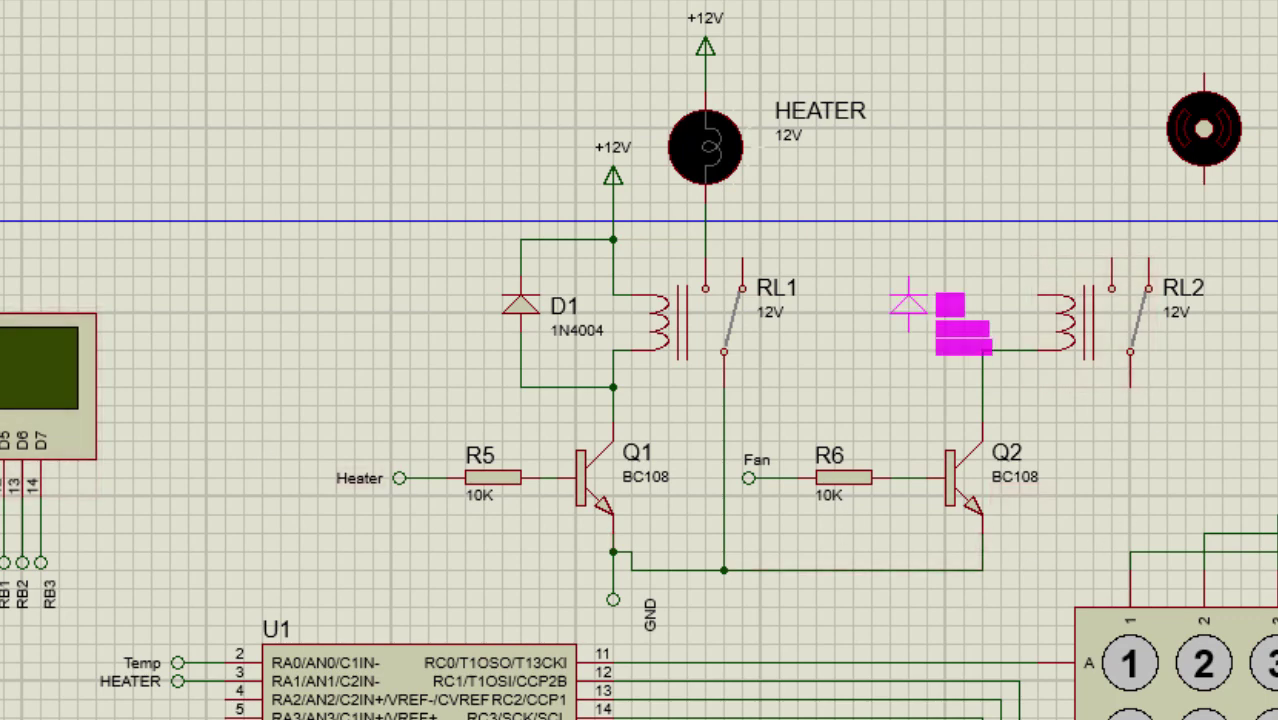
left_click(908, 305)
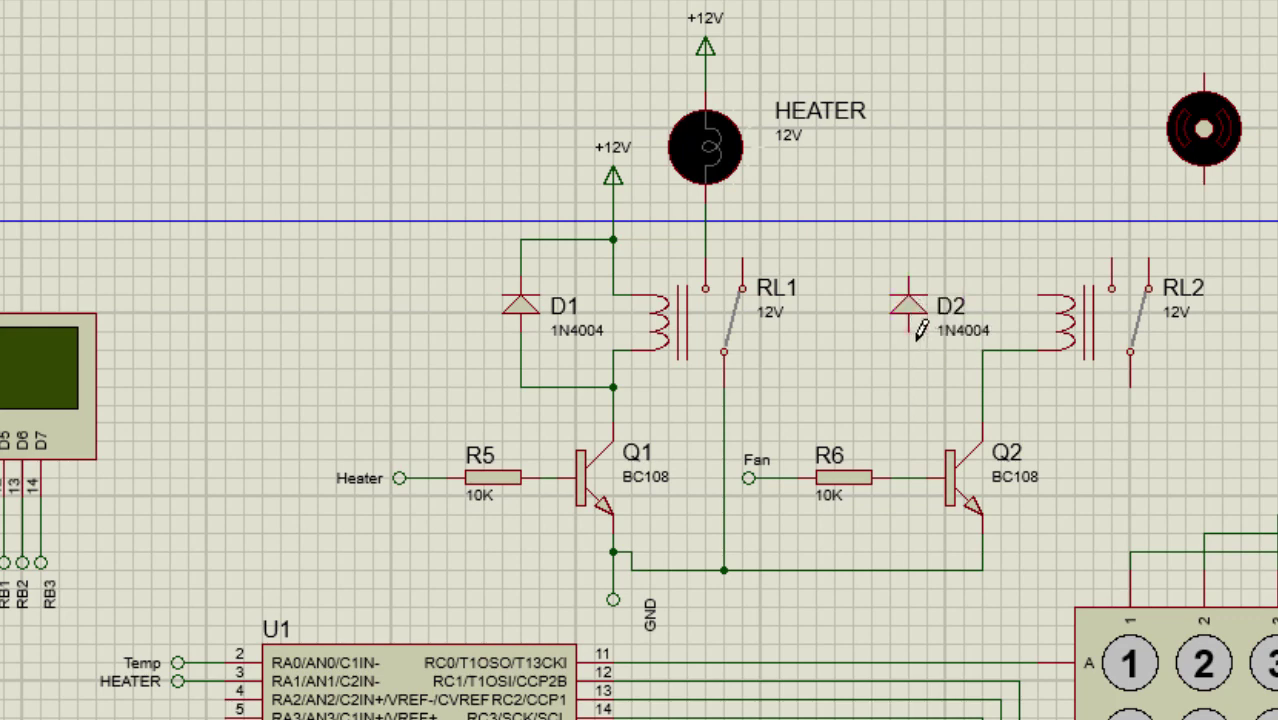
left_click(982, 387)
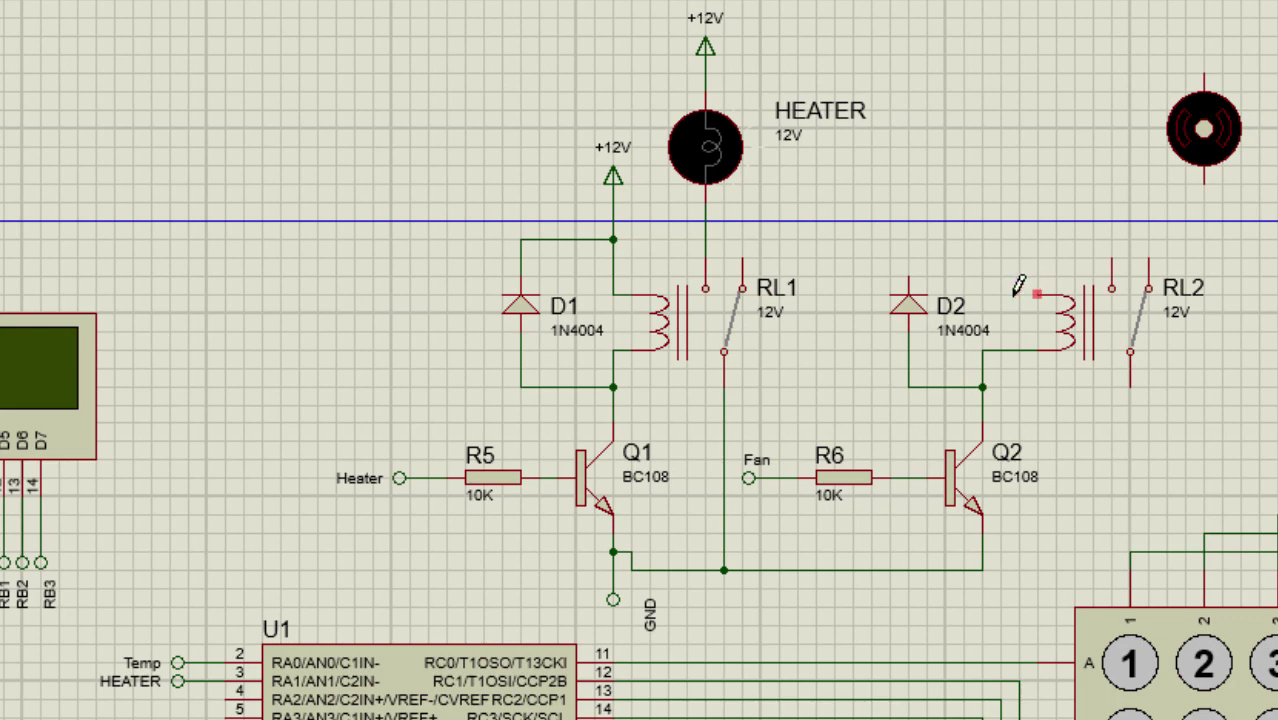
left_click(982, 294)
left_click(908, 285)
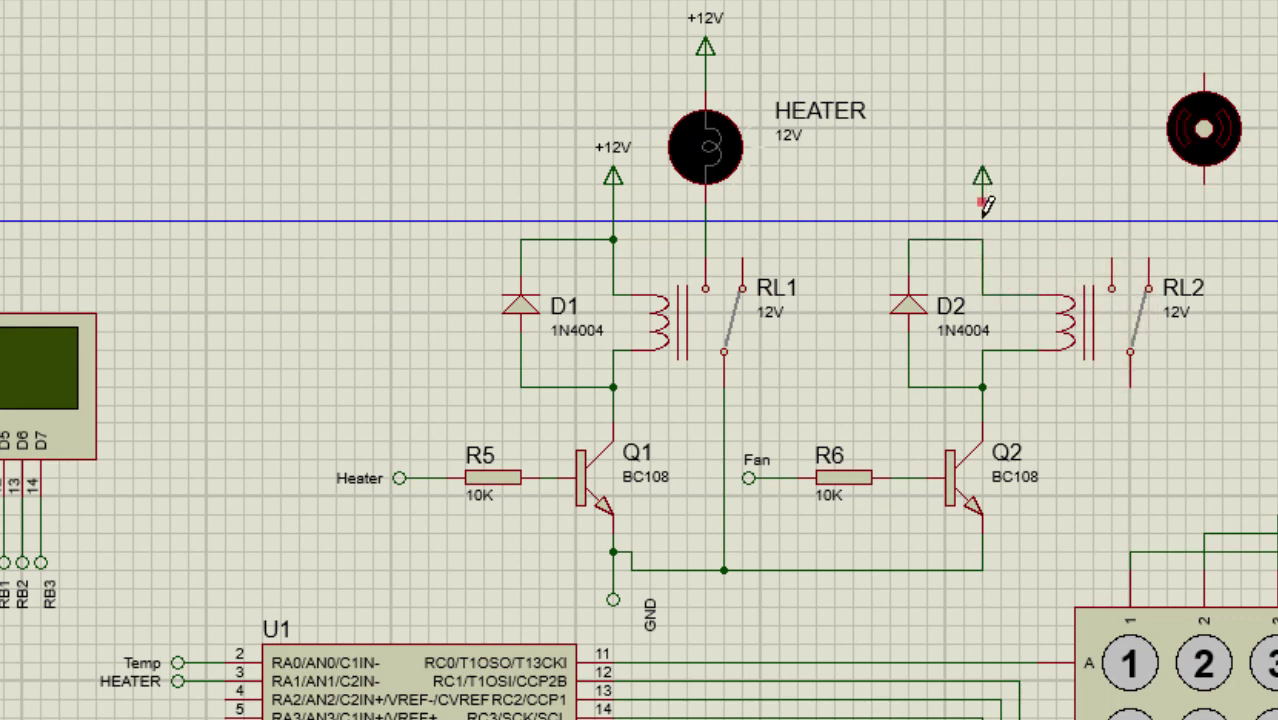
Step: Label the terminal above D2 +12V and move the motor above RL2
double_click(983, 178)
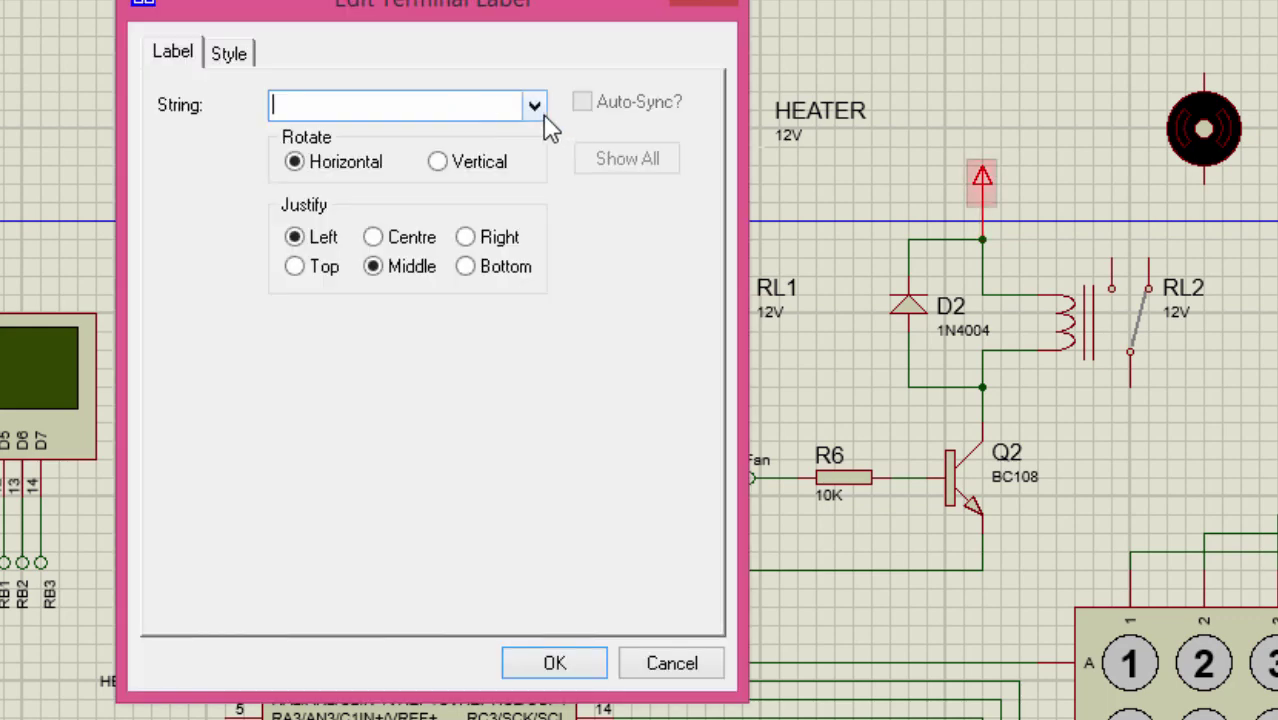
left_click(536, 110)
left_click(502, 155)
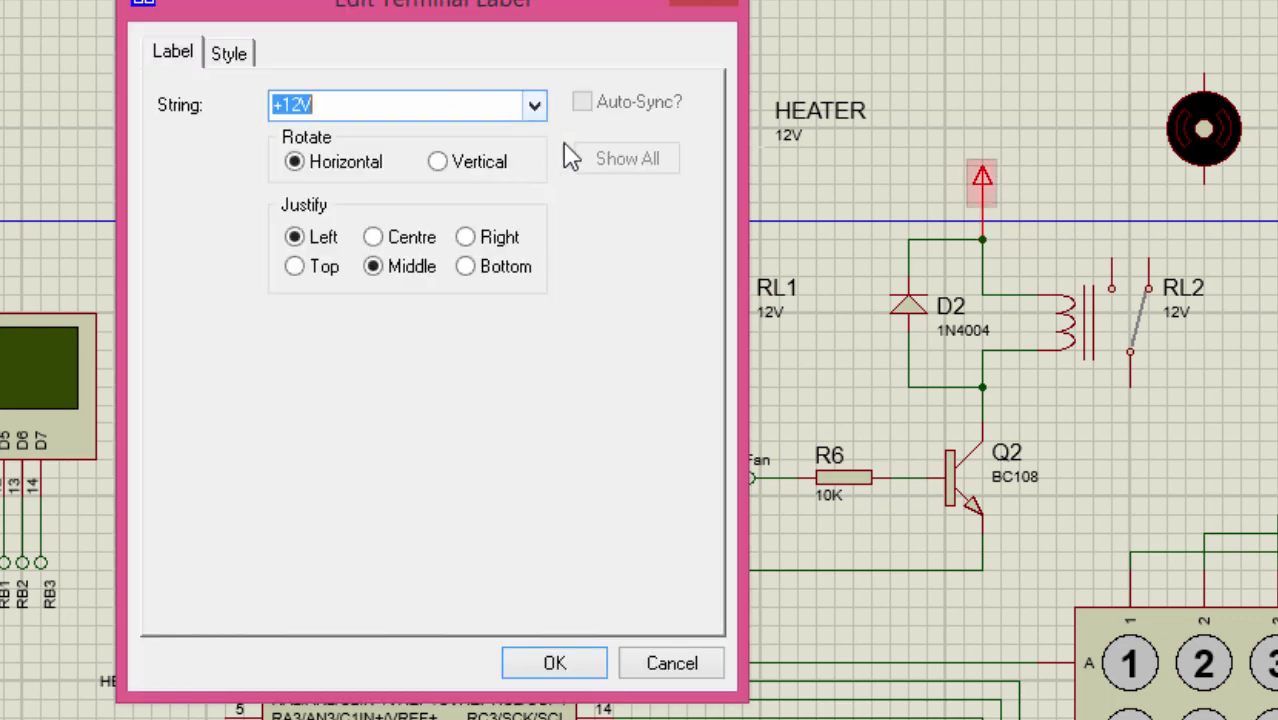
left_click(550, 664)
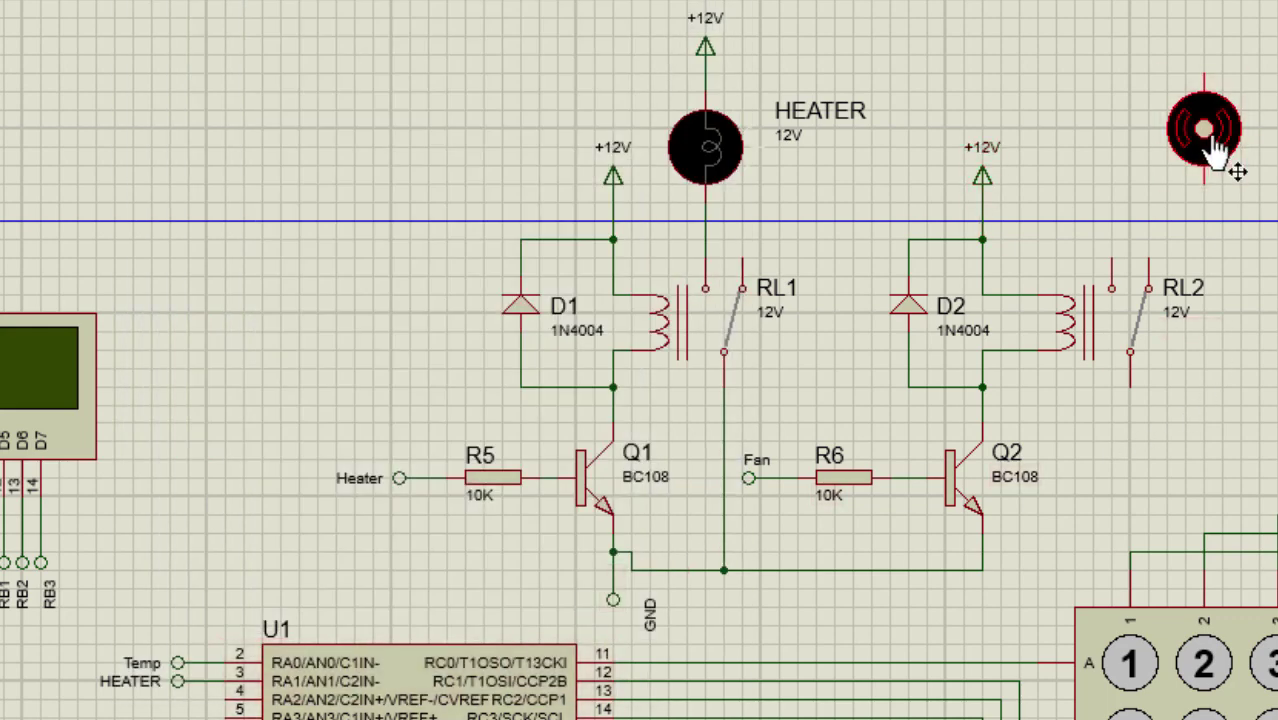
left_click_drag(1203, 127, 1112, 147)
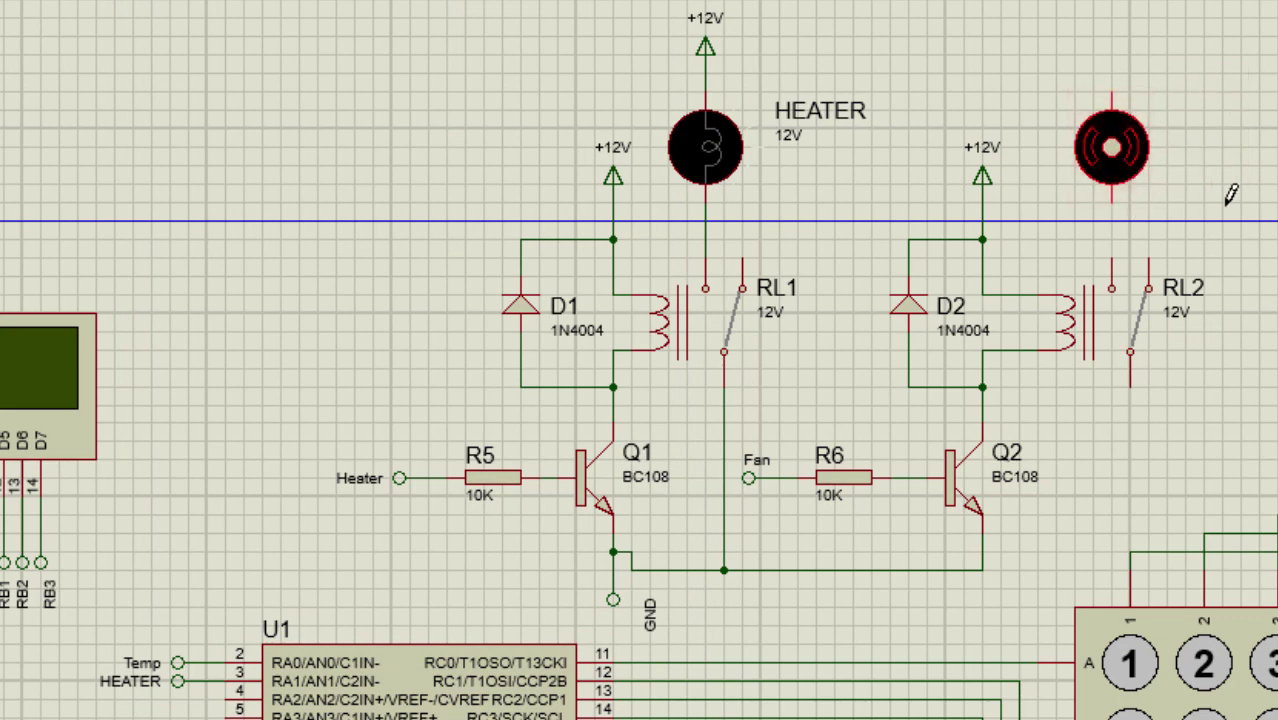
Step: Set the motor's Part Reference to FAN
right_click(1100, 145)
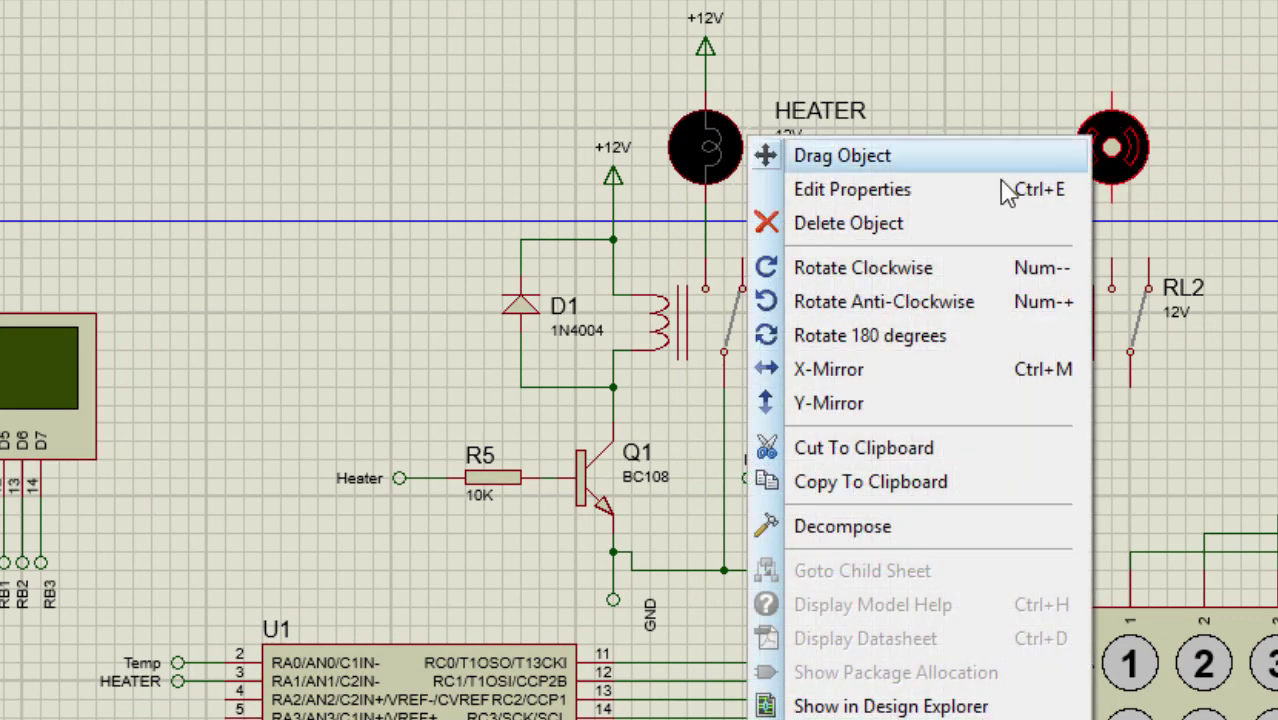
left_click(905, 199)
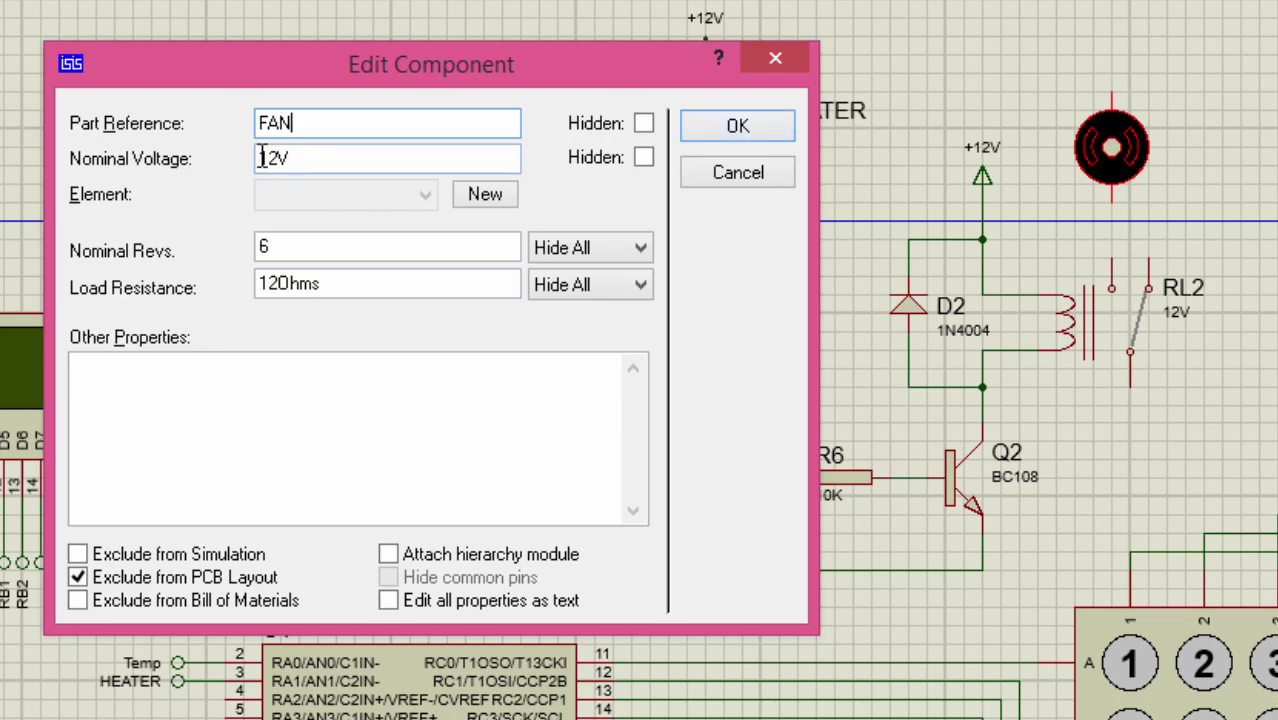
left_click(712, 127)
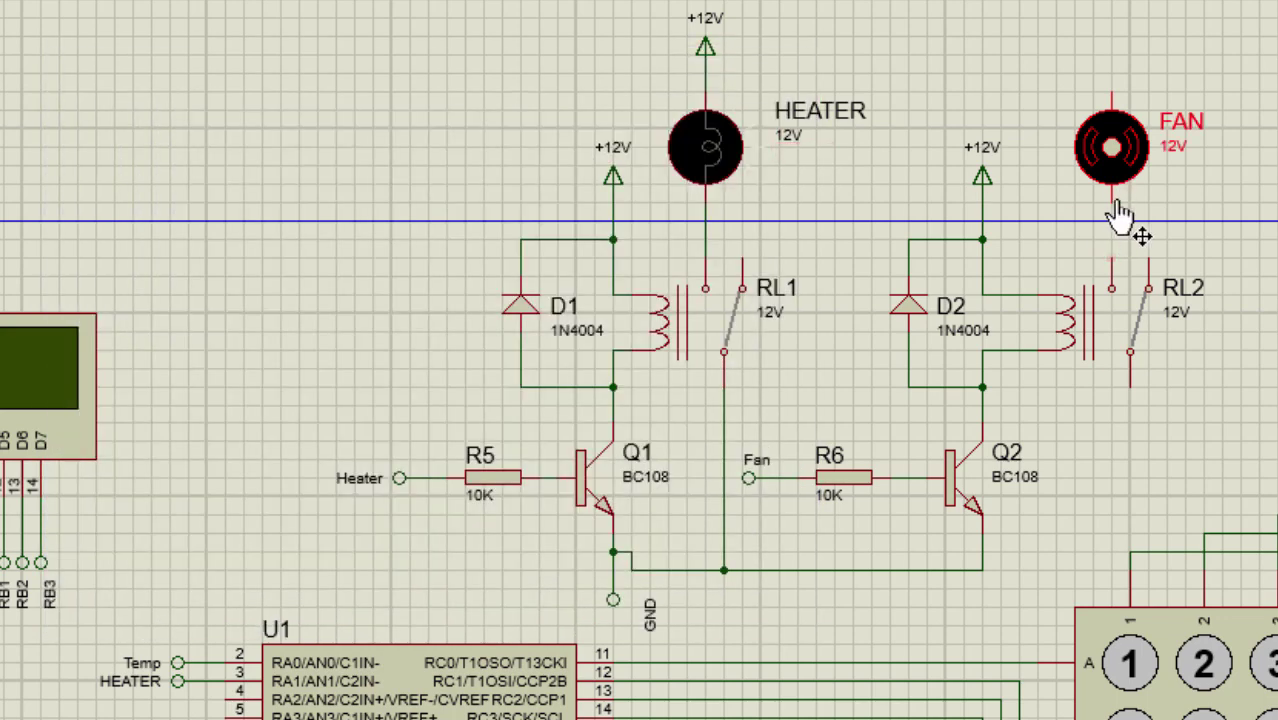
left_click(1174, 238)
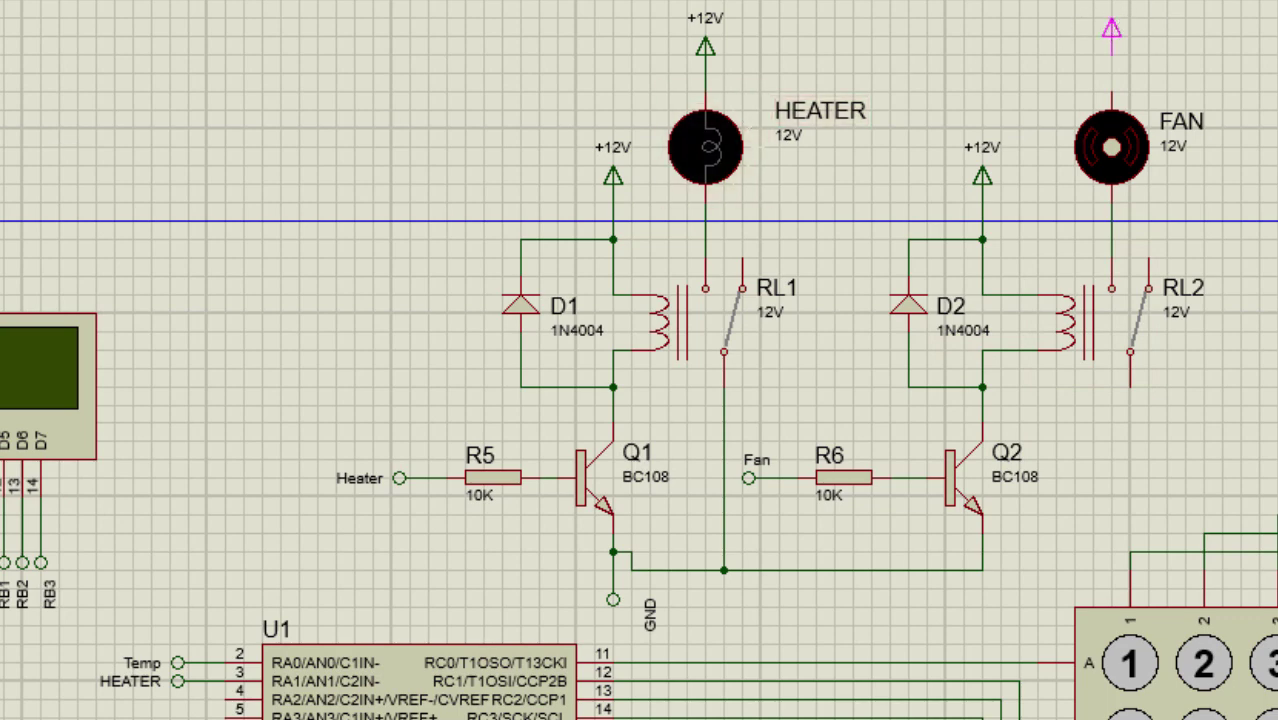
Step: Label FAN's supply terminal +12V and wire RL2's contact to Q2's emitter ground line
double_click(1110, 50)
left_click(535, 106)
left_click(502, 151)
left_click(585, 658)
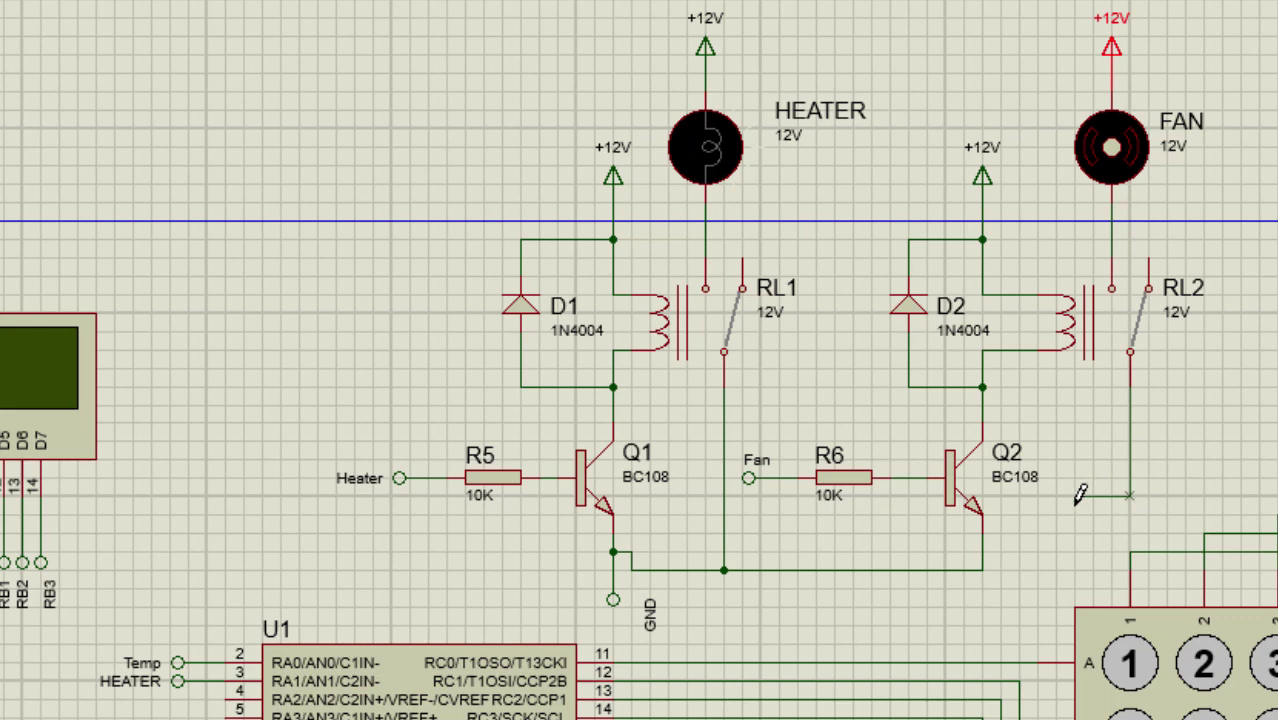
left_click(983, 568)
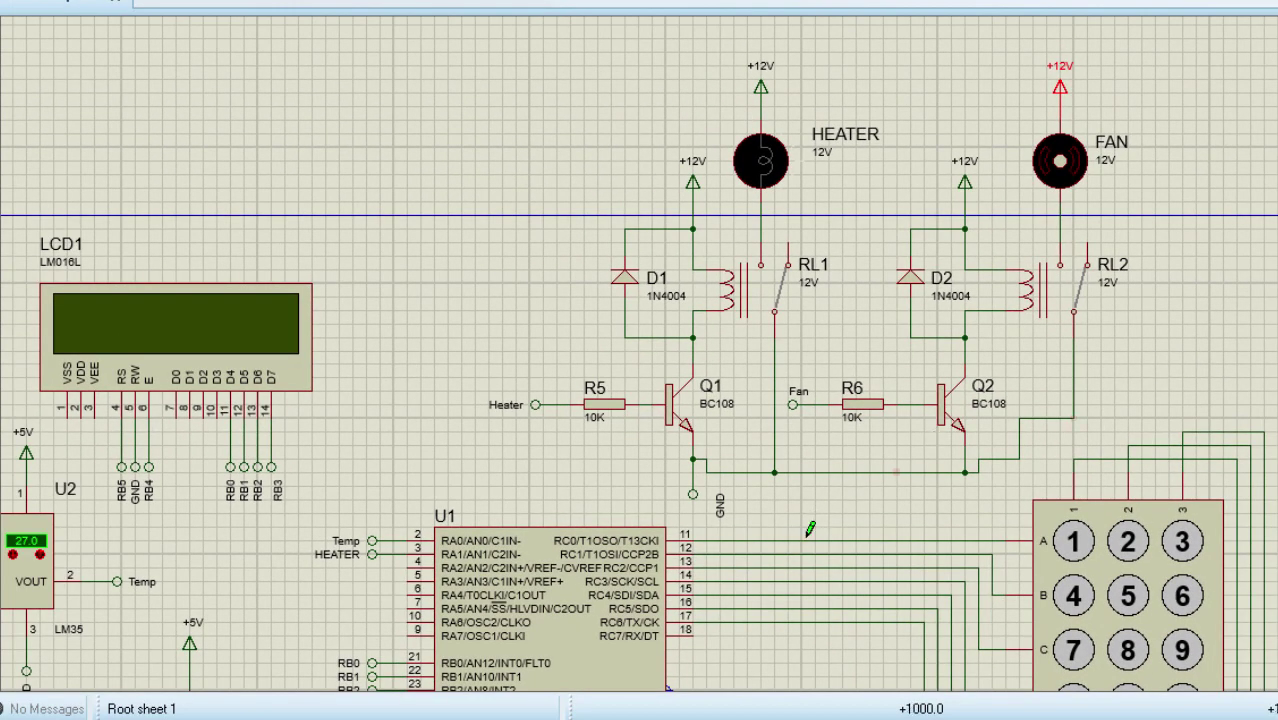
Step: Zoom out to show the whole schematic, including the new terminal on RA2
scroll(810, 526, "down", 1)
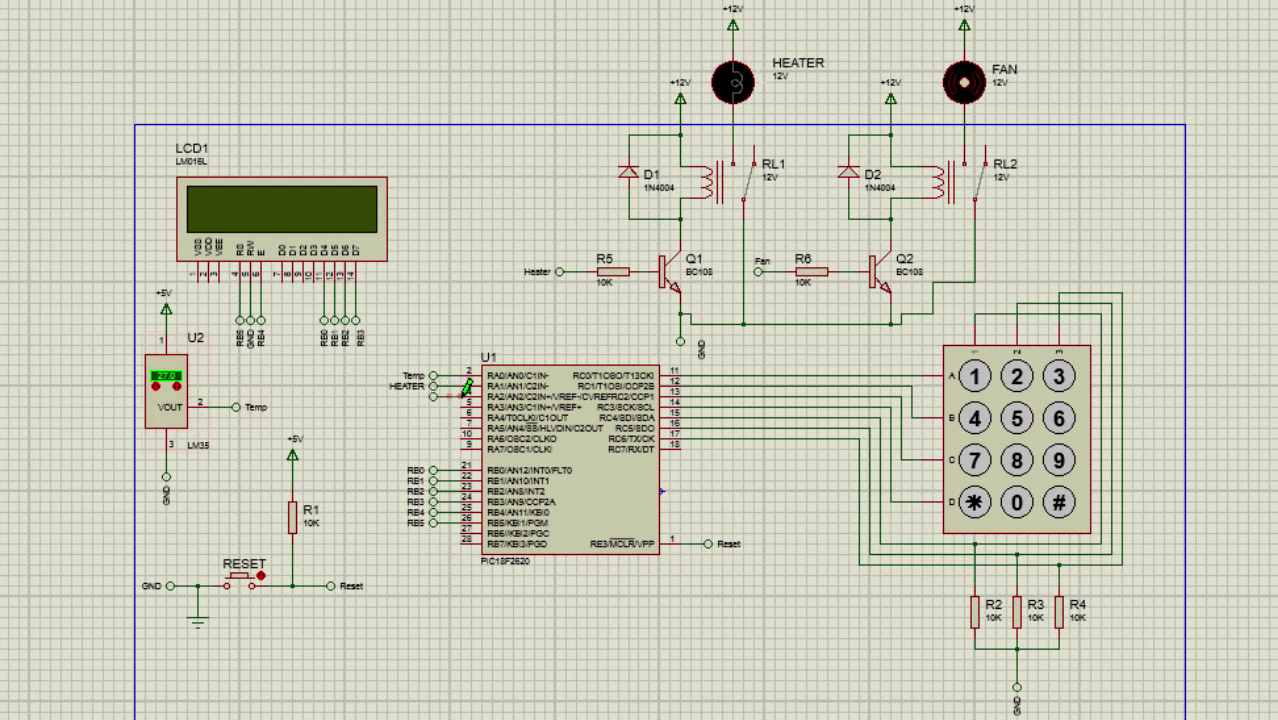
Step: Label the terminal on PIC pin 4 (RA2) FAN, picked from the existing terminal names
double_click(434, 396)
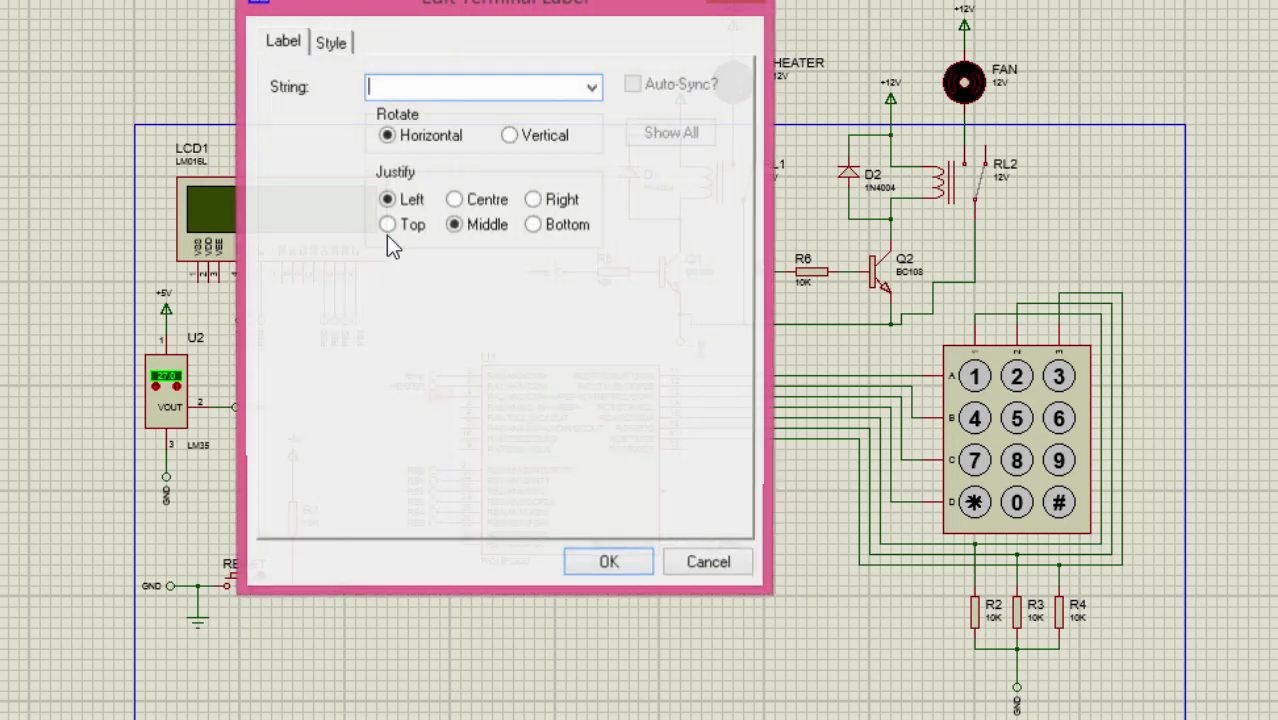
left_click(592, 90)
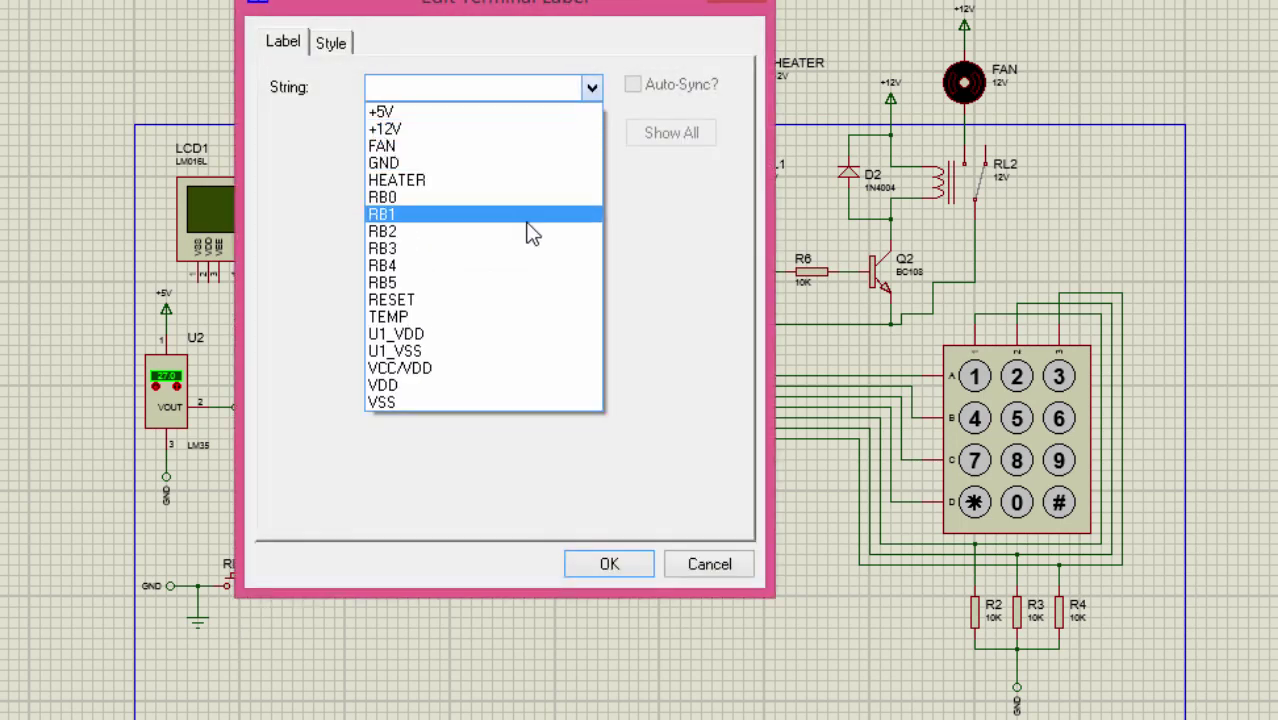
left_click(495, 147)
left_click(630, 566)
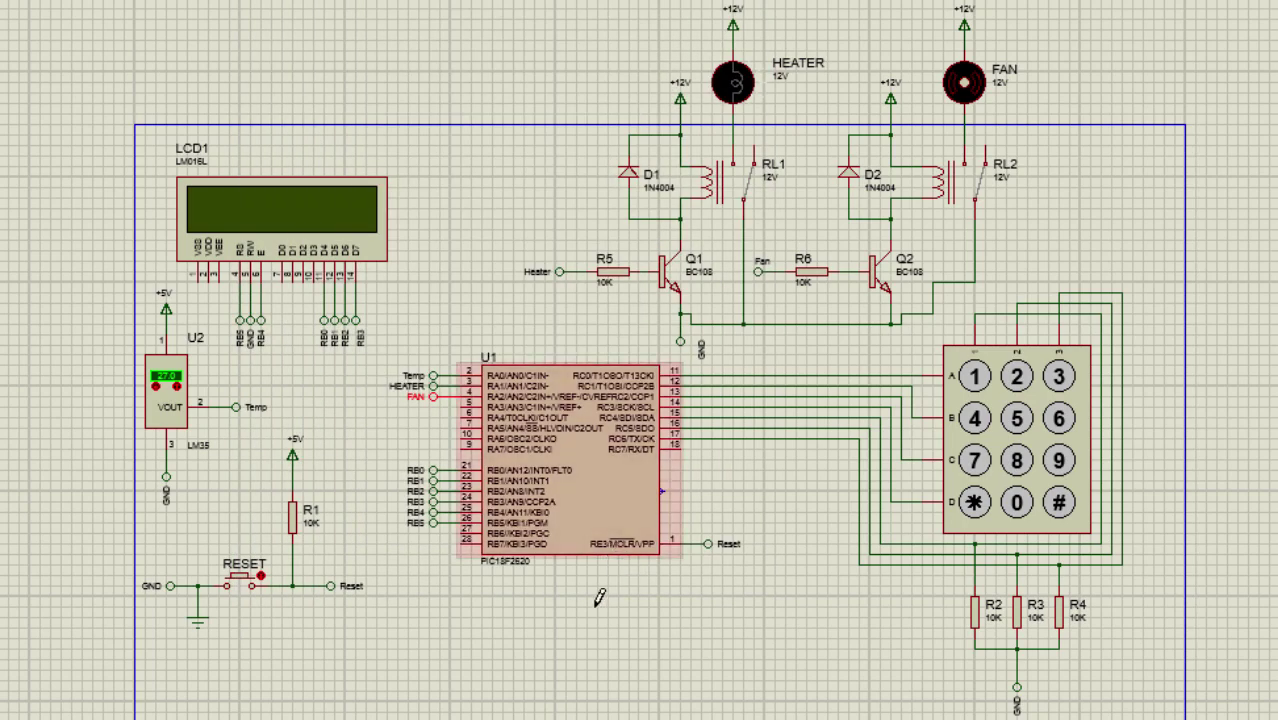